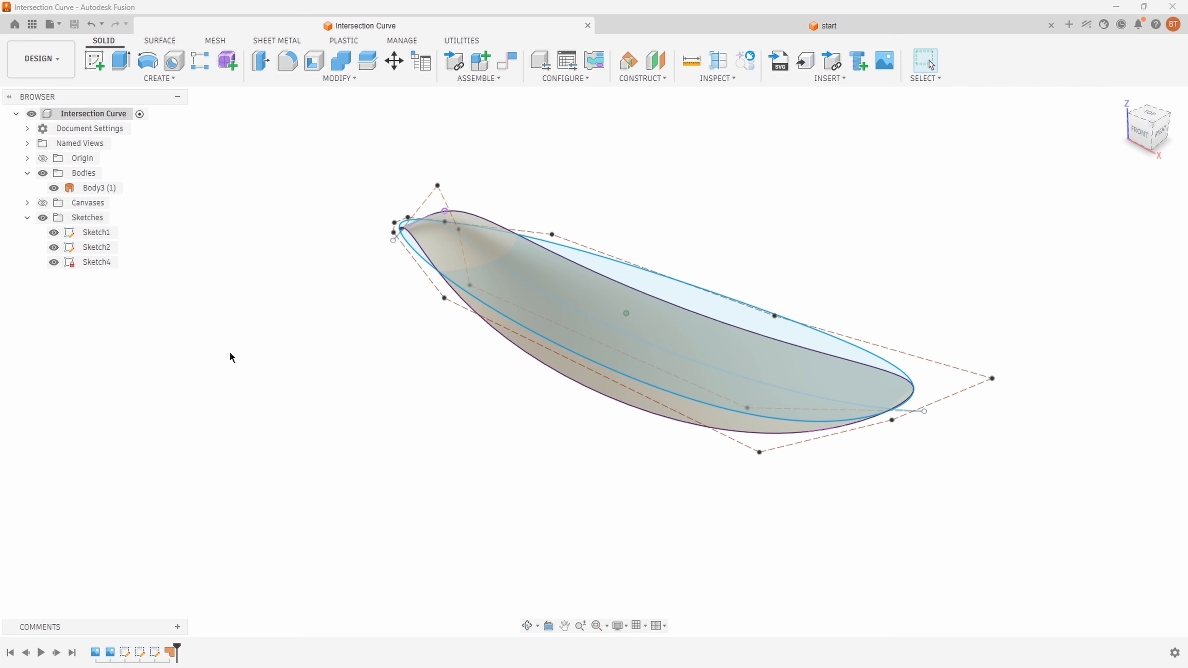
Hide all sketches and display isocurves on the blade surface body with an Isocurve Analysis
{"action": "left_click", "coordinate": [43, 217]}
{"action": "middle_click_drag", "start_coordinate": [133, 260], "coordinate": [248, 357], "text": "shift"}
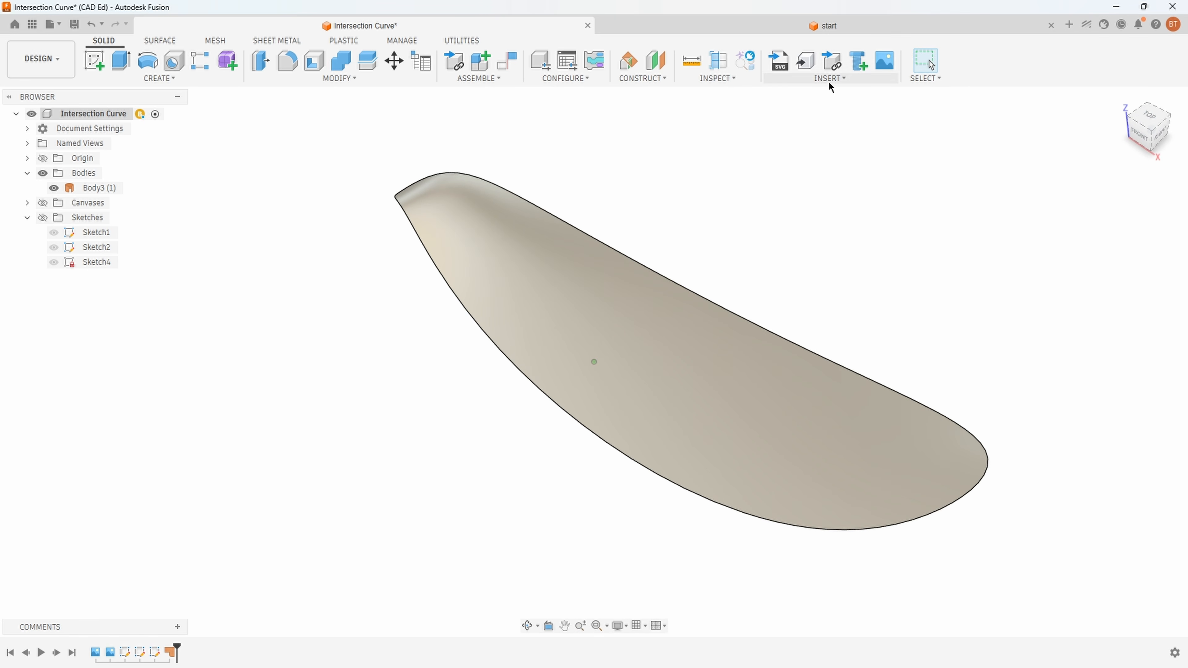
{"action": "left_click", "coordinate": [741, 83]}
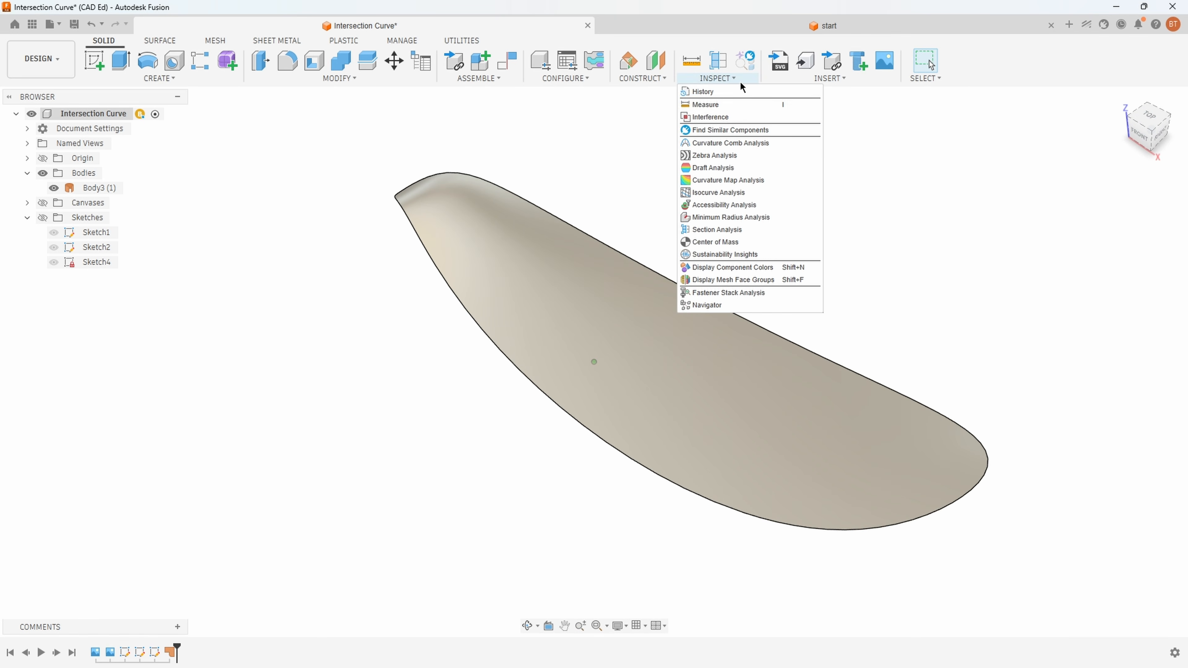
{"action": "left_click", "coordinate": [733, 196]}
{"action": "left_click", "coordinate": [689, 369]}
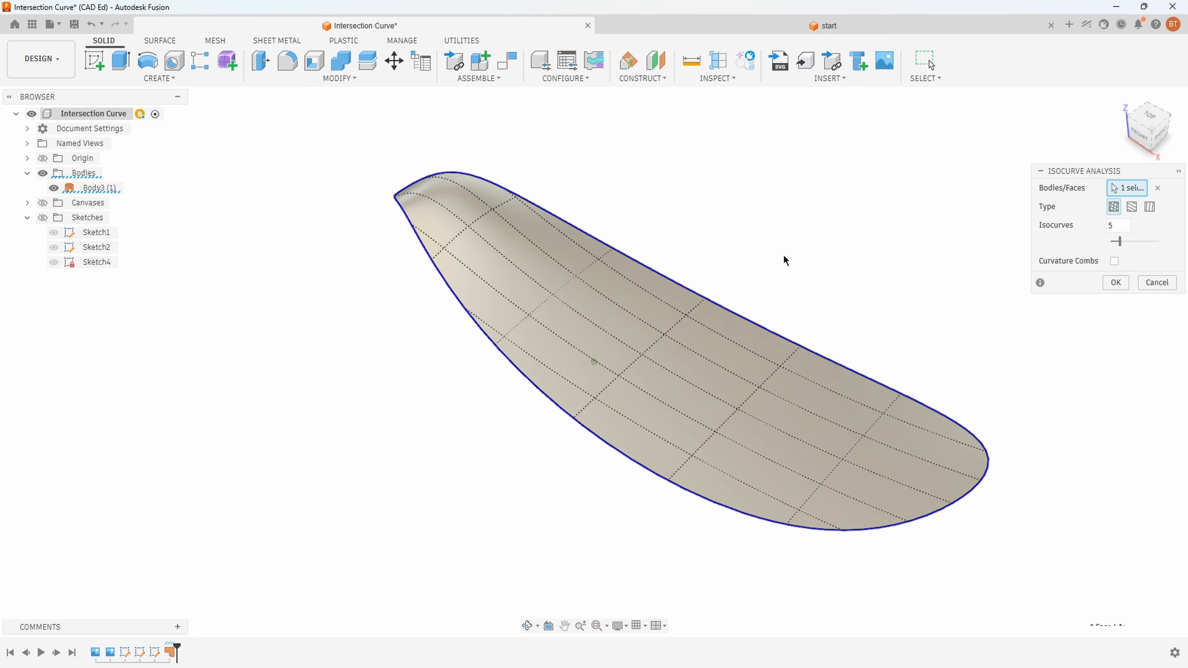
{"action": "middle_click_drag", "start_coordinate": [836, 223], "coordinate": [918, 169], "text": "shift"}
Inspect the blade surface with 12 isocurves and curvature combs turned on, and cancel the analysis
{"action": "left_click_drag", "start_coordinate": [1120, 244], "coordinate": [1142, 244]}
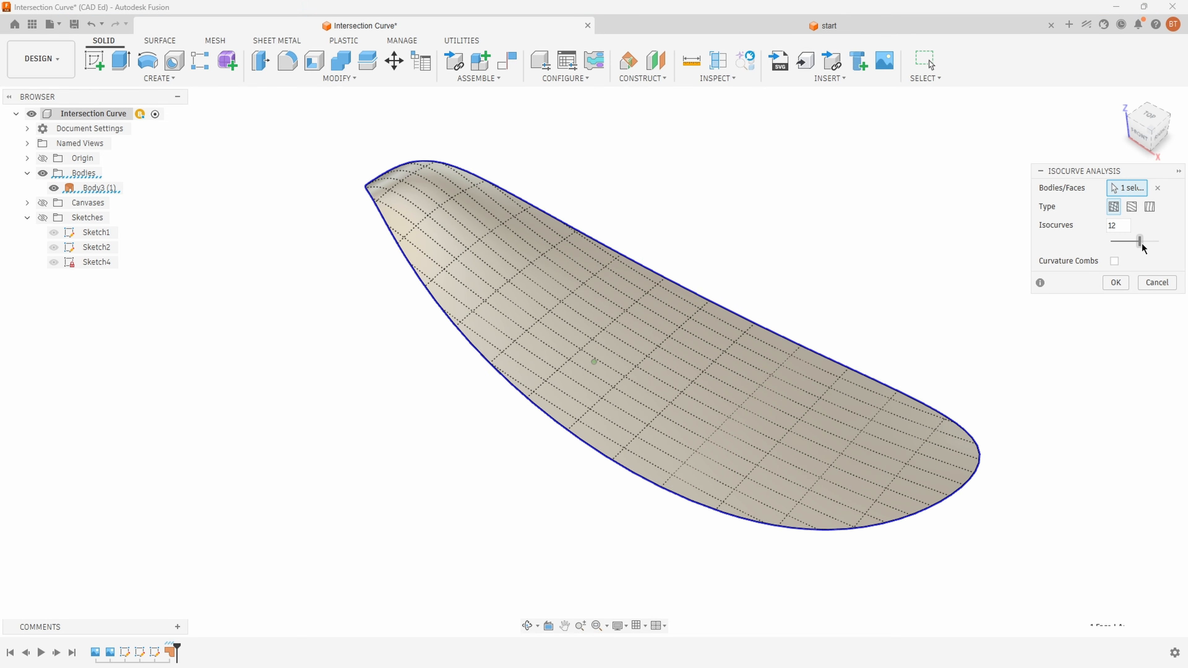
{"action": "left_click", "coordinate": [1115, 261]}
{"action": "scroll", "coordinate": [1063, 340], "scroll_direction": "up", "scroll_amount": 5}
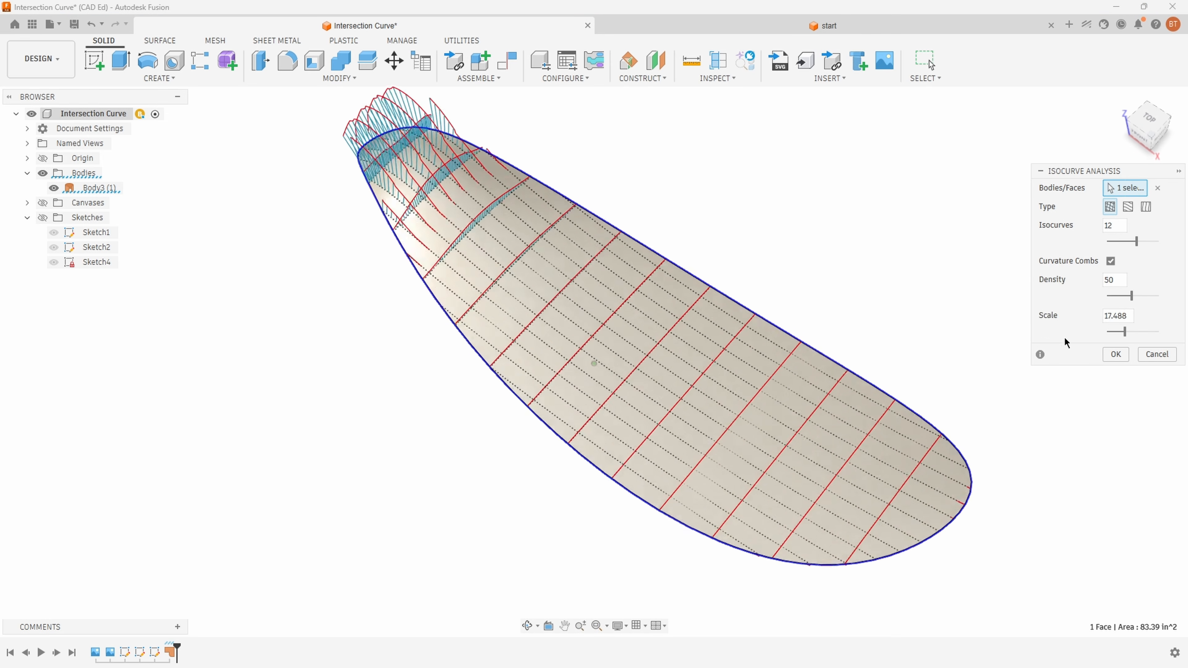
{"action": "middle_click_drag", "start_coordinate": [976, 326], "coordinate": [1165, 363], "text": "shift"}
{"action": "left_click", "coordinate": [1156, 354]}
{"action": "middle_click_drag", "start_coordinate": [797, 287], "coordinate": [702, 234], "text": "shift"}
{"action": "middle_click_drag", "start_coordinate": [606, 222], "coordinate": [343, 274], "text": "shift"}
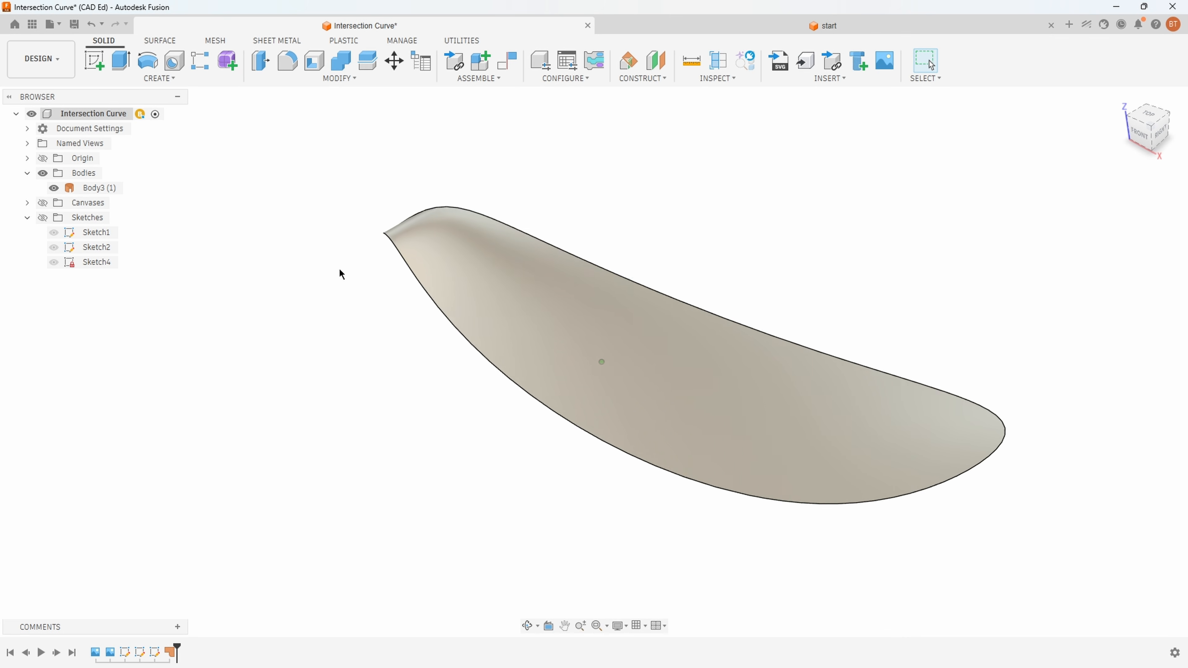
{"action": "middle_click_drag", "start_coordinate": [299, 309], "coordinate": [173, 295], "text": "shift"}
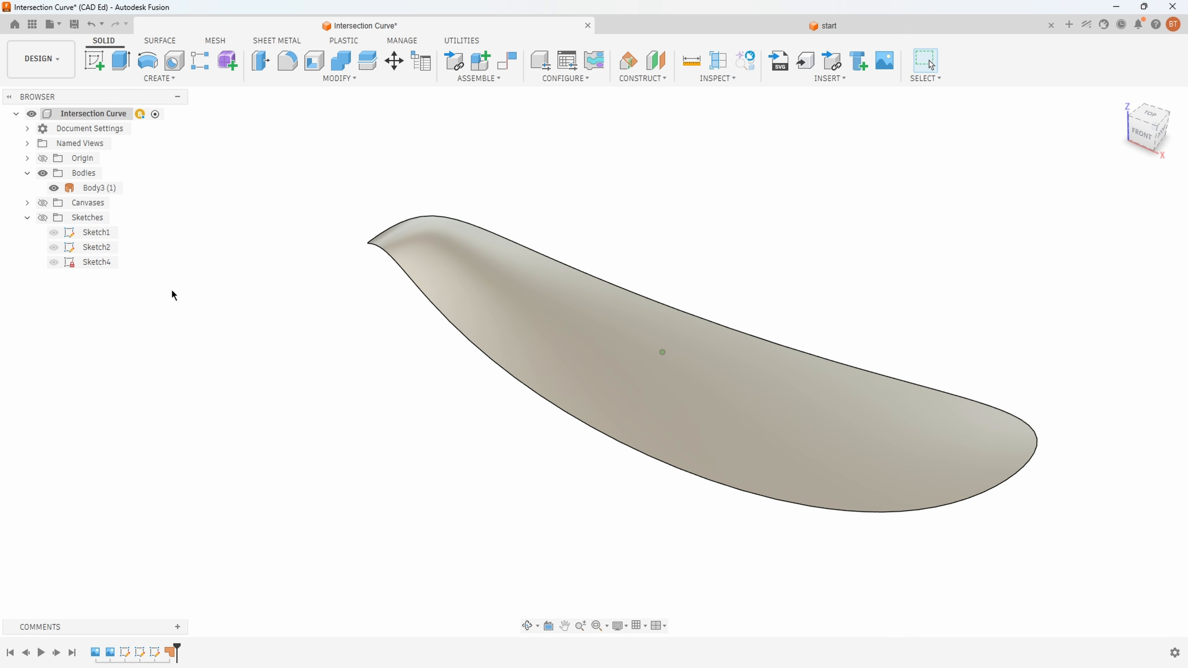
Hide the surface body and show only Sketch1 and Sketch2, keeping Sketch4 hidden
{"action": "left_click", "coordinate": [54, 188]}
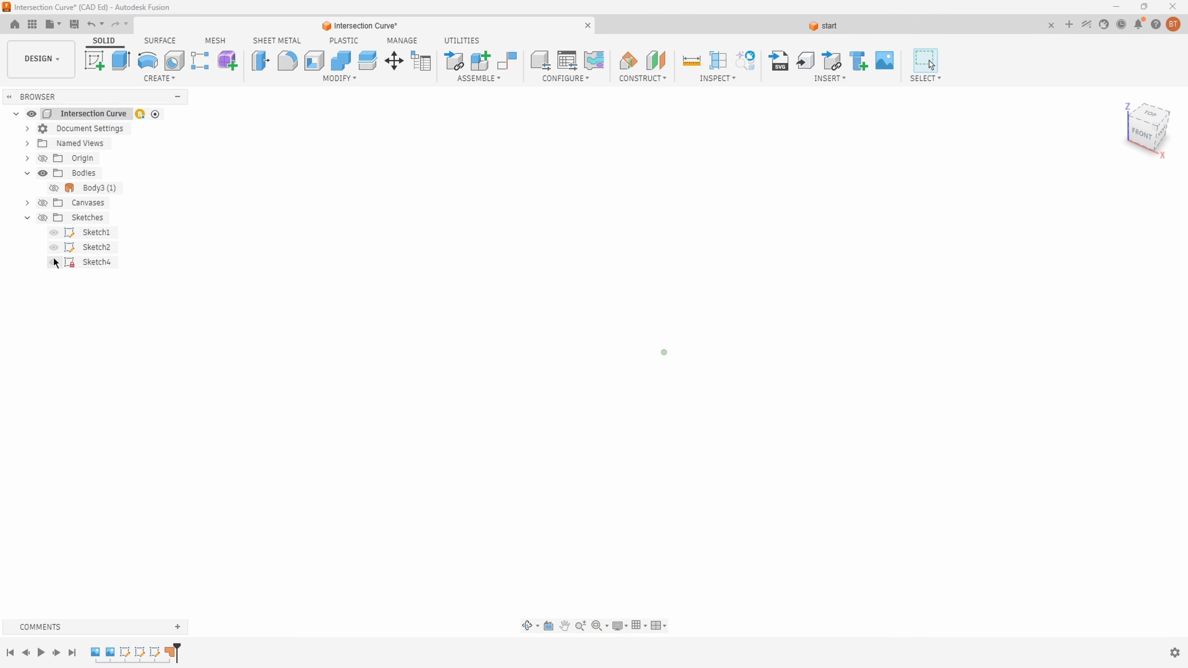
{"action": "left_click", "coordinate": [52, 232]}
{"action": "left_click", "coordinate": [53, 232]}
{"action": "left_click", "coordinate": [52, 232]}
{"action": "left_click", "coordinate": [54, 262]}
{"action": "mouse_move", "coordinate": [170, 318]}
{"action": "middle_mouse_down", "text": "shift"}
{"action": "mouse_move", "coordinate": [183, 326]}
{"action": "mouse_move", "coordinate": [210, 311]}
{"action": "mouse_move", "coordinate": [110, 282]}
{"action": "middle_mouse_up", "text": "shift"}
{"action": "left_click", "coordinate": [53, 262]}
{"action": "mouse_move", "coordinate": [511, 269]}
{"action": "middle_mouse_down", "text": "shift"}
{"action": "mouse_move", "coordinate": [549, 249]}
{"action": "mouse_move", "coordinate": [416, 220]}
{"action": "middle_mouse_up", "text": "shift"}
{"action": "middle_click_drag", "start_coordinate": [1005, 215], "coordinate": [263, 358], "text": "shift"}
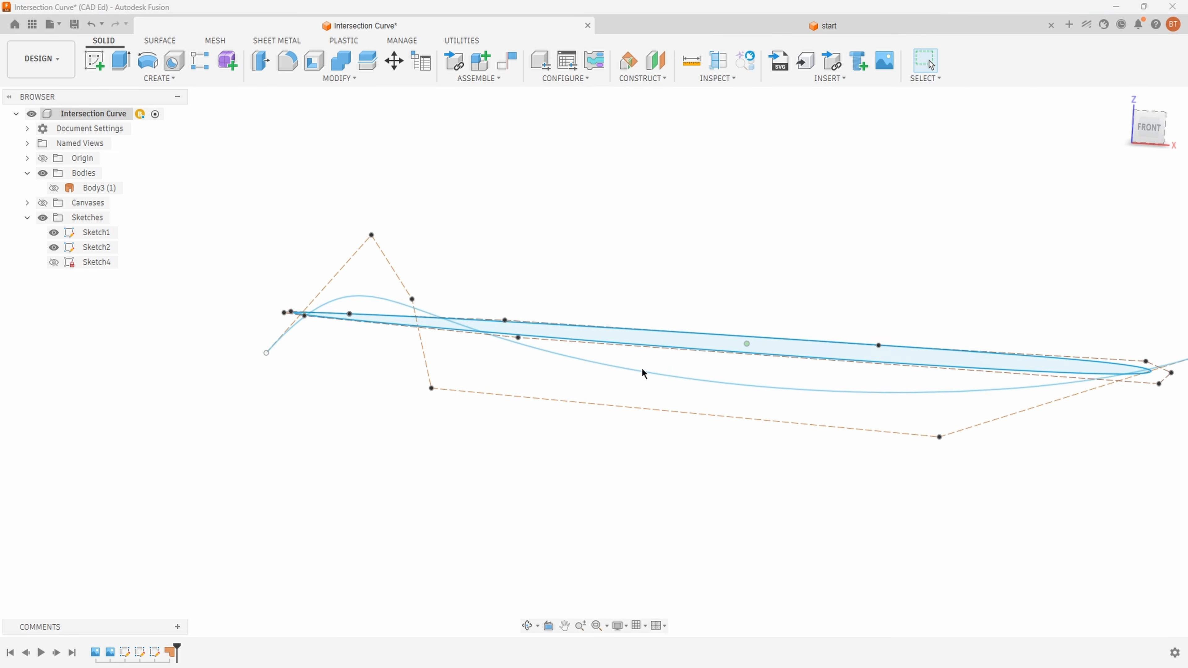
{"action": "middle_click_drag", "start_coordinate": [644, 373], "coordinate": [883, 401], "text": "shift"}
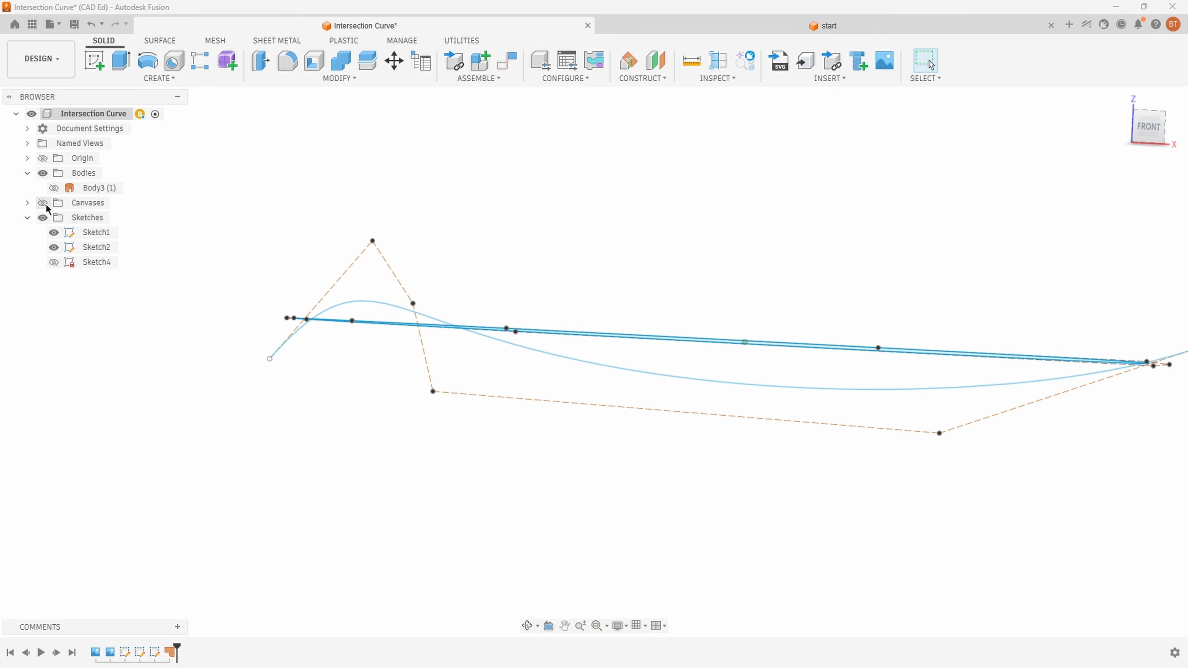
Show the canvases to compare both sketch curves with the paddle reference images, and hide the canvases again
{"action": "left_click", "coordinate": [42, 203]}
{"action": "middle_click_drag", "start_coordinate": [322, 295], "coordinate": [347, 311], "text": "shift"}
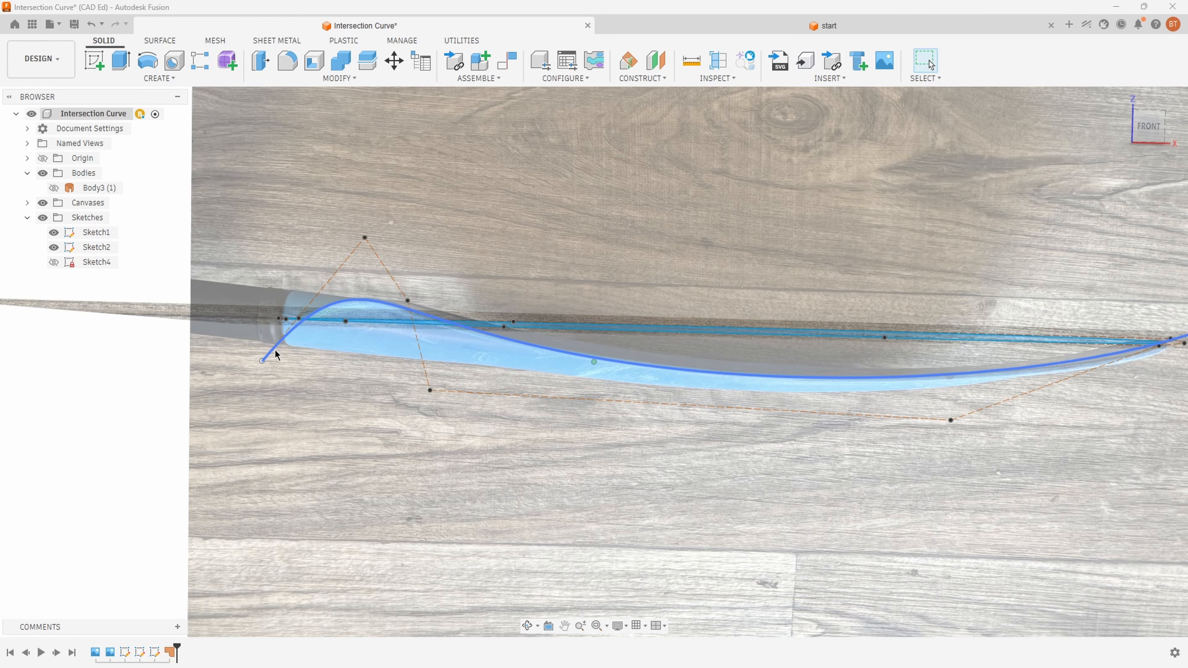
{"action": "middle_click_drag", "start_coordinate": [274, 349], "coordinate": [529, 255], "text": "shift"}
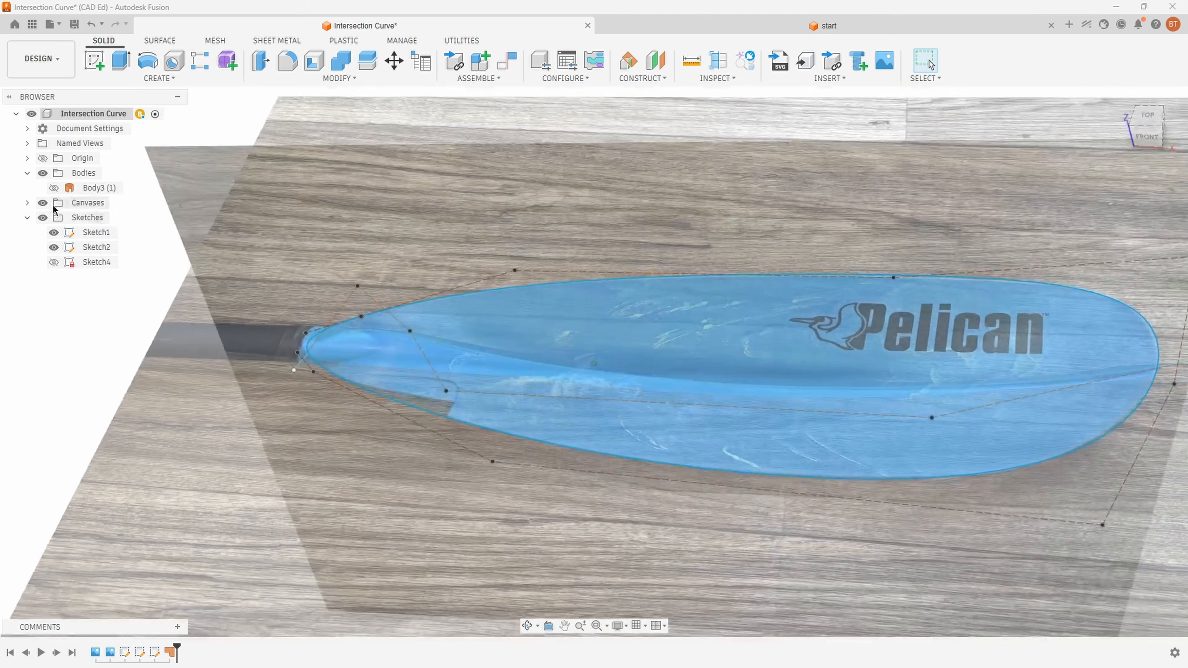
{"action": "left_click", "coordinate": [42, 203]}
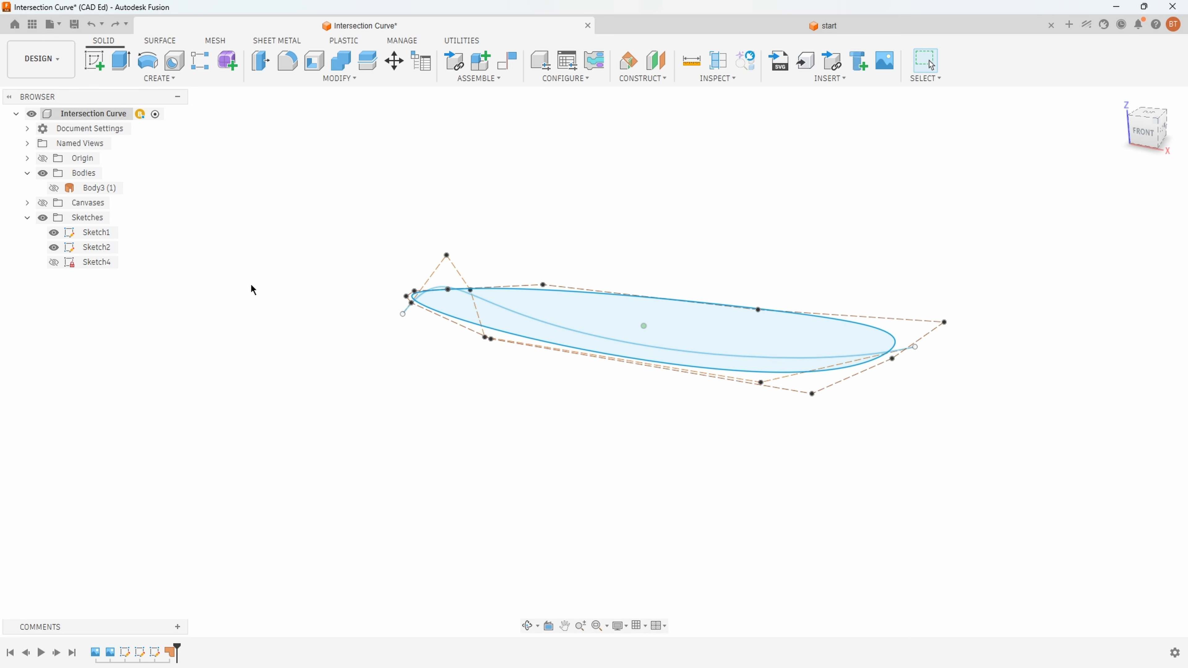
Create a new sketch on the front XZ origin plane
{"action": "left_click", "coordinate": [99, 61]}
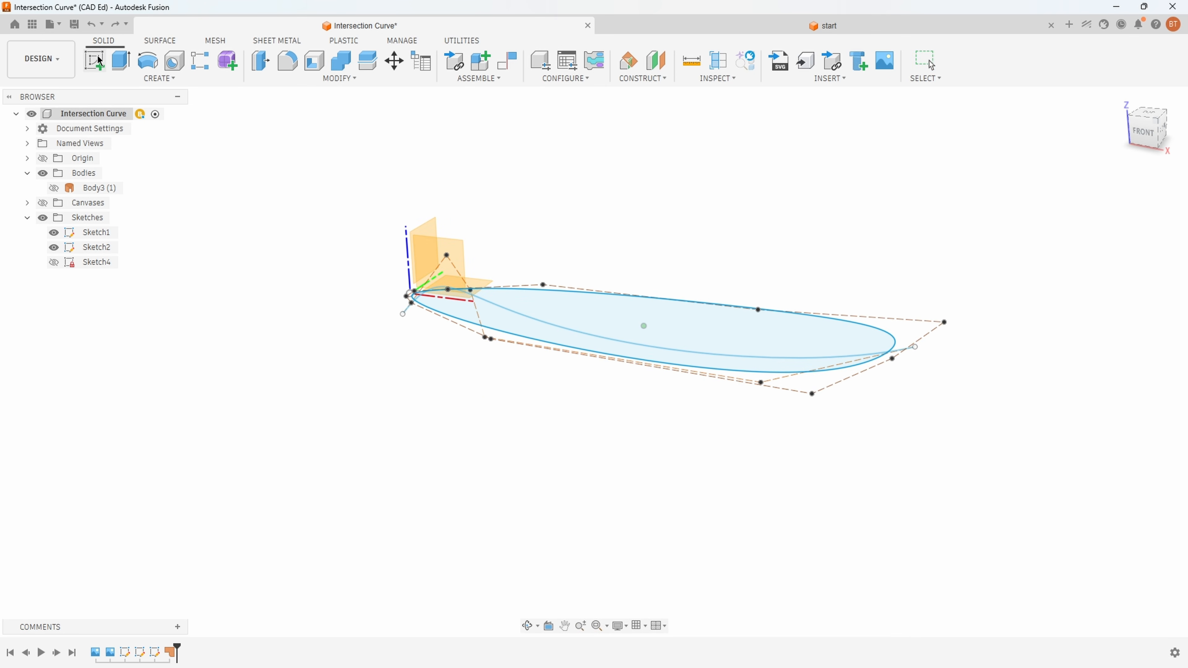
{"action": "left_click", "coordinate": [100, 61]}
{"action": "left_click", "coordinate": [445, 242]}
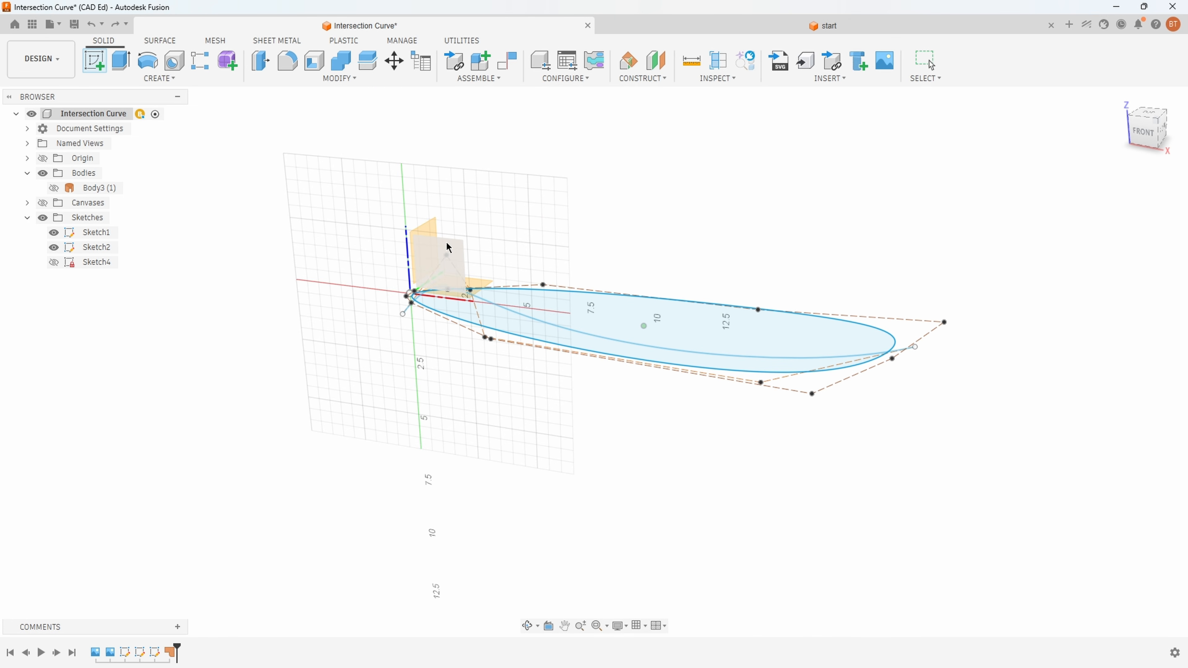
{"action": "left_click", "coordinate": [454, 247]}
{"action": "scroll", "coordinate": [626, 391], "scroll_direction": "up", "scroll_amount": 8}
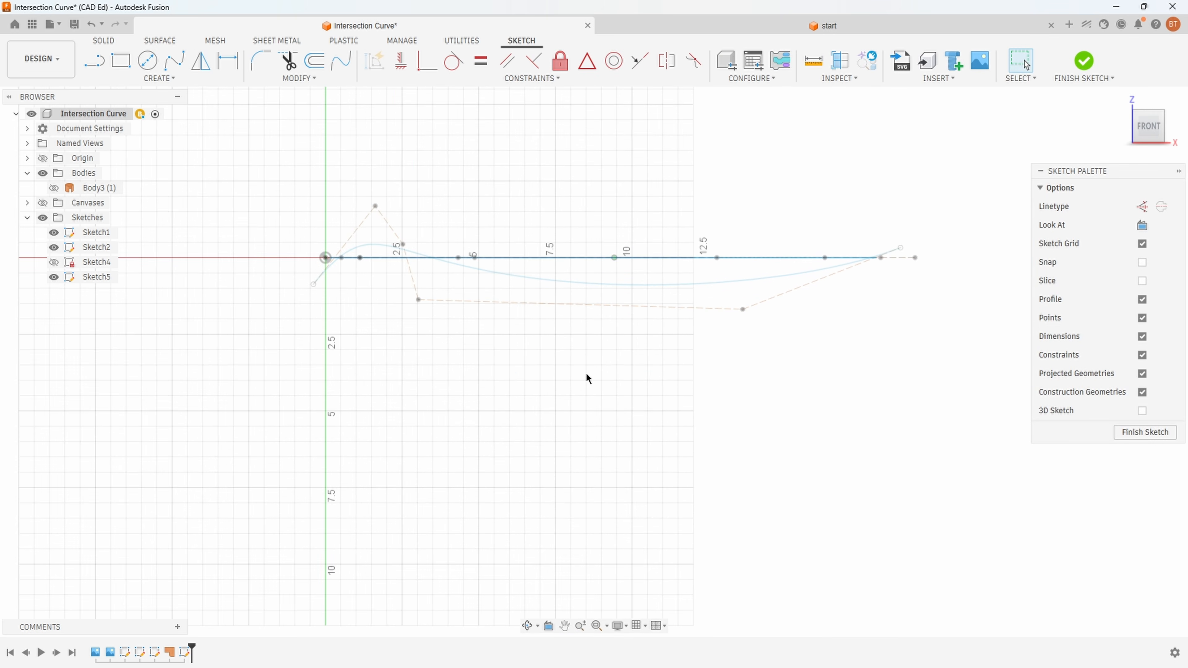
Compare the blade outline and the side-profile curve in the straight front view and in an angled view
{"action": "middle_click_drag", "start_coordinate": [586, 374], "coordinate": [585, 397]}
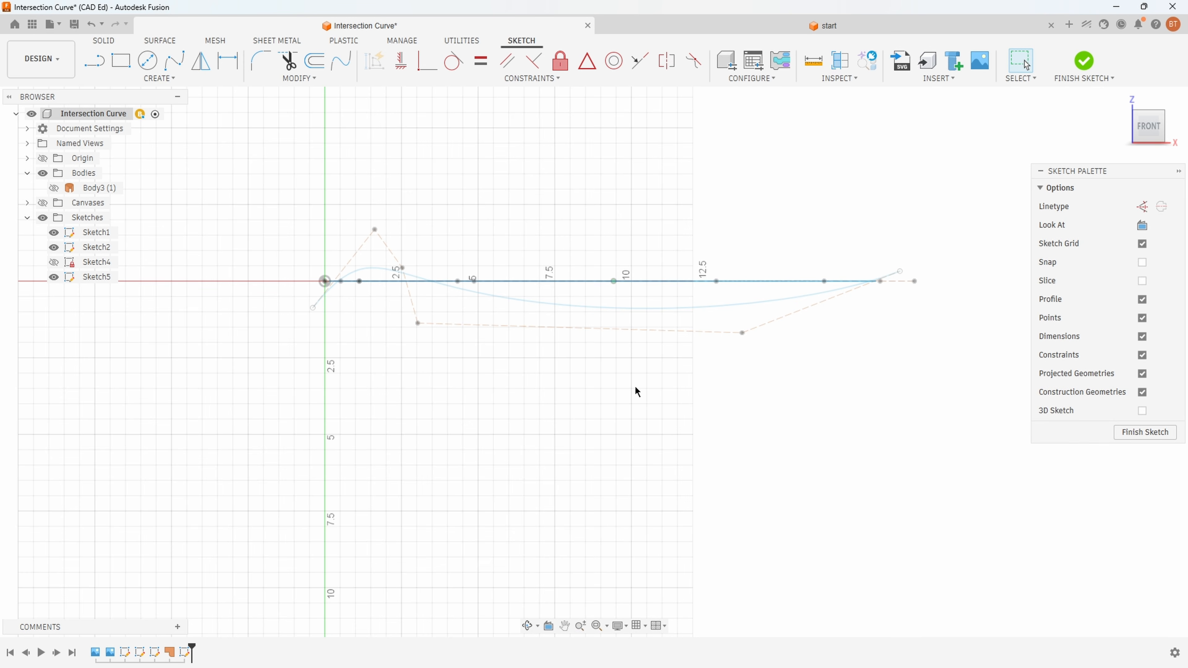
{"action": "scroll", "coordinate": [636, 391], "scroll_direction": "down", "scroll_amount": 1}
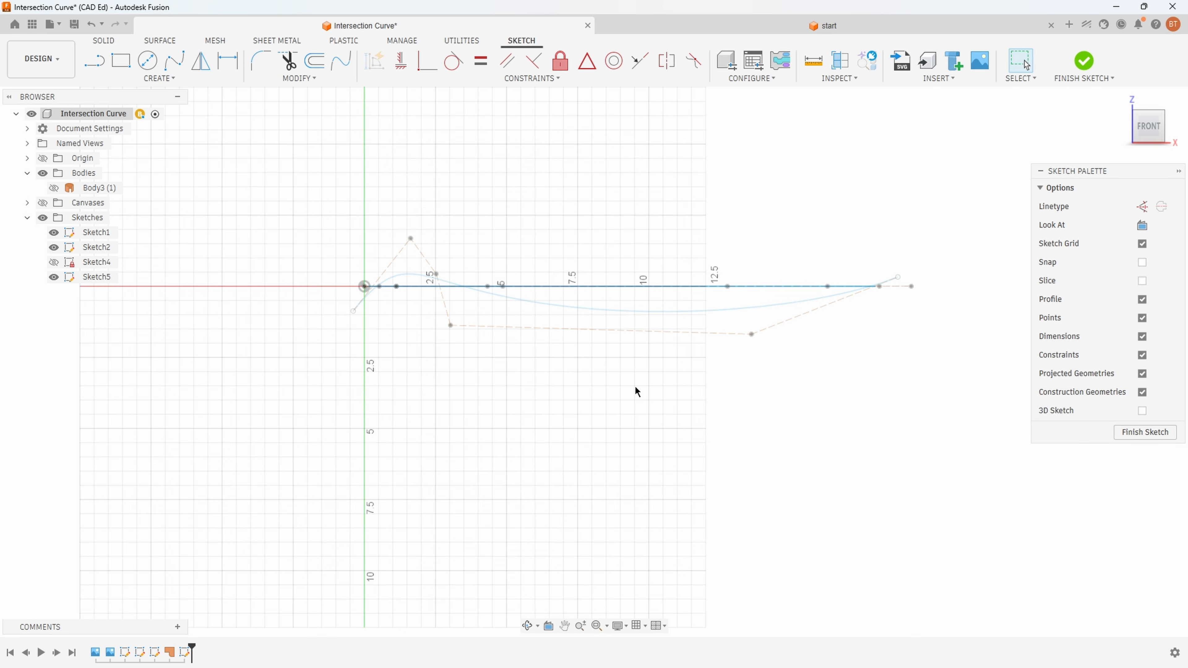
{"action": "scroll", "coordinate": [636, 392], "scroll_direction": "up", "scroll_amount": 1}
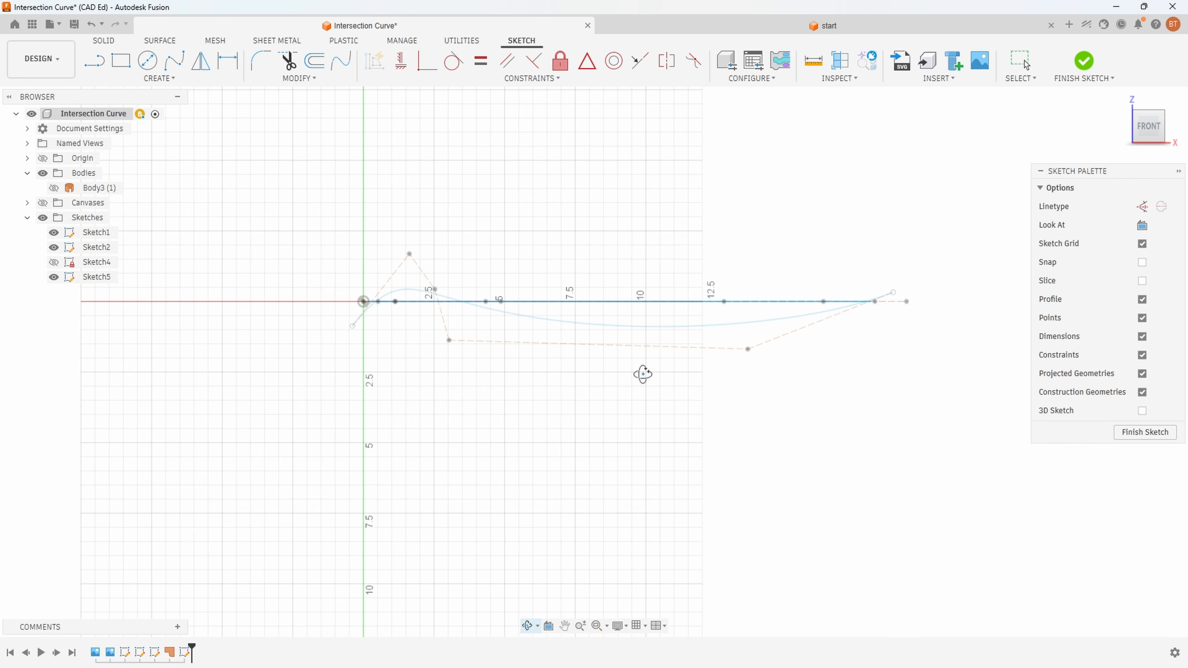
{"action": "mouse_move", "coordinate": [642, 374]}
{"action": "left_mouse_down"}
{"action": "mouse_move", "coordinate": [607, 413]}
{"action": "mouse_move", "coordinate": [660, 377]}
{"action": "mouse_move", "coordinate": [615, 397]}
{"action": "left_mouse_up"}
{"action": "middle_click_drag", "start_coordinate": [616, 397], "coordinate": [629, 391], "text": "shift"}
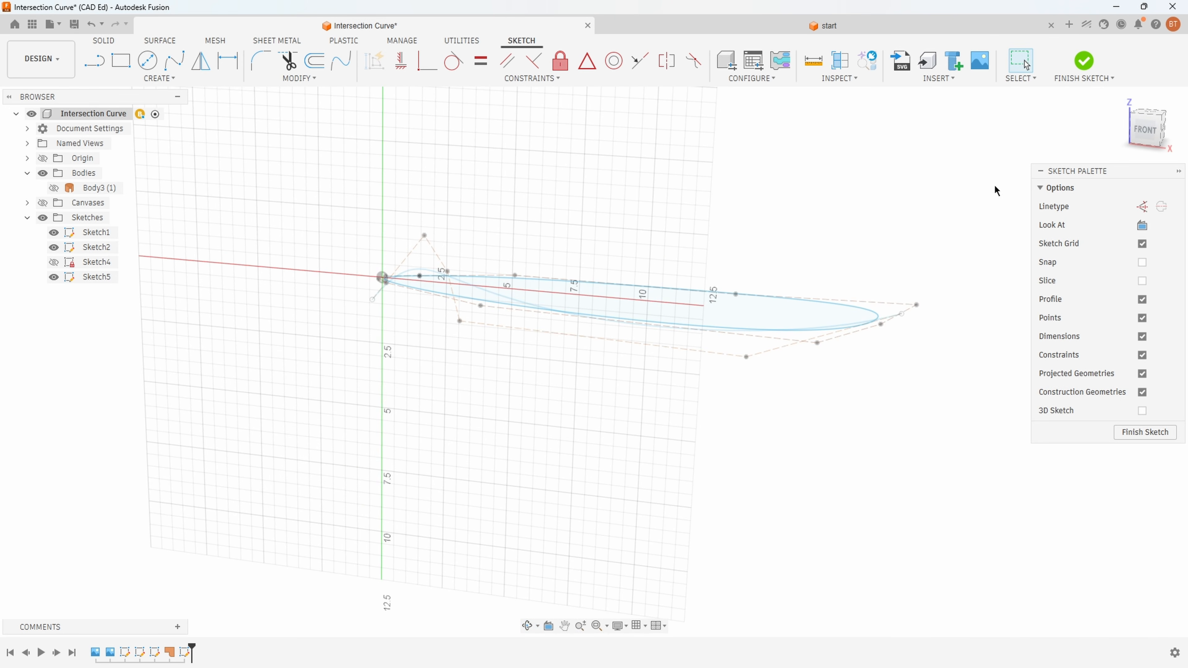
{"action": "left_click", "coordinate": [1147, 128]}
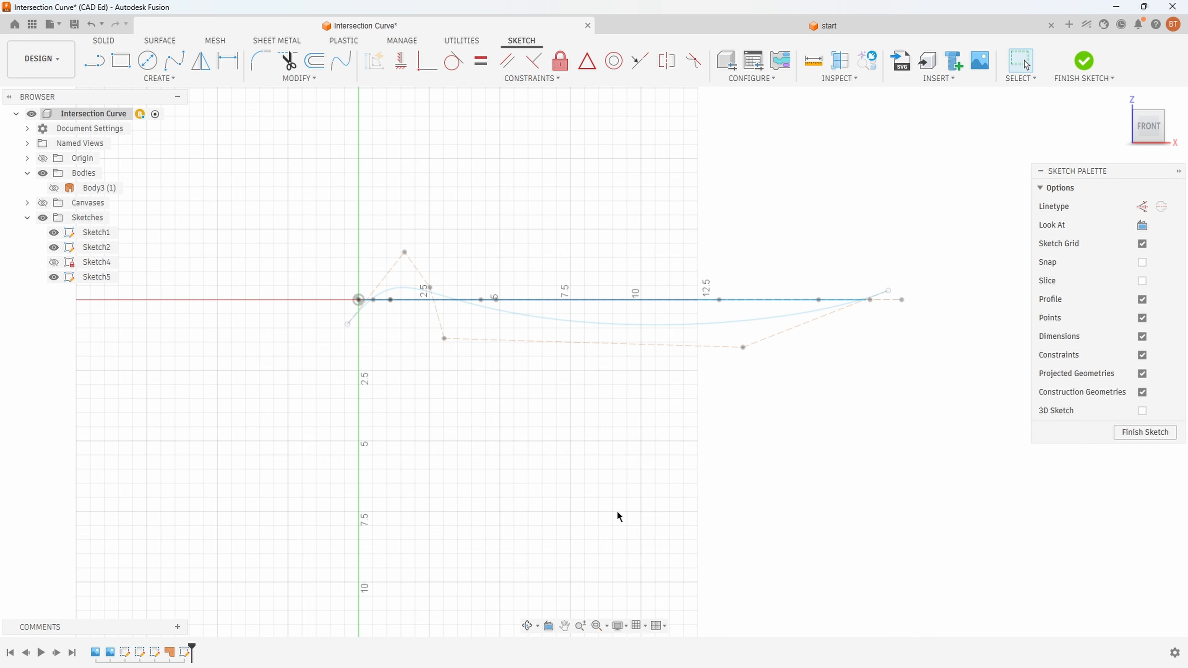
{"action": "mouse_move", "coordinate": [569, 398]}
{"action": "middle_mouse_down"}
{"action": "mouse_move", "coordinate": [570, 374]}
{"action": "mouse_move", "coordinate": [628, 397]}
{"action": "mouse_move", "coordinate": [584, 416]}
{"action": "middle_mouse_up"}
{"action": "scroll", "coordinate": [583, 416], "scroll_direction": "up", "scroll_amount": 2}
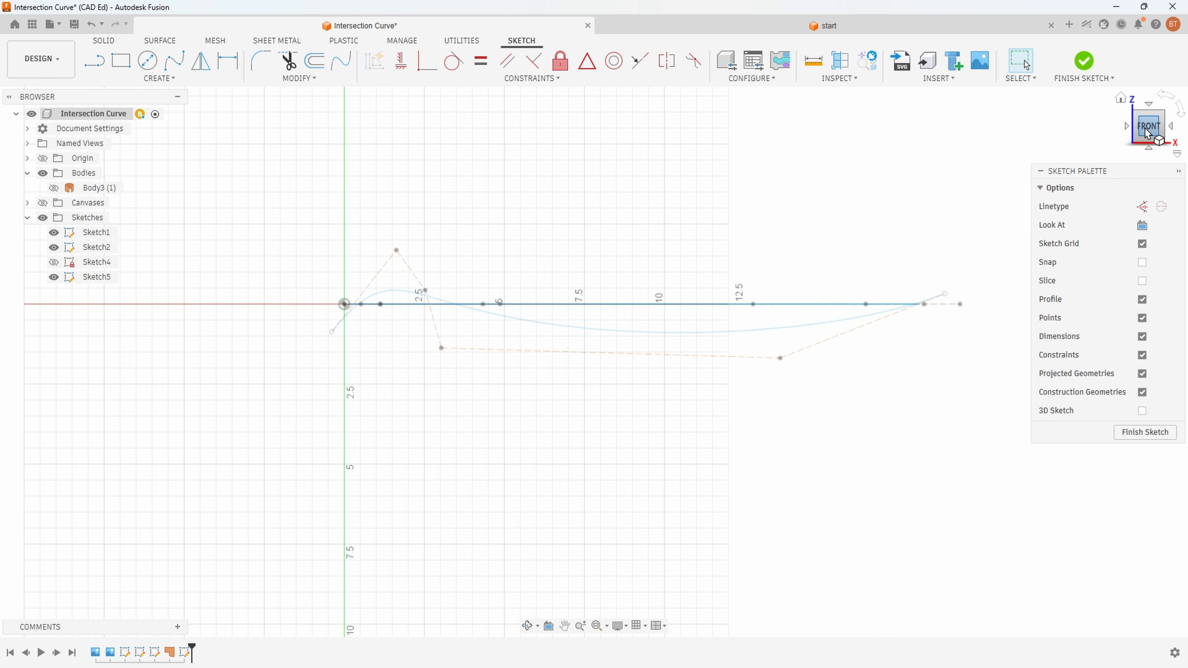
{"action": "mouse_move", "coordinate": [1159, 124]}
{"action": "left_mouse_down"}
{"action": "mouse_move", "coordinate": [1116, 151]}
{"action": "mouse_move", "coordinate": [1106, 143]}
{"action": "mouse_move", "coordinate": [1145, 125]}
{"action": "mouse_move", "coordinate": [1111, 138]}
{"action": "mouse_move", "coordinate": [1133, 127]}
{"action": "mouse_move", "coordinate": [1126, 147]}
{"action": "mouse_move", "coordinate": [1120, 138]}
{"action": "left_mouse_up"}
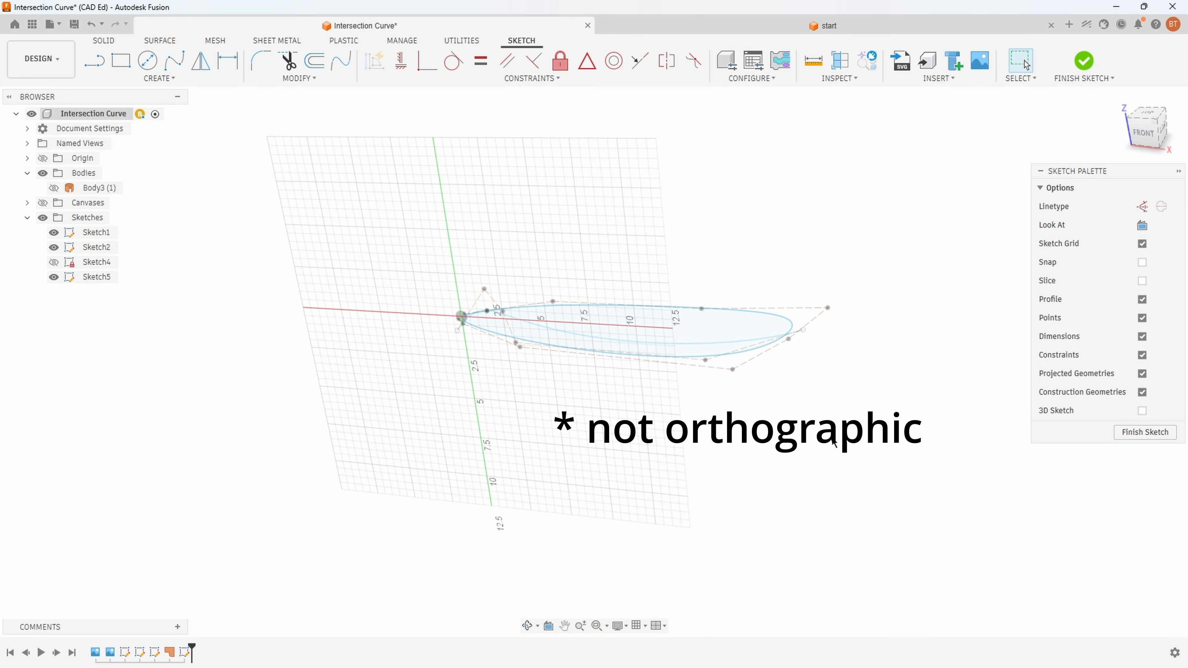
Examine how both ends of the side-profile curve lie relative to the closed blade outline
{"action": "scroll", "coordinate": [832, 443], "scroll_direction": "up", "scroll_amount": 3}
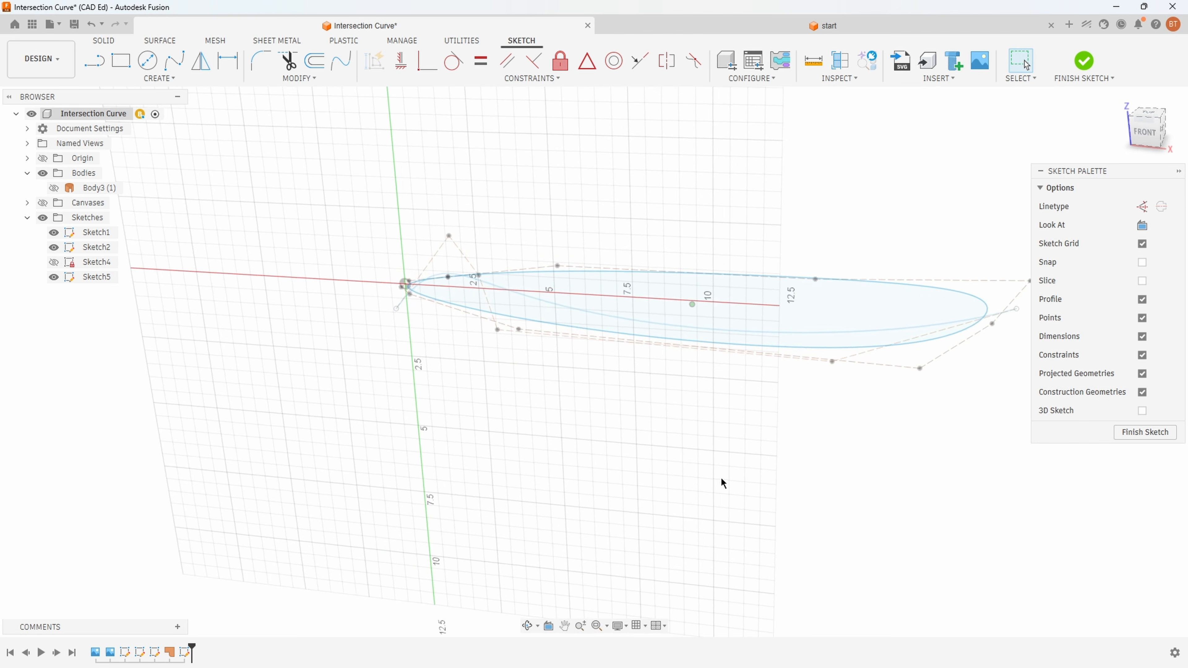
{"action": "scroll", "coordinate": [557, 300], "scroll_direction": "up", "scroll_amount": 2}
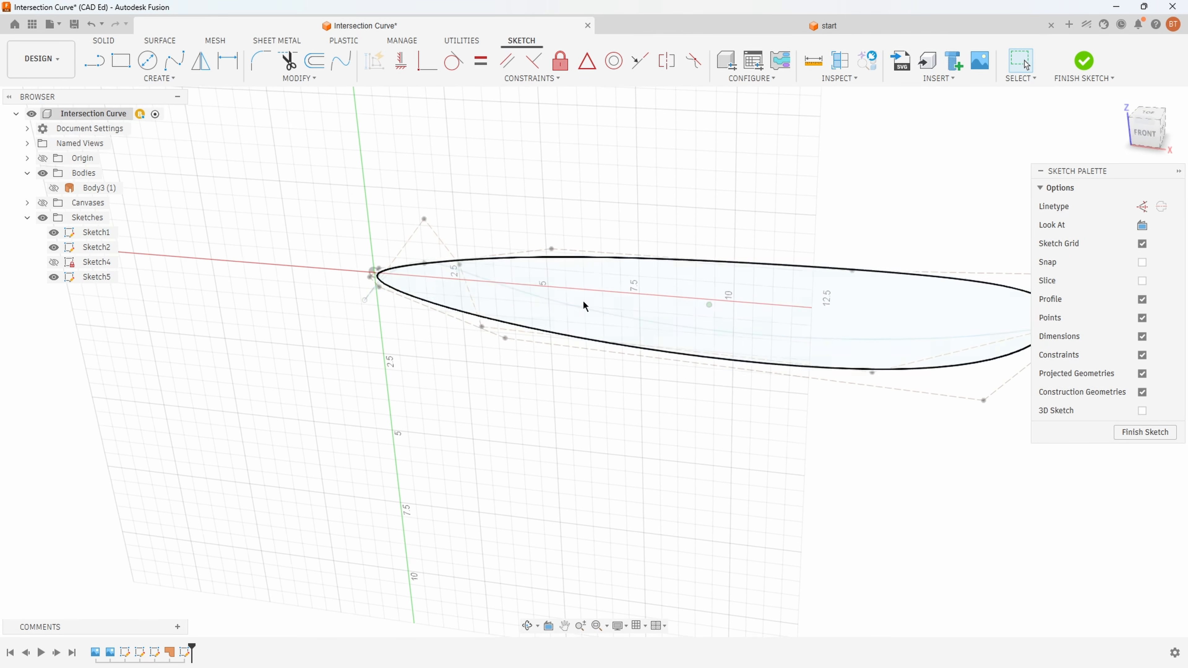
{"action": "left_click", "coordinate": [582, 259]}
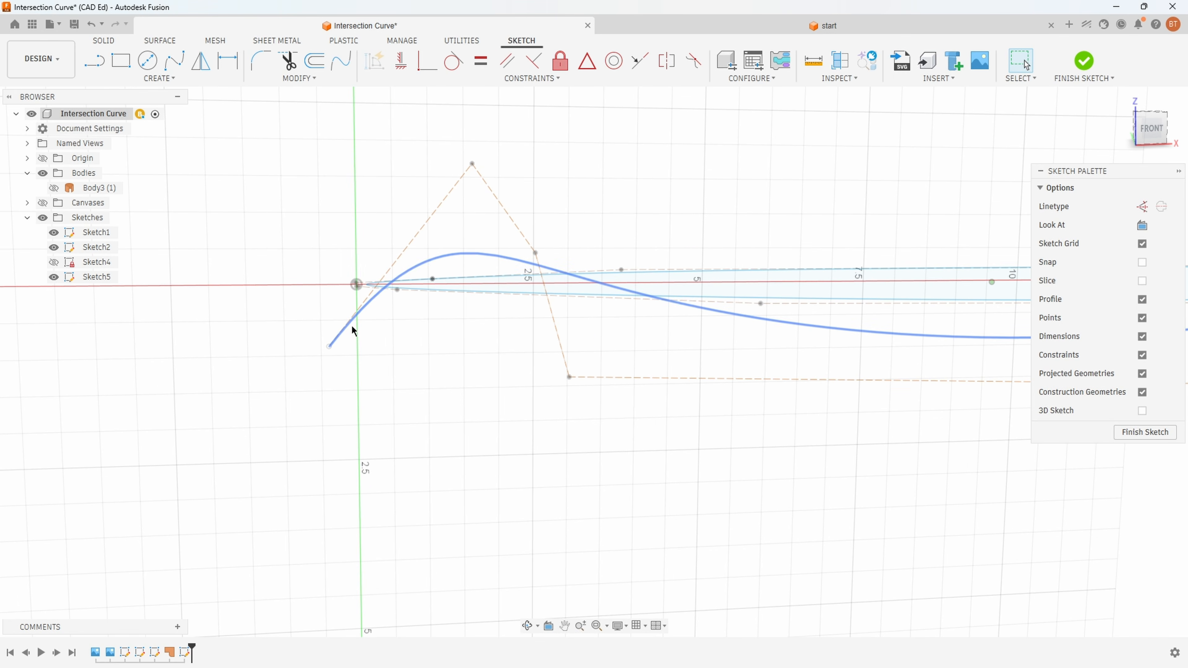
{"action": "mouse_move", "coordinate": [416, 345]}
{"action": "middle_mouse_down", "text": "shift"}
{"action": "mouse_move", "coordinate": [692, 398]}
{"action": "mouse_move", "coordinate": [772, 382]}
{"action": "mouse_move", "coordinate": [855, 343]}
{"action": "mouse_move", "coordinate": [899, 230]}
{"action": "middle_mouse_up", "text": "shift"}
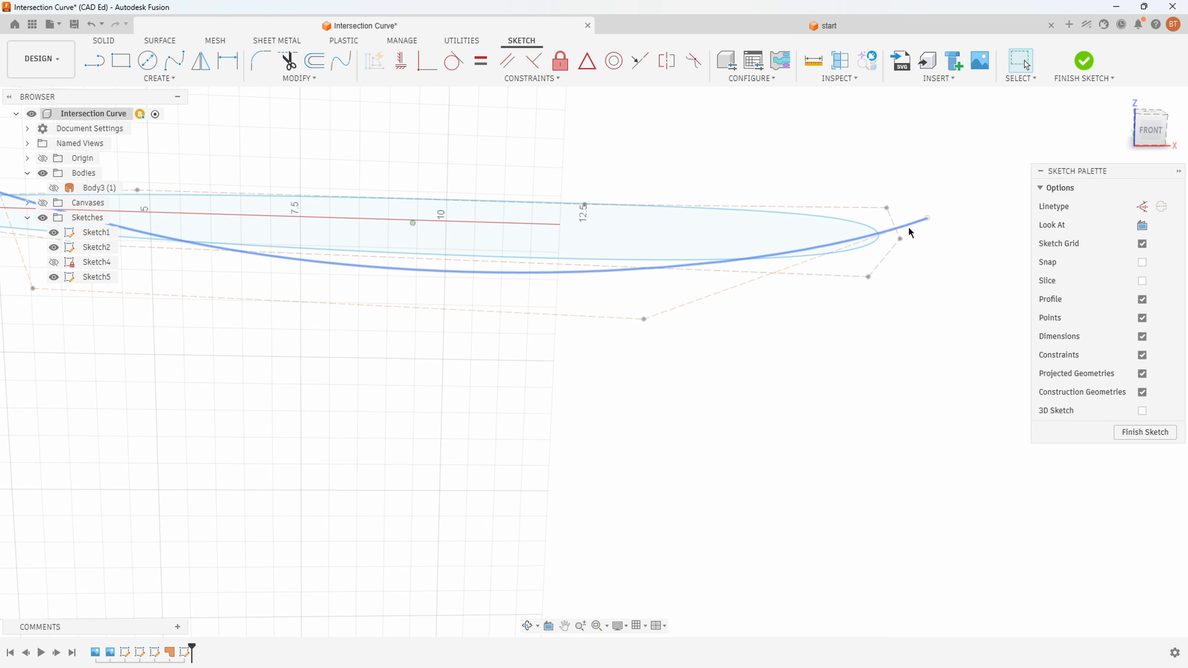
{"action": "mouse_move", "coordinate": [908, 232]}
{"action": "middle_mouse_down", "text": "shift"}
{"action": "mouse_move", "coordinate": [808, 374]}
{"action": "mouse_move", "coordinate": [868, 336]}
{"action": "middle_mouse_up", "text": "shift"}
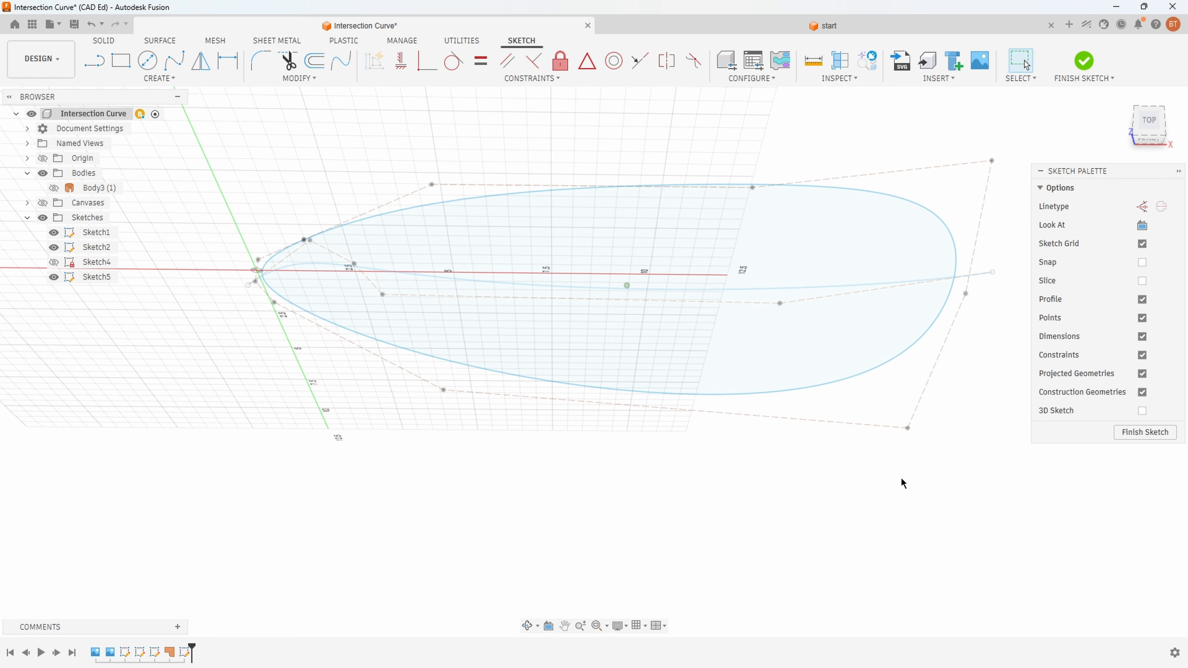
{"action": "middle_click_drag", "start_coordinate": [901, 482], "coordinate": [684, 396], "text": "shift"}
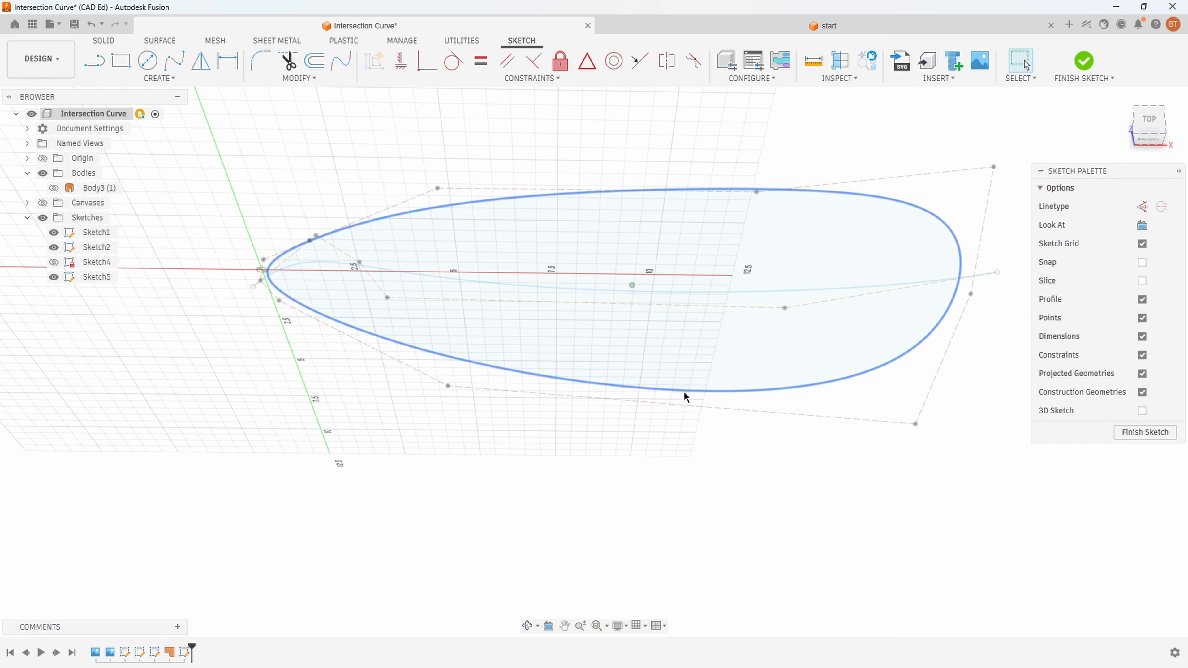
{"action": "mouse_move", "coordinate": [915, 422]}
{"action": "middle_mouse_down", "text": "shift"}
{"action": "mouse_move", "coordinate": [861, 485]}
{"action": "mouse_move", "coordinate": [602, 450]}
{"action": "mouse_move", "coordinate": [548, 428]}
{"action": "mouse_move", "coordinate": [551, 444]}
{"action": "mouse_move", "coordinate": [335, 330]}
{"action": "mouse_move", "coordinate": [250, 215]}
{"action": "middle_mouse_up", "text": "shift"}
Set up an Intersection Curve in the sketch, using the closed blade outline as the curve and the side-profile spline to intersect with
{"action": "left_click", "coordinate": [169, 81]}
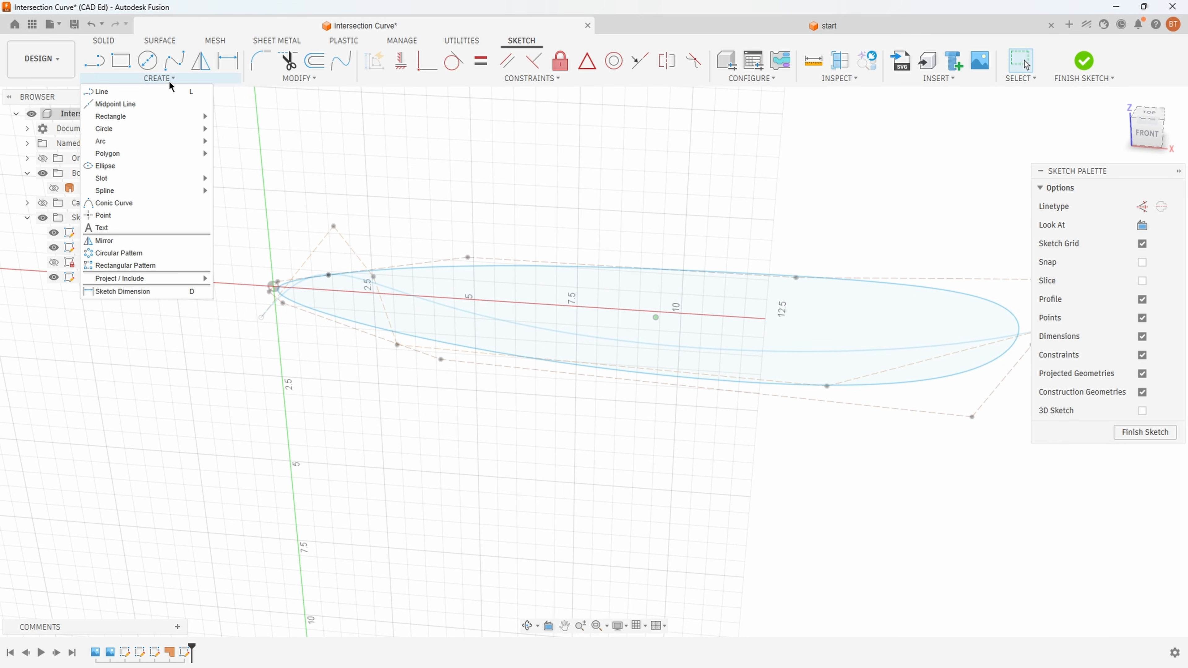
{"action": "mouse_move", "coordinate": [152, 281]}
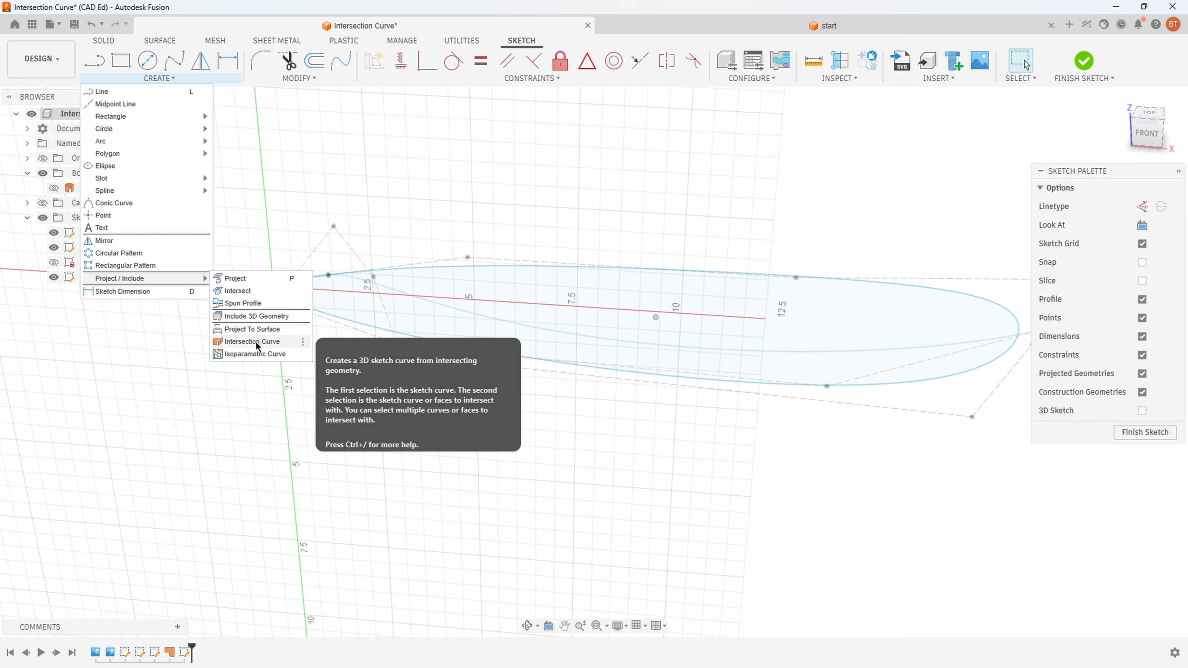
{"action": "left_click", "coordinate": [279, 343]}
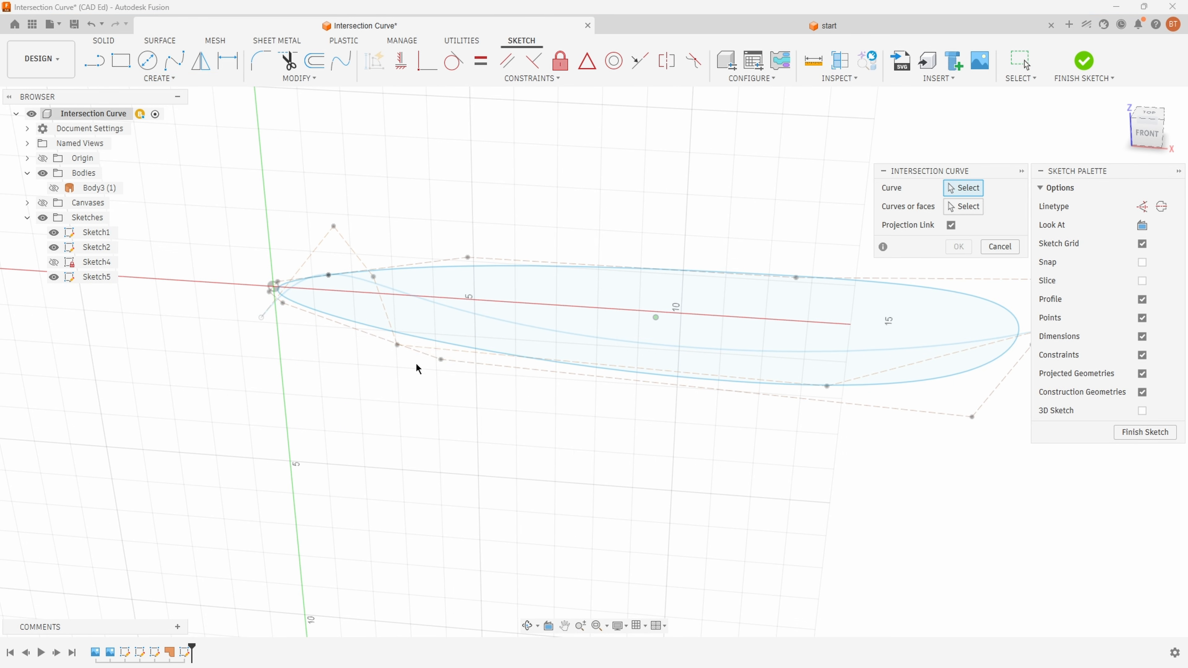
{"action": "mouse_move", "coordinate": [760, 216]}
{"action": "middle_mouse_down", "text": "shift"}
{"action": "mouse_move", "coordinate": [891, 194]}
{"action": "mouse_move", "coordinate": [911, 271]}
{"action": "mouse_move", "coordinate": [896, 293]}
{"action": "middle_mouse_up", "text": "shift"}
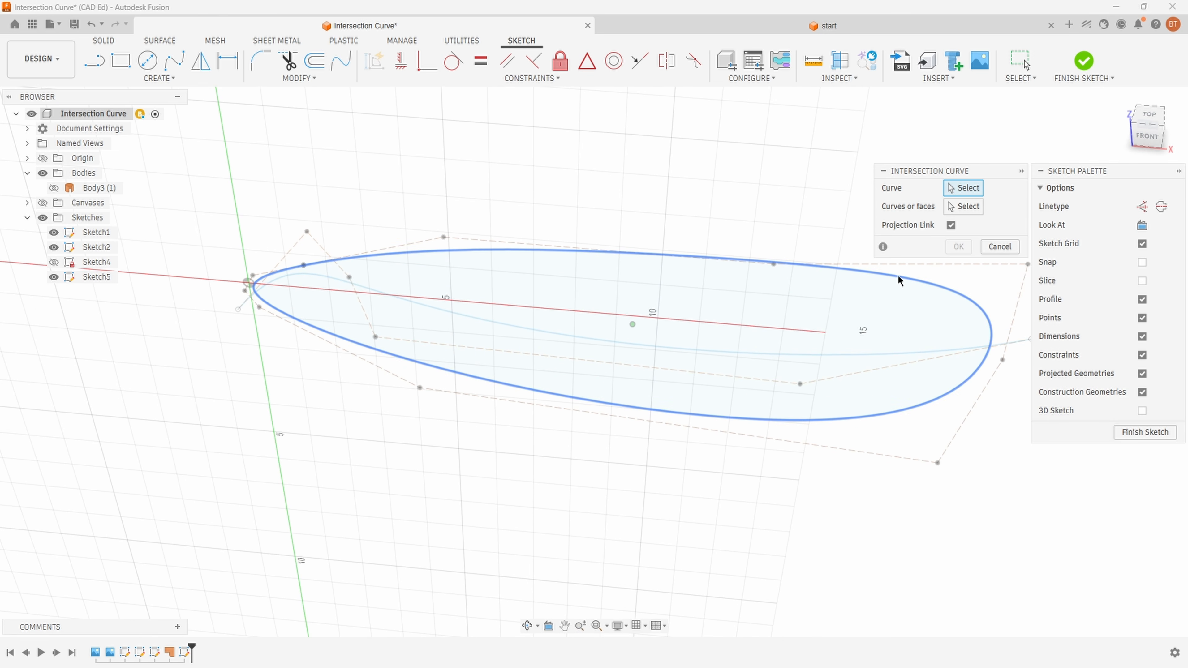
{"action": "left_click", "coordinate": [898, 277]}
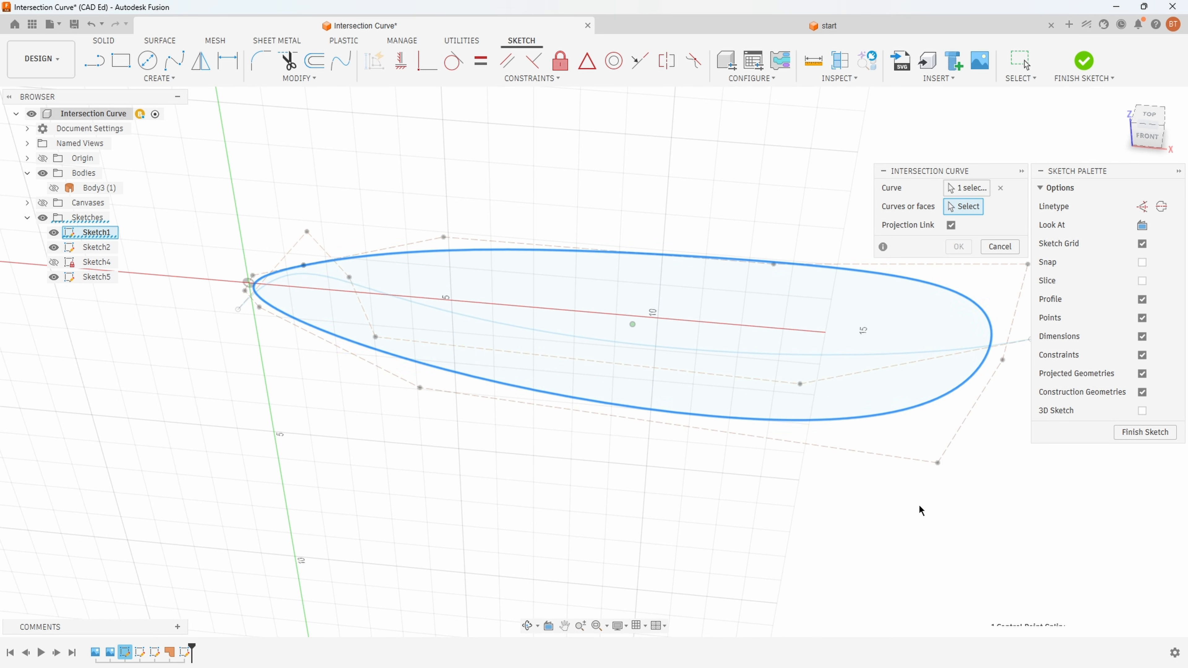
{"action": "middle_click_drag", "start_coordinate": [904, 286], "coordinate": [909, 210], "text": "shift"}
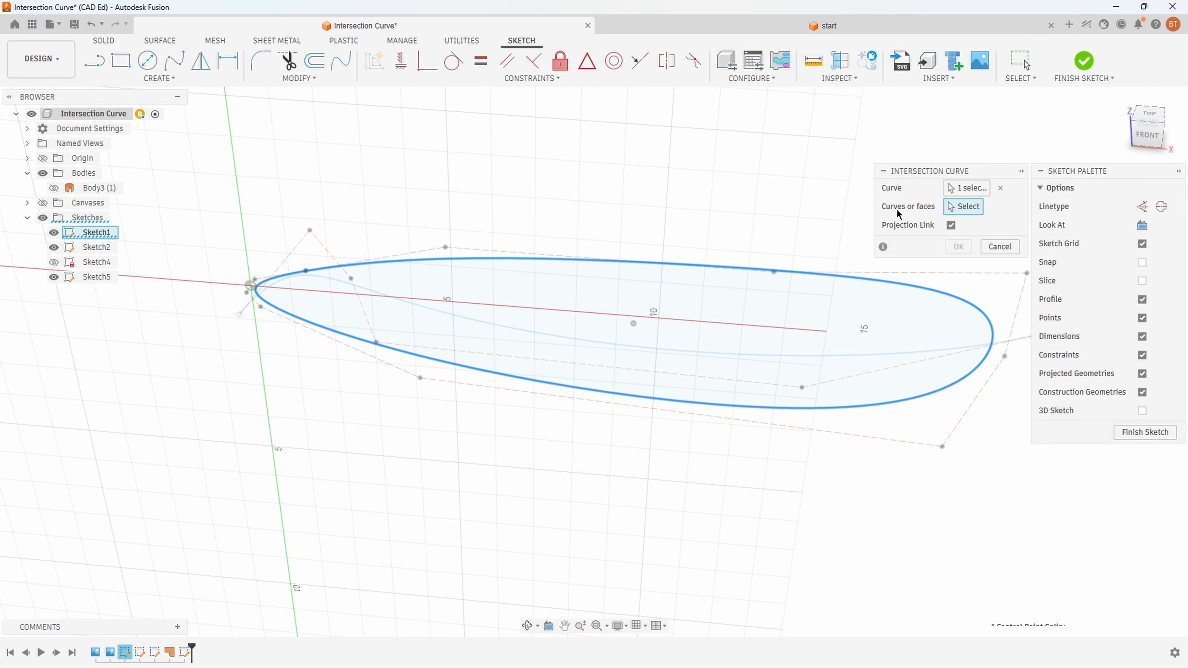
{"action": "middle_click_drag", "start_coordinate": [822, 225], "coordinate": [518, 299], "text": "shift"}
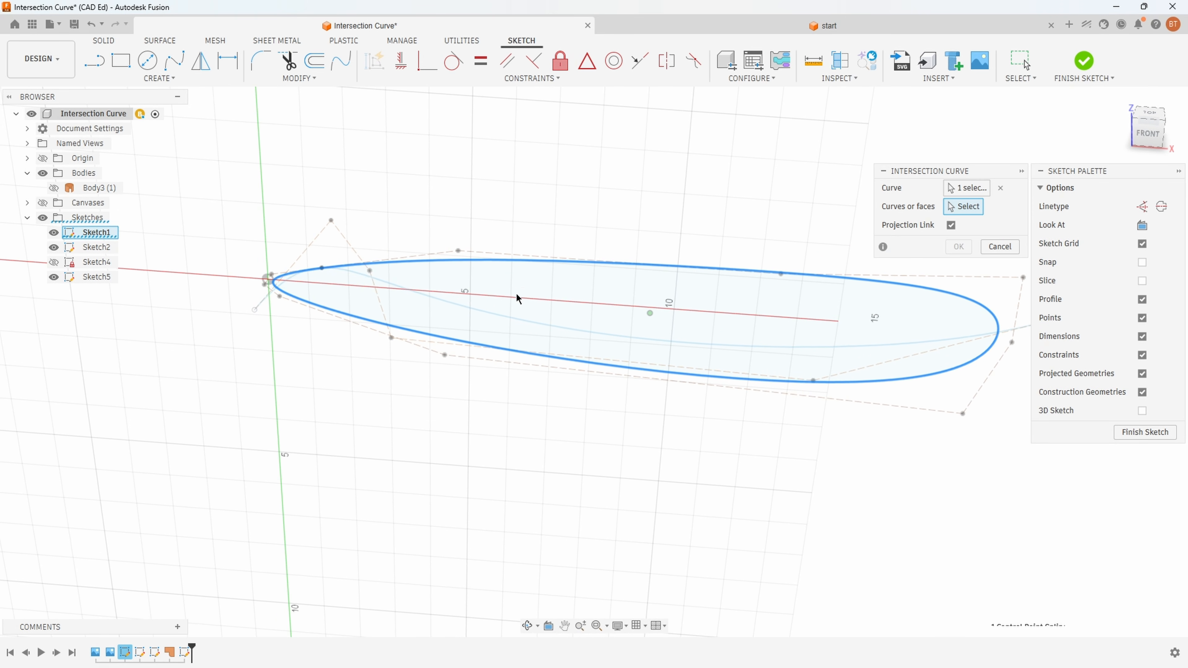
{"action": "left_click", "coordinate": [487, 313]}
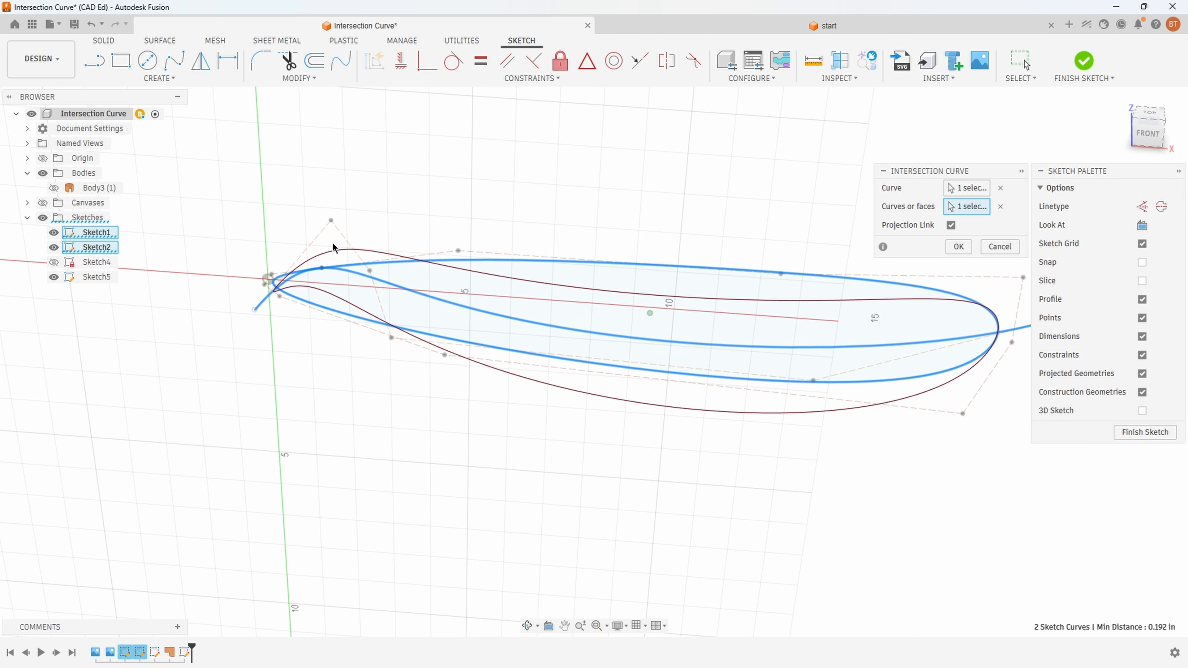
Inspect the intersection curve preview at both blade ends from several angles and accept it
{"action": "mouse_move", "coordinate": [261, 327]}
{"action": "middle_mouse_down", "text": "shift"}
{"action": "mouse_move", "coordinate": [307, 380]}
{"action": "mouse_move", "coordinate": [358, 339]}
{"action": "mouse_move", "coordinate": [280, 323]}
{"action": "mouse_move", "coordinate": [295, 288]}
{"action": "middle_mouse_up", "text": "shift"}
{"action": "middle_click_drag", "start_coordinate": [877, 357], "coordinate": [604, 242], "text": "shift"}
{"action": "middle_click_drag", "start_coordinate": [698, 416], "coordinate": [422, 313], "text": "shift"}
{"action": "middle_click_drag", "start_coordinate": [614, 394], "coordinate": [411, 325], "text": "shift"}
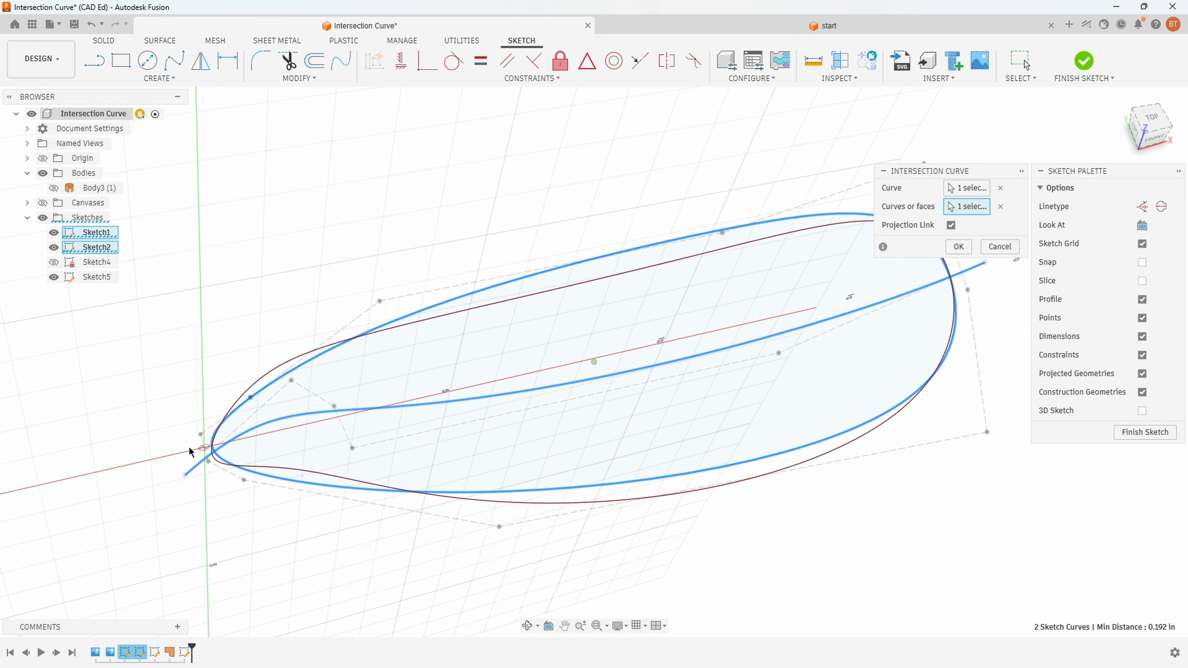
{"action": "middle_click_drag", "start_coordinate": [483, 496], "coordinate": [995, 443], "text": "shift"}
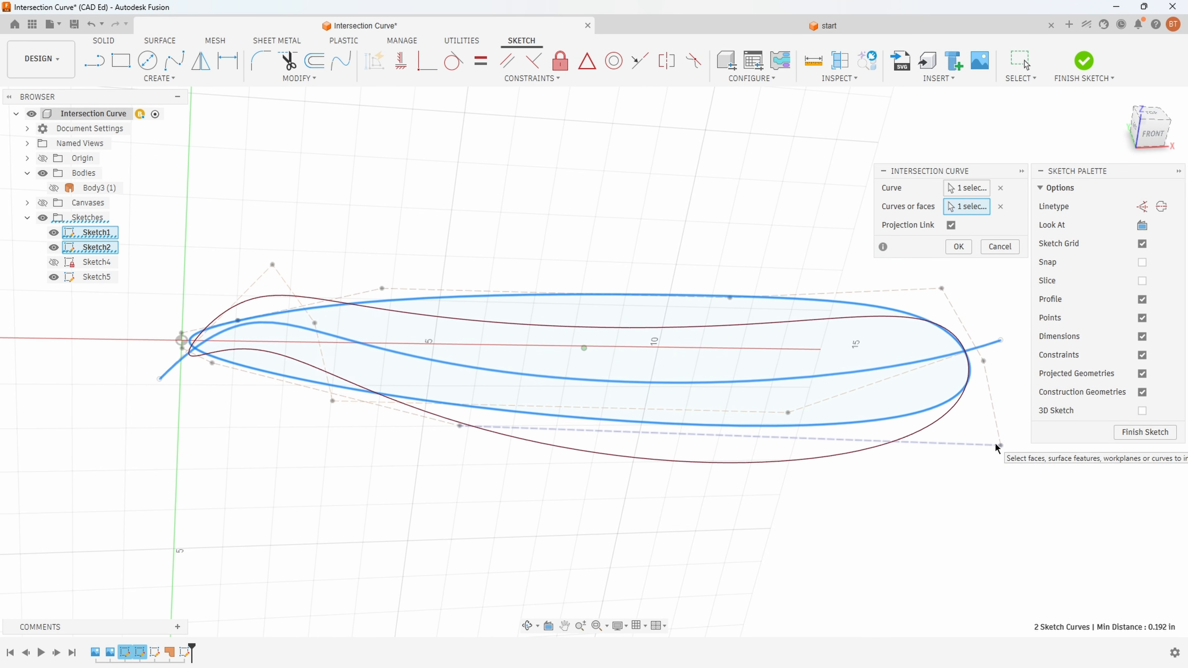
{"action": "left_click", "coordinate": [959, 246]}
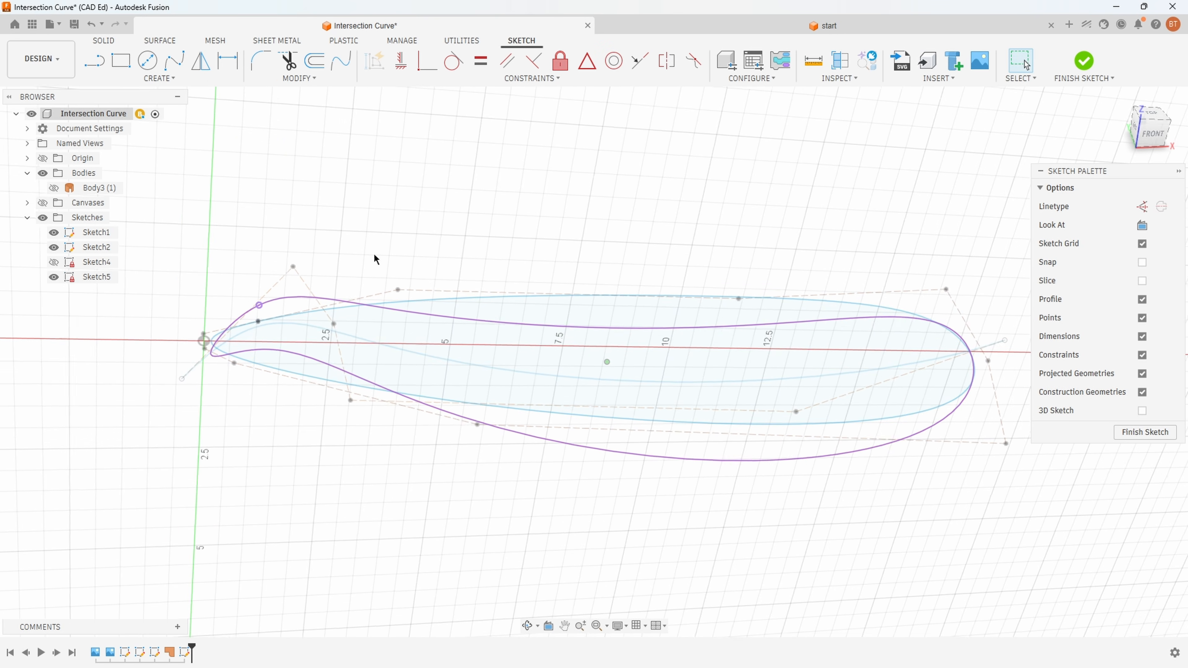
Compare the 3D intersection curve with and without its two source sketches, leave both hidden, and finish the sketch
{"action": "left_click", "coordinate": [54, 233]}
{"action": "left_click", "coordinate": [54, 247]}
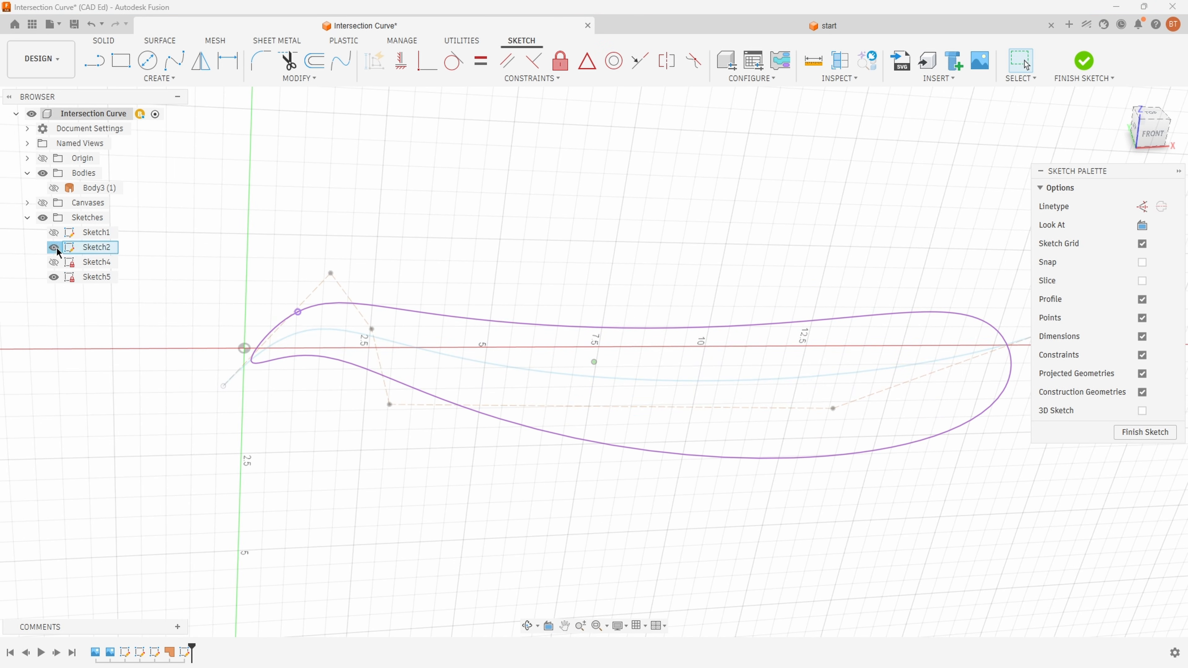
{"action": "middle_click_drag", "start_coordinate": [177, 247], "coordinate": [1020, 266], "text": "shift"}
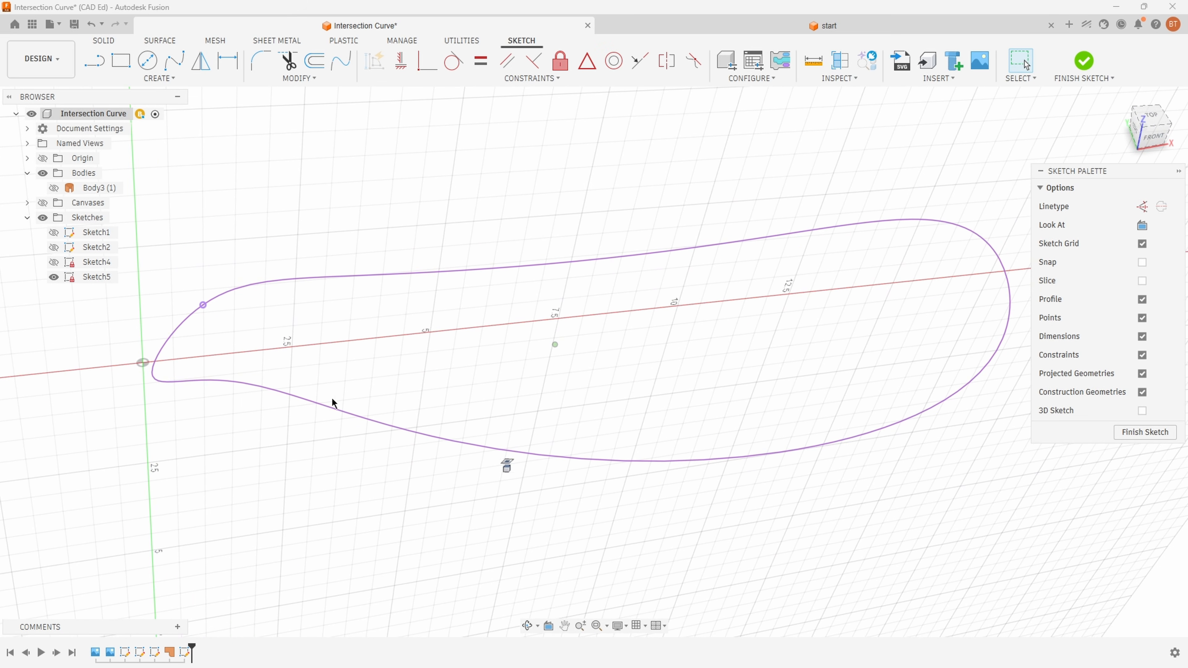
{"action": "middle_click_drag", "start_coordinate": [128, 358], "coordinate": [133, 276], "text": "shift"}
{"action": "left_click", "coordinate": [54, 233]}
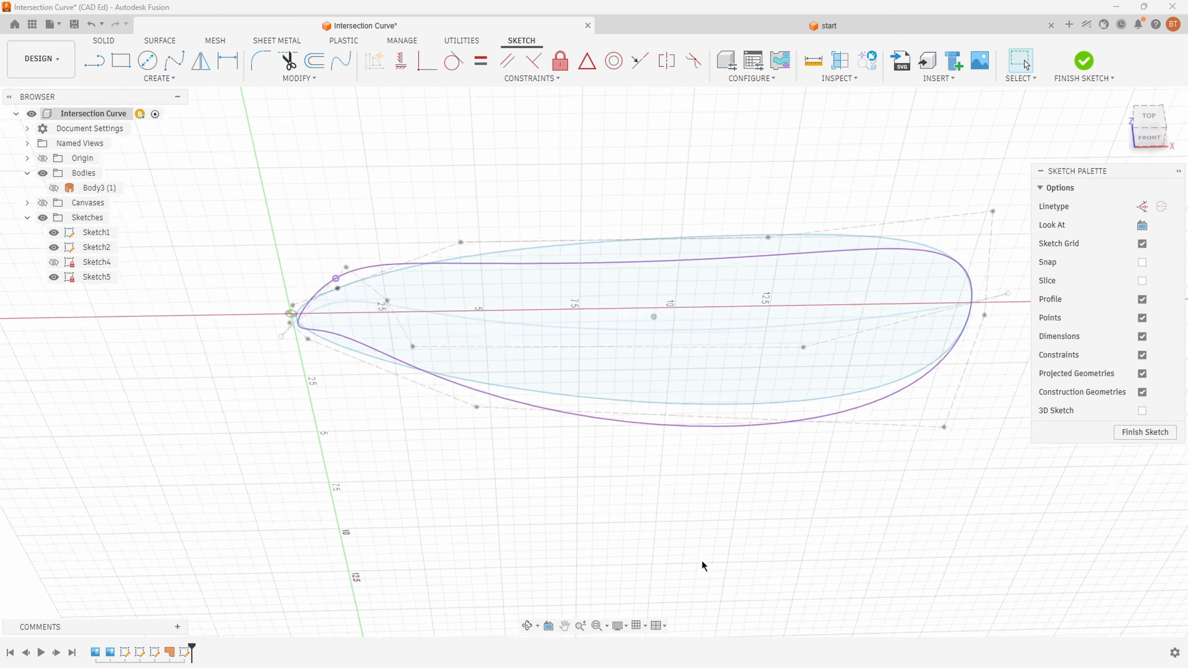
{"action": "left_click", "coordinate": [54, 247]}
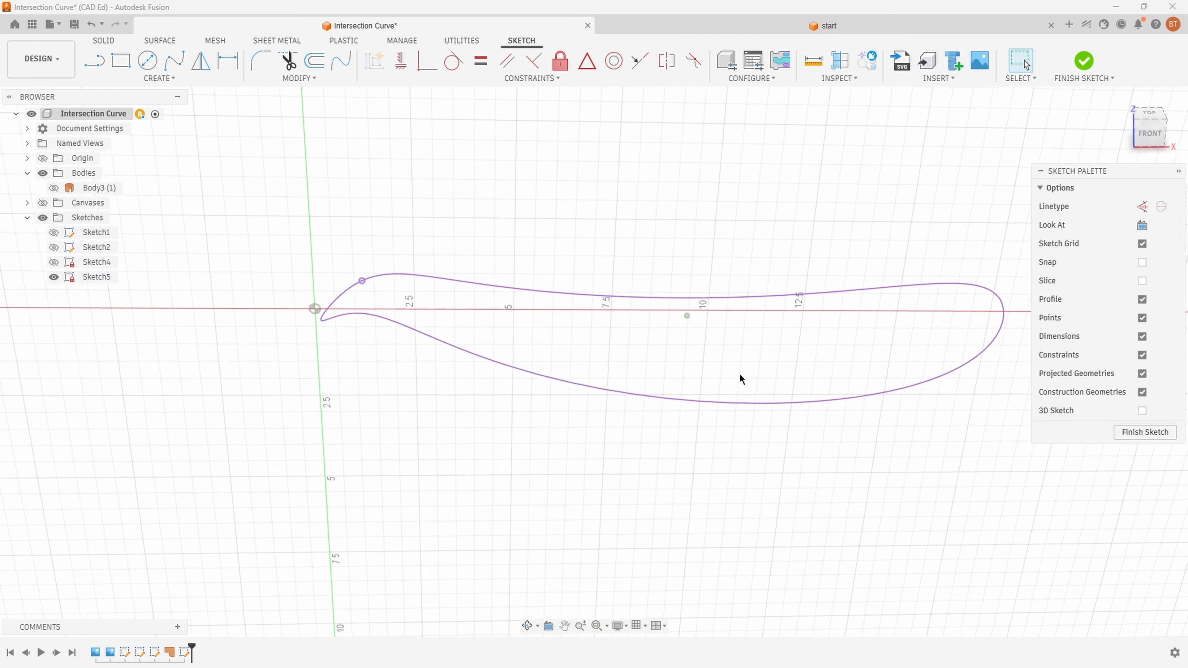
{"action": "left_click", "coordinate": [1132, 431]}
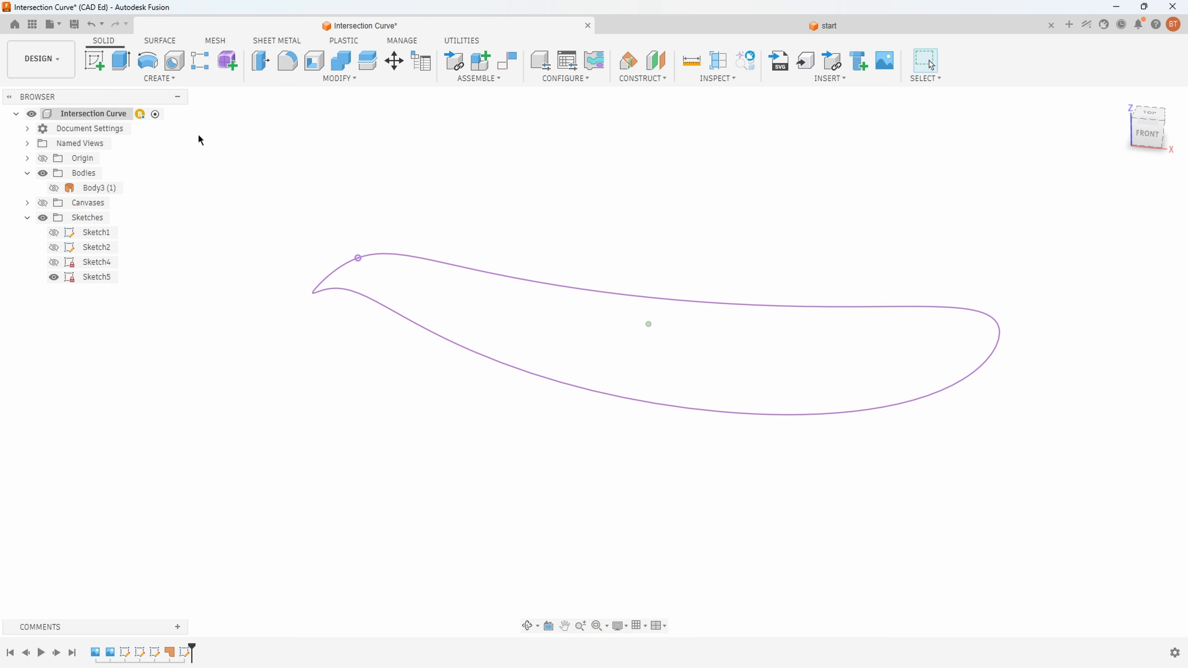
Preview a surface Patch bounded by the closed 3D intersection curve and cancel it
{"action": "left_click", "coordinate": [160, 41]}
{"action": "left_click", "coordinate": [156, 67]}
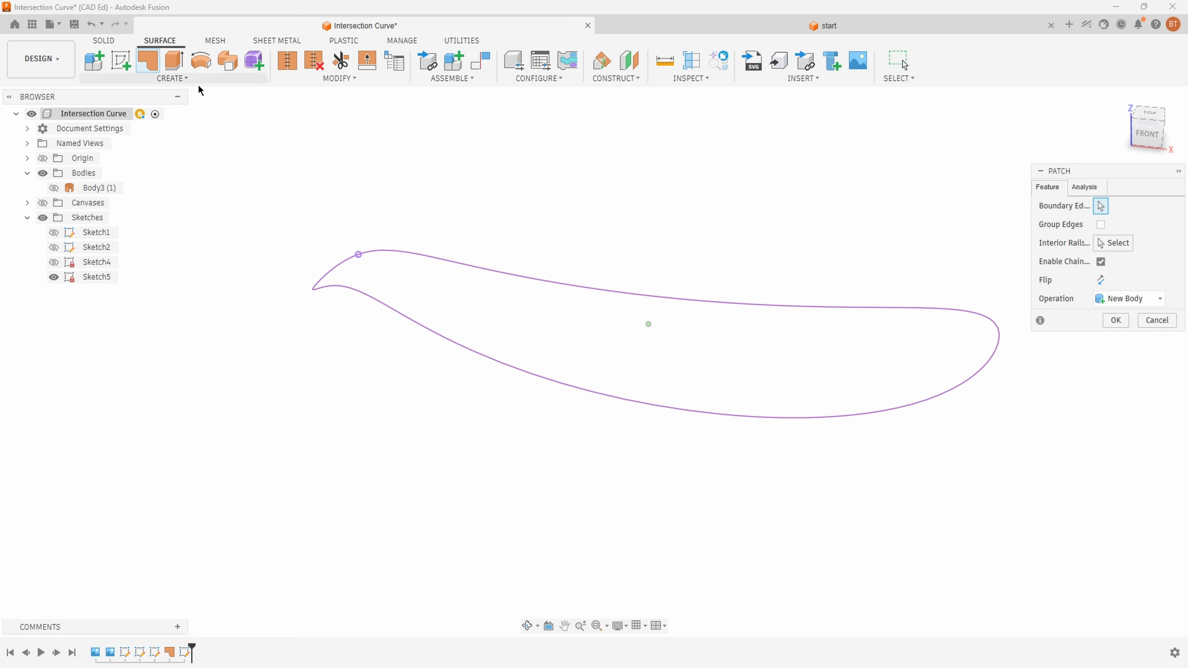
{"action": "left_click", "coordinate": [447, 271]}
{"action": "middle_click_drag", "start_coordinate": [626, 231], "coordinate": [821, 210], "text": "shift"}
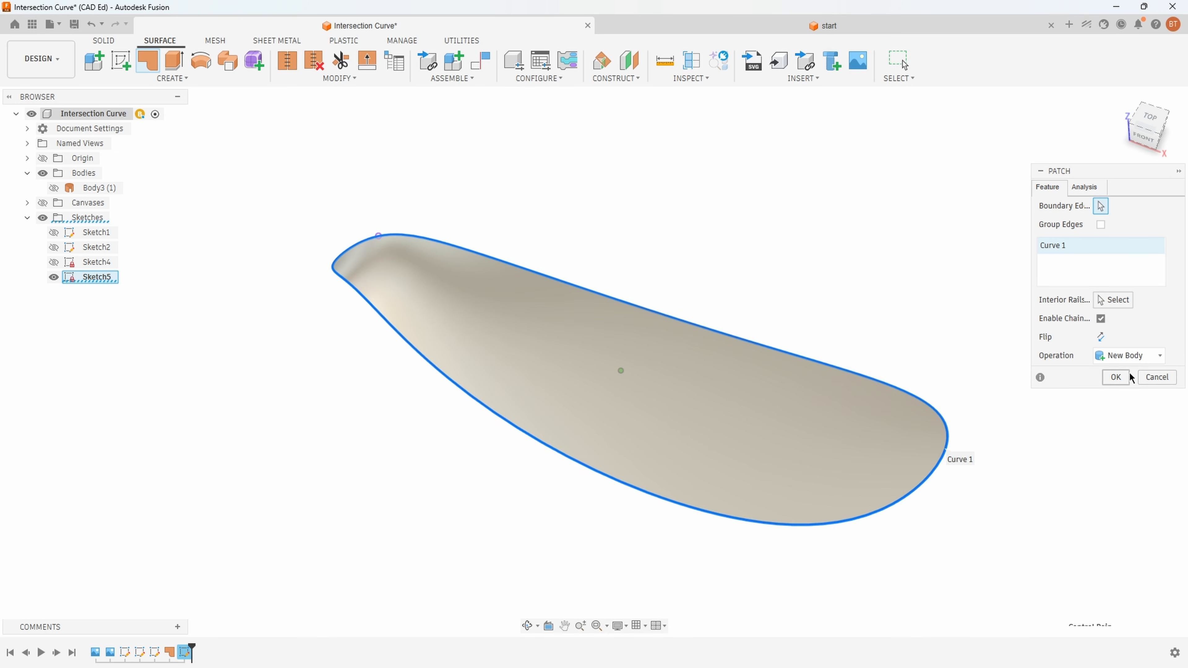
{"action": "left_click", "coordinate": [1157, 377]}
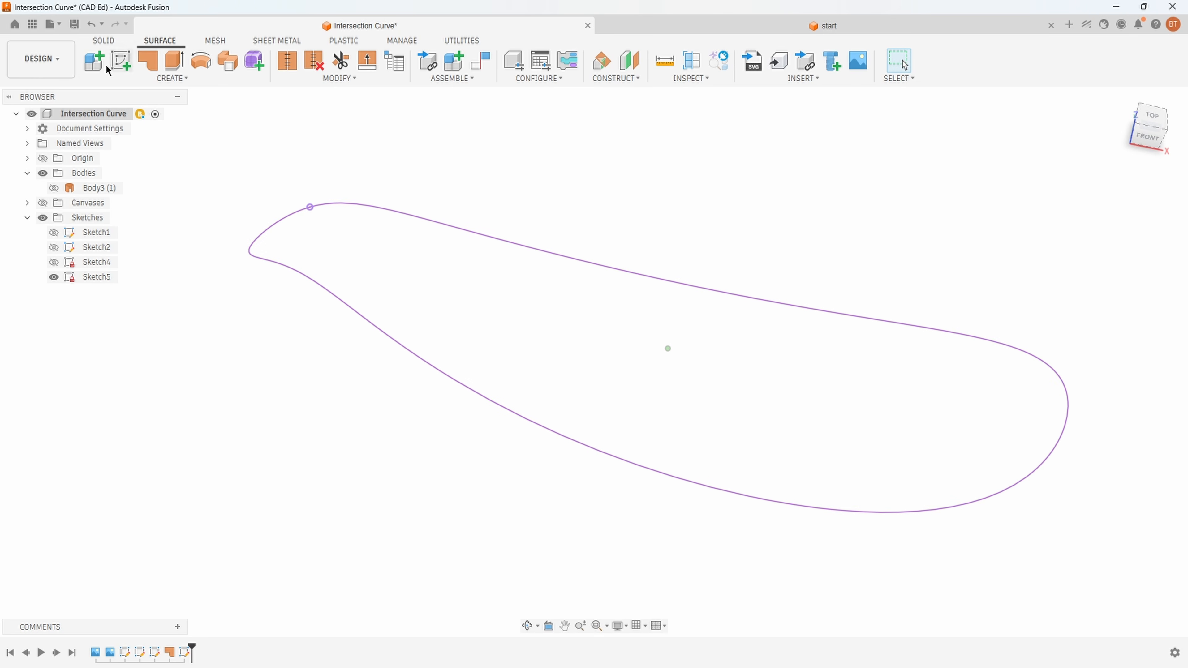
Undo the intersection curve and the creation of its sketch, leaving the outline and side-profile sketches
{"action": "left_click", "coordinate": [91, 27]}
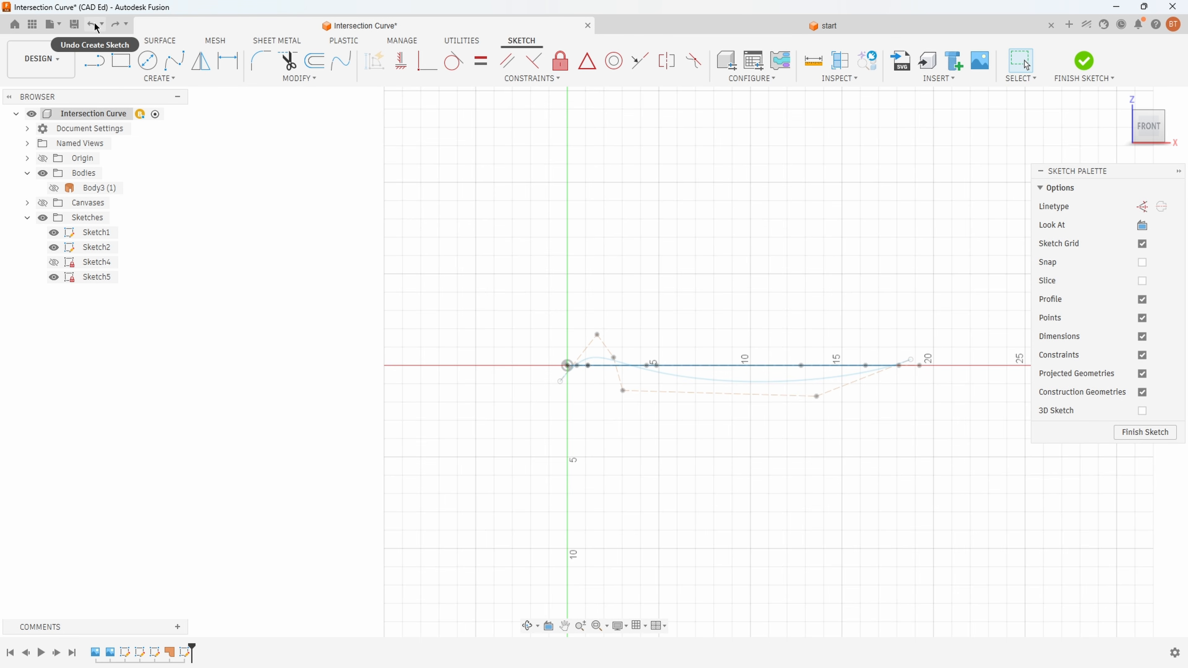
{"action": "left_click", "coordinate": [93, 25]}
{"action": "middle_click_drag", "start_coordinate": [615, 162], "coordinate": [286, 385], "text": "shift"}
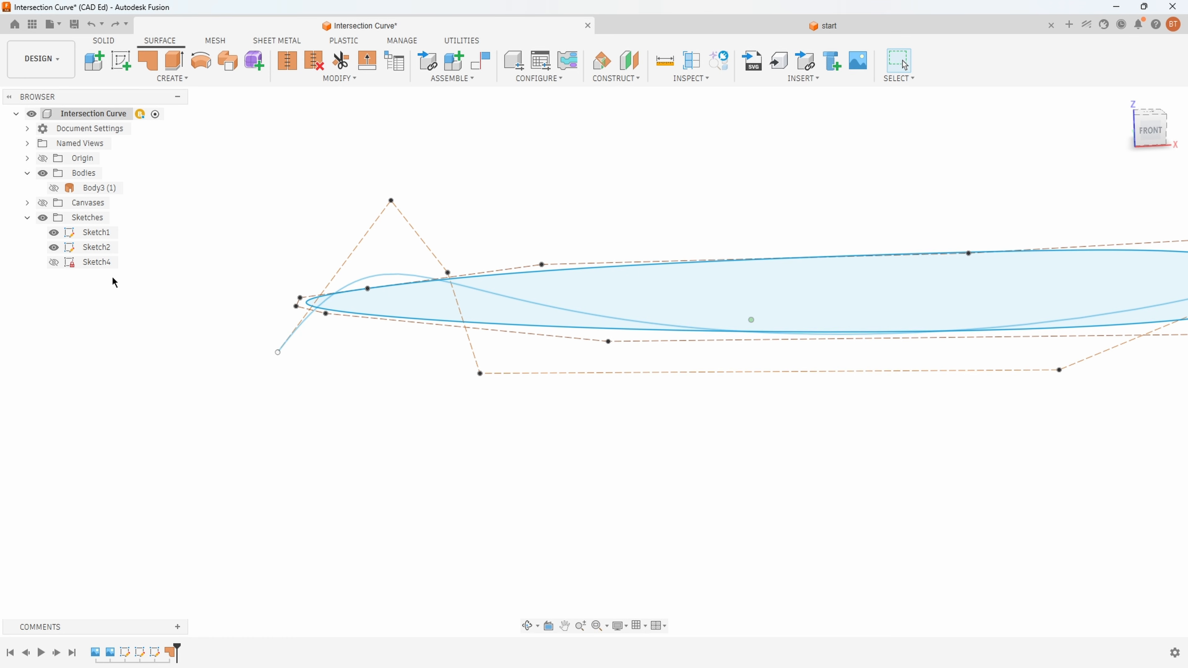
Edit the side-profile sketch and move the spline's handle-side endpoint inside the blade outline, to about X 0.65, Z -0.92 in
{"action": "double_click", "coordinate": [96, 247]}
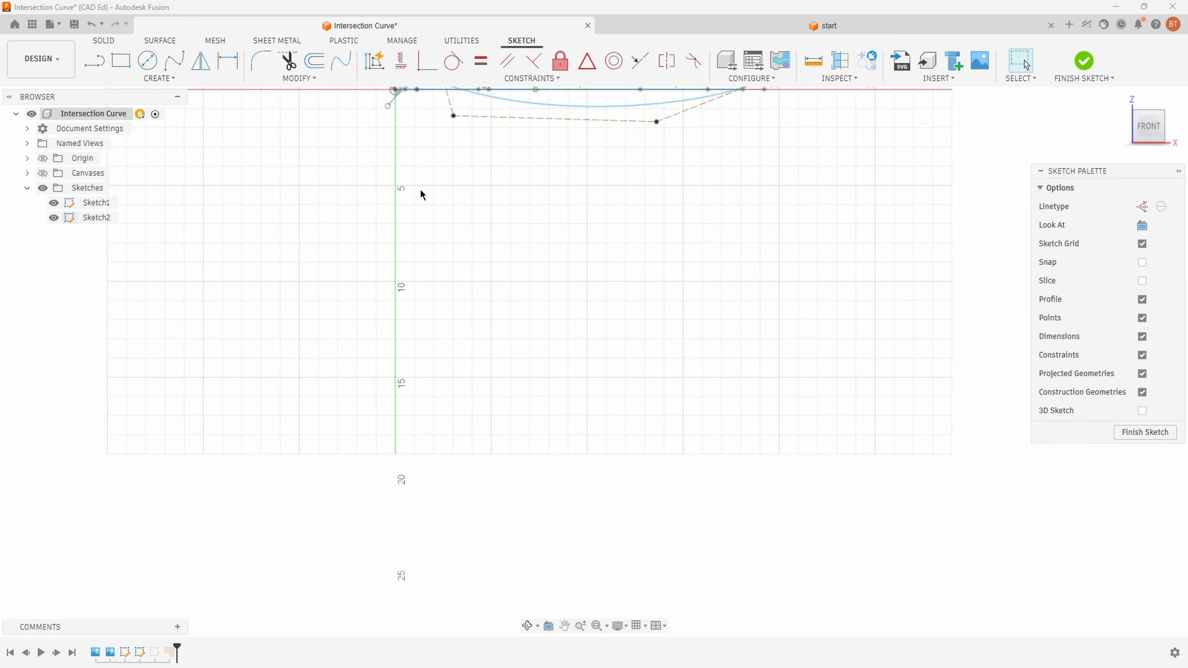
{"action": "middle_click_drag", "start_coordinate": [445, 180], "coordinate": [411, 384]}
{"action": "scroll", "coordinate": [411, 304], "scroll_direction": "up", "scroll_amount": 6}
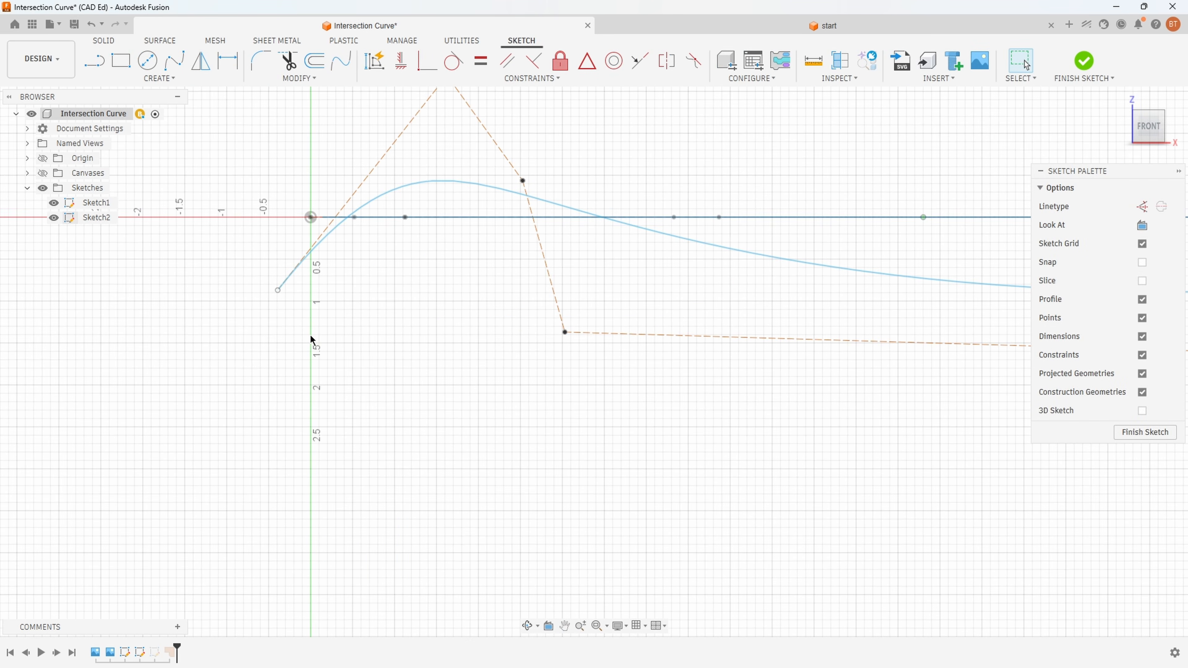
{"action": "left_click_drag", "start_coordinate": [275, 290], "coordinate": [365, 295]}
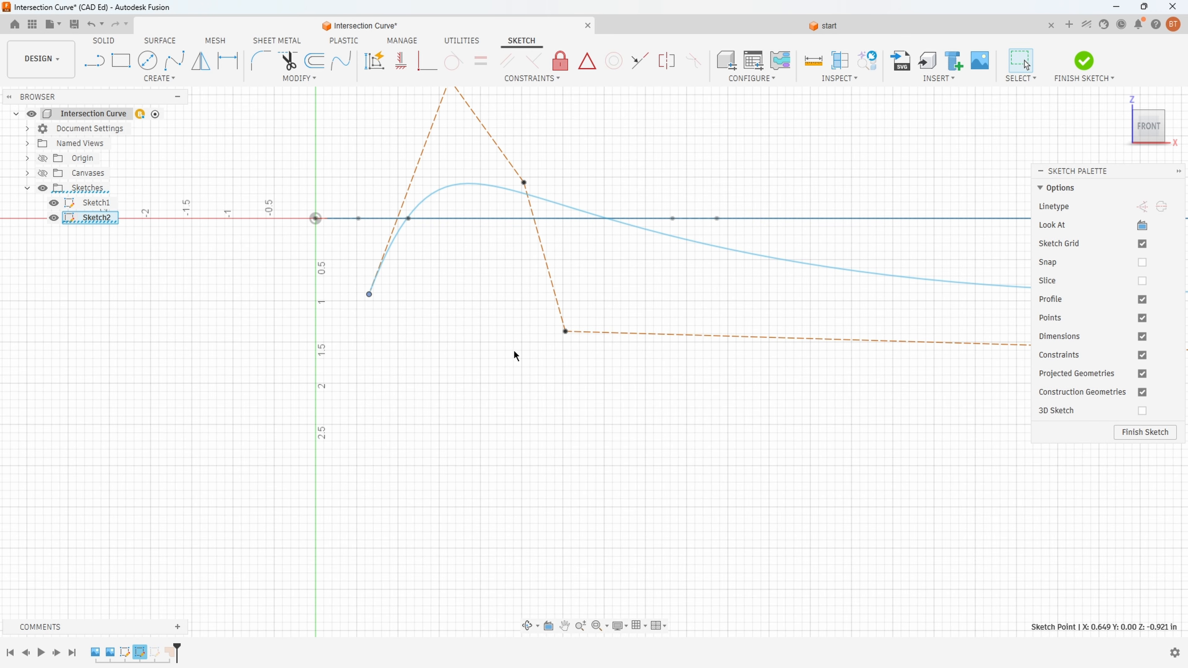
Move the side-profile spline's other endpoint inside the blade's wide tip, to about X 17.06, Z 1.29 in, and finish the sketch
{"action": "middle_click_drag", "start_coordinate": [522, 345], "coordinate": [517, 361], "text": "shift"}
{"action": "scroll", "coordinate": [517, 349], "scroll_direction": "down", "scroll_amount": 5}
{"action": "scroll", "coordinate": [424, 350], "scroll_direction": "up", "scroll_amount": 3}
{"action": "scroll", "coordinate": [449, 347], "scroll_direction": "up", "scroll_amount": 3}
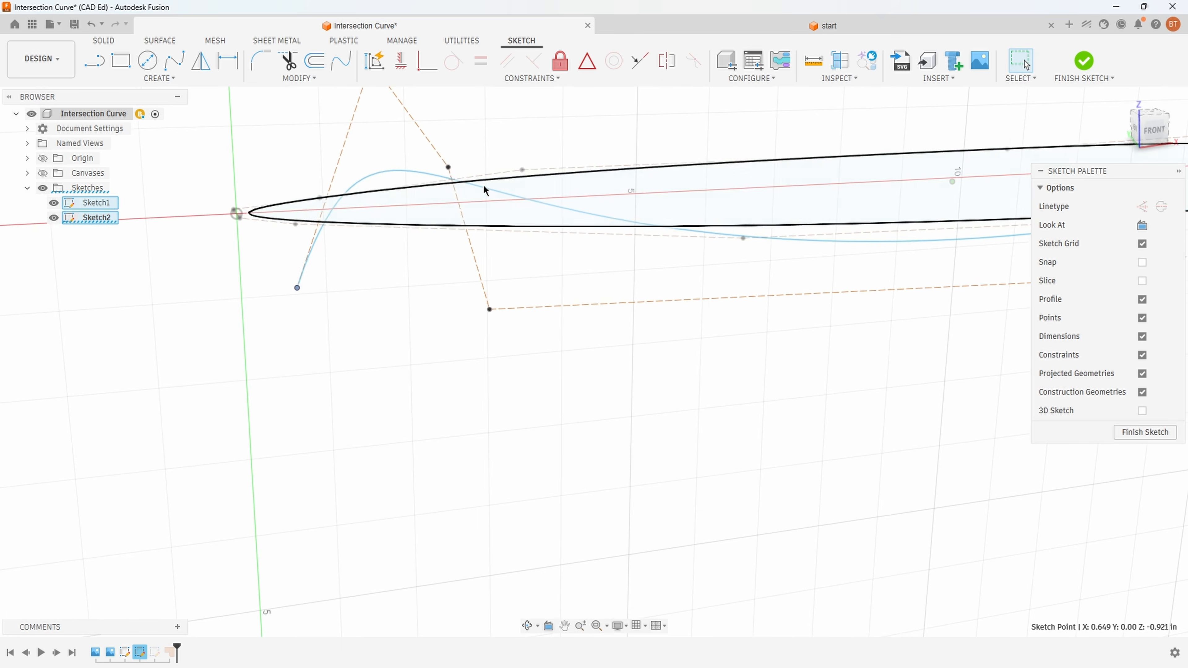
{"action": "scroll", "coordinate": [290, 276], "scroll_direction": "down", "scroll_amount": 1}
{"action": "middle_click_drag", "start_coordinate": [276, 225], "coordinate": [278, 240], "text": "shift"}
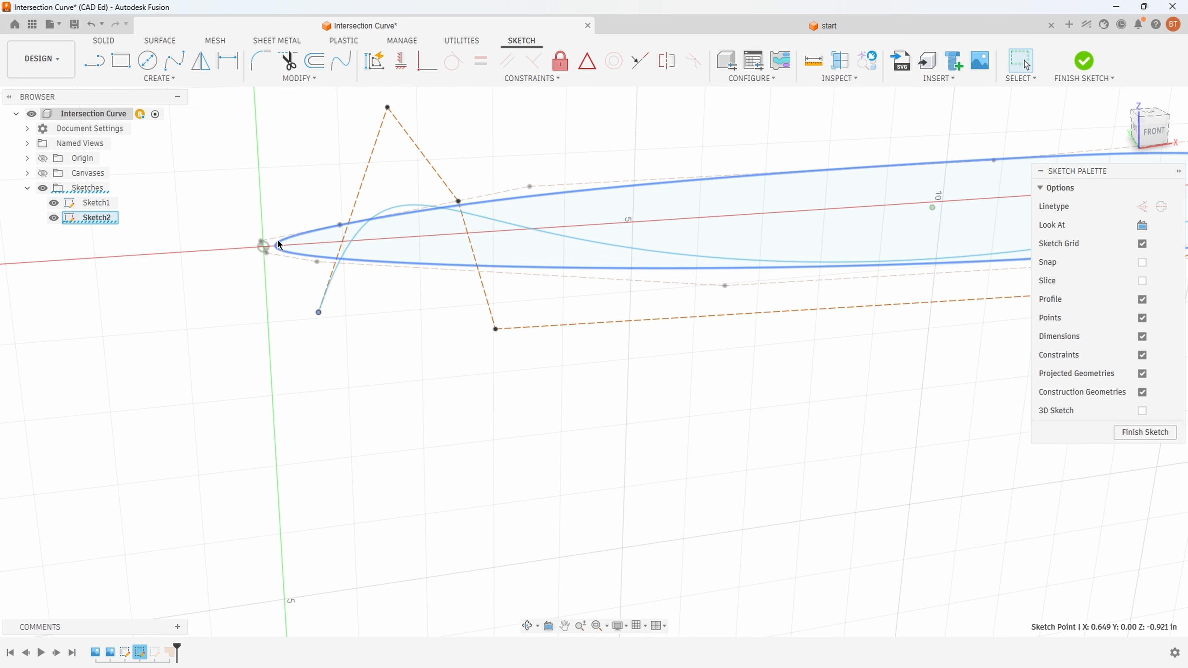
{"action": "scroll", "coordinate": [551, 323], "scroll_direction": "down", "scroll_amount": 2}
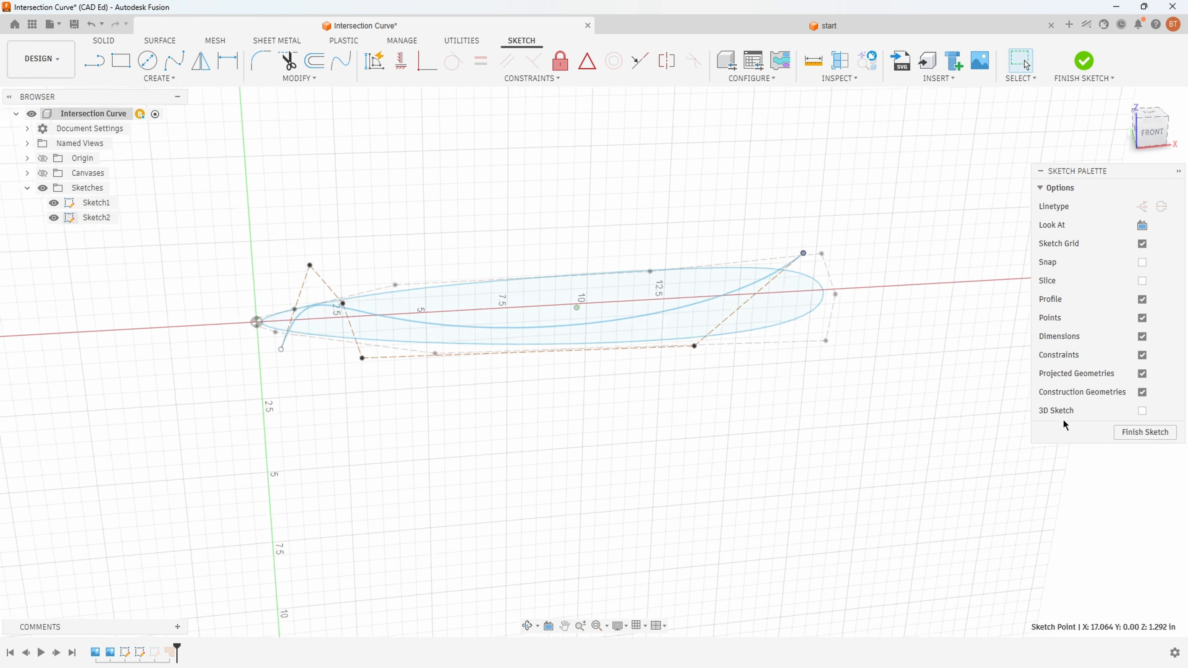
{"action": "left_click", "coordinate": [1144, 432]}
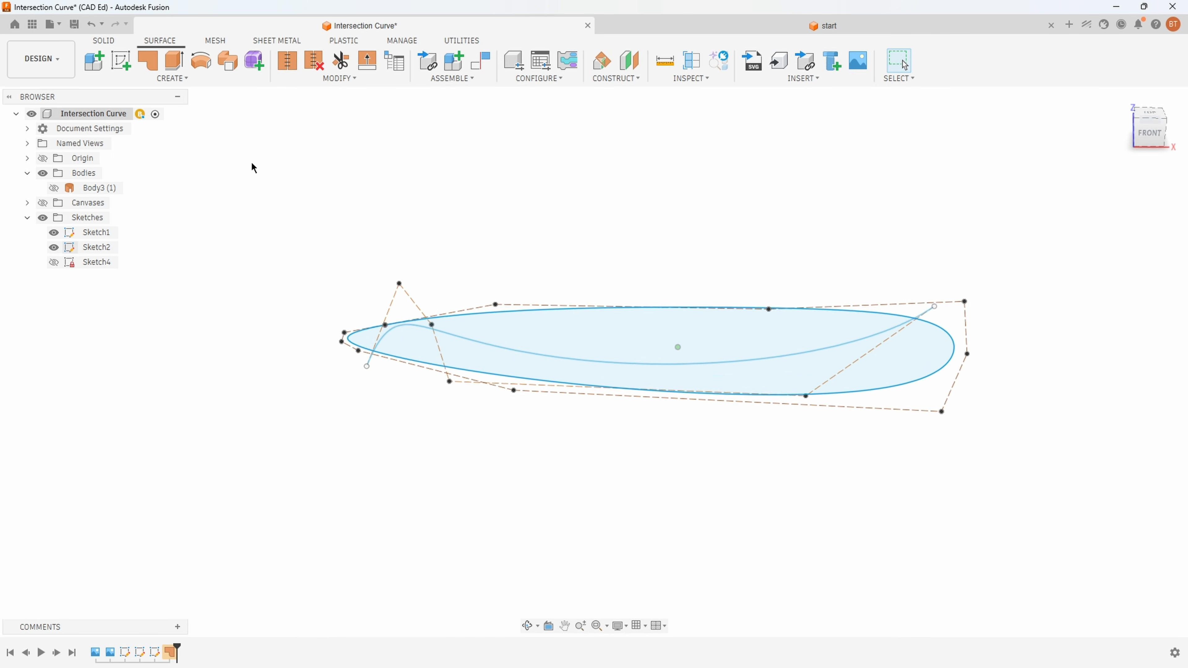
Create a new sketch on the front XZ origin plane with both source sketches in view
{"action": "left_click", "coordinate": [121, 63]}
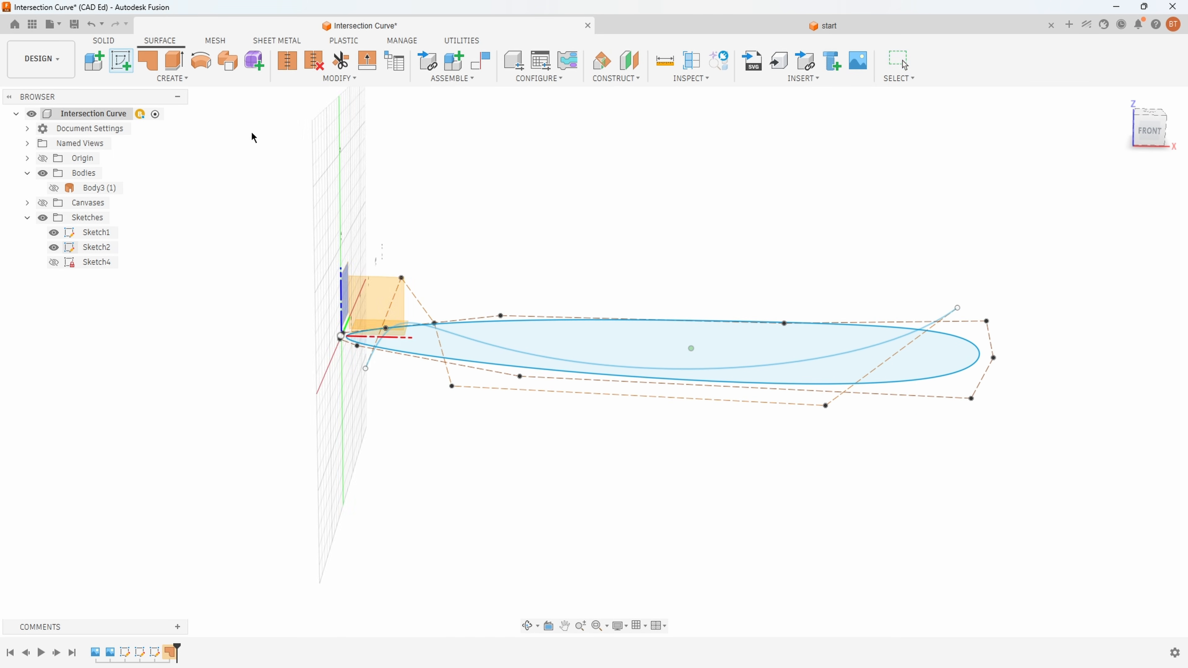
{"action": "left_click", "coordinate": [374, 306]}
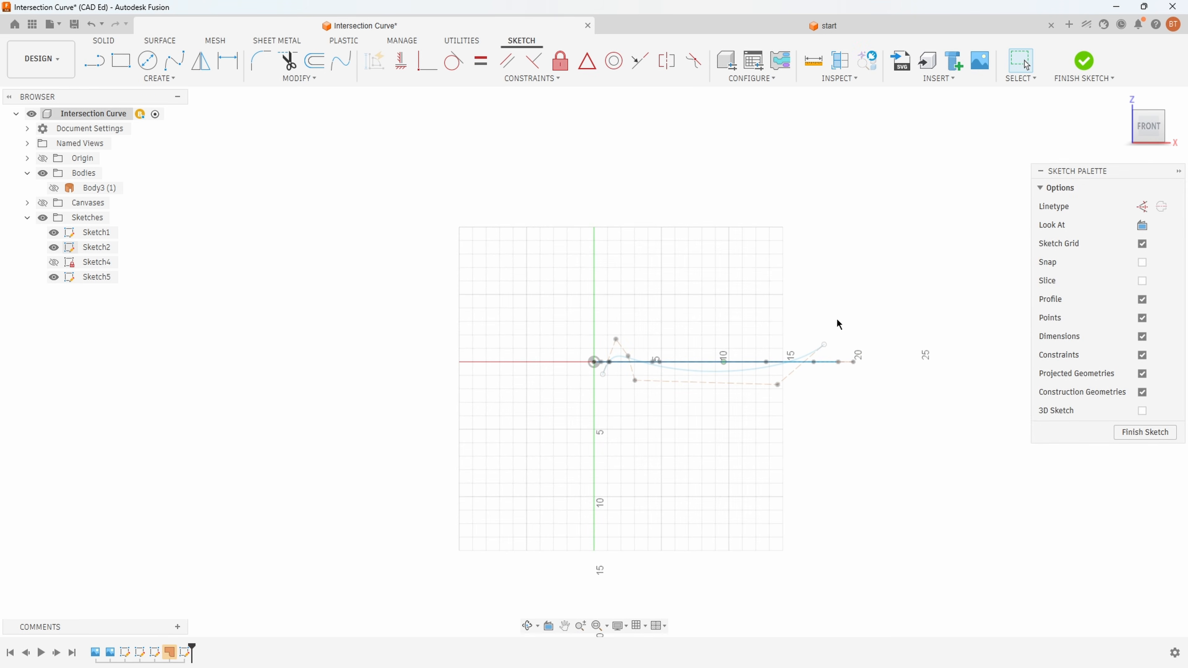
{"action": "mouse_move", "coordinate": [833, 320]}
{"action": "middle_mouse_down", "text": "shift"}
{"action": "mouse_move", "coordinate": [785, 294]}
{"action": "mouse_move", "coordinate": [764, 316]}
{"action": "middle_mouse_up", "text": "shift"}
{"action": "scroll", "coordinate": [666, 235], "scroll_direction": "up", "scroll_amount": 3}
{"action": "scroll", "coordinate": [535, 221], "scroll_direction": "up", "scroll_amount": 3}
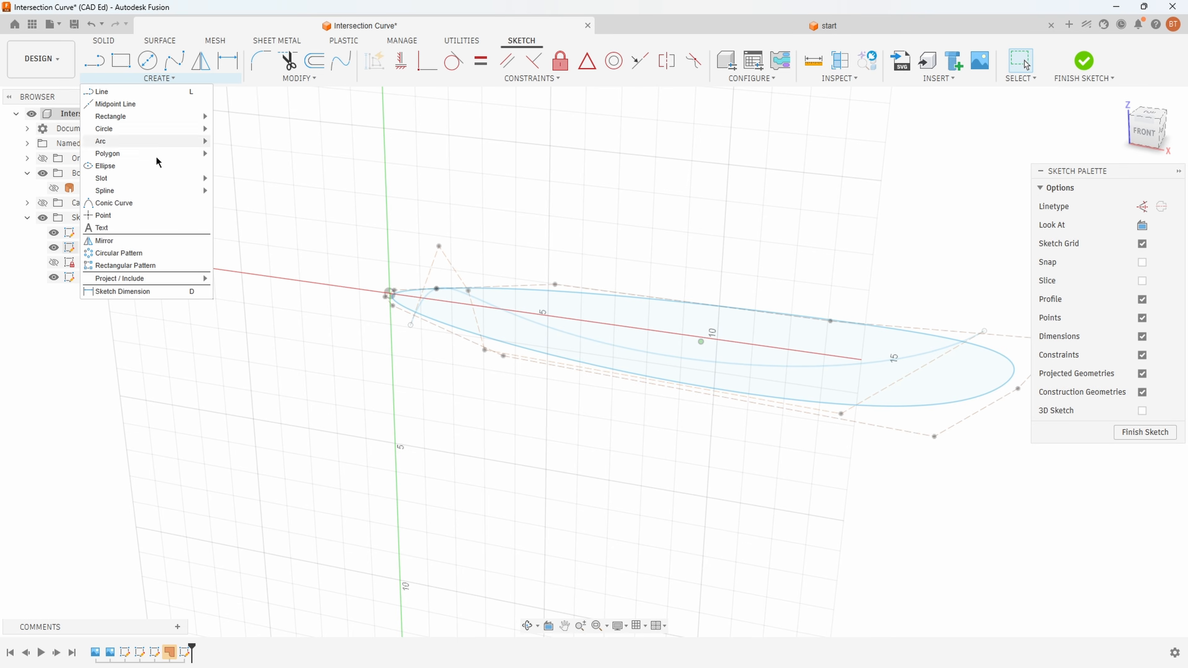
Try an intersection curve between the blade outline and the shortened side-profile spline, inspecting both ends of the preview
{"action": "mouse_move", "coordinate": [146, 279]}
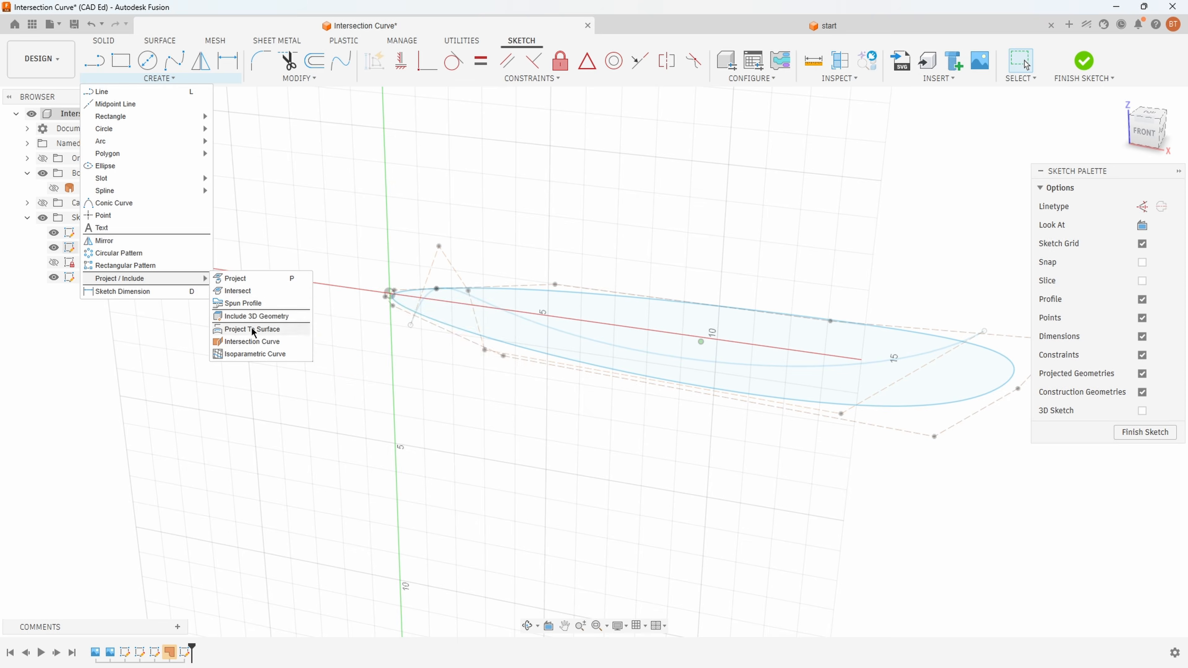
{"action": "left_click", "coordinate": [253, 341]}
{"action": "middle_click_drag", "start_coordinate": [442, 283], "coordinate": [518, 286], "text": "shift"}
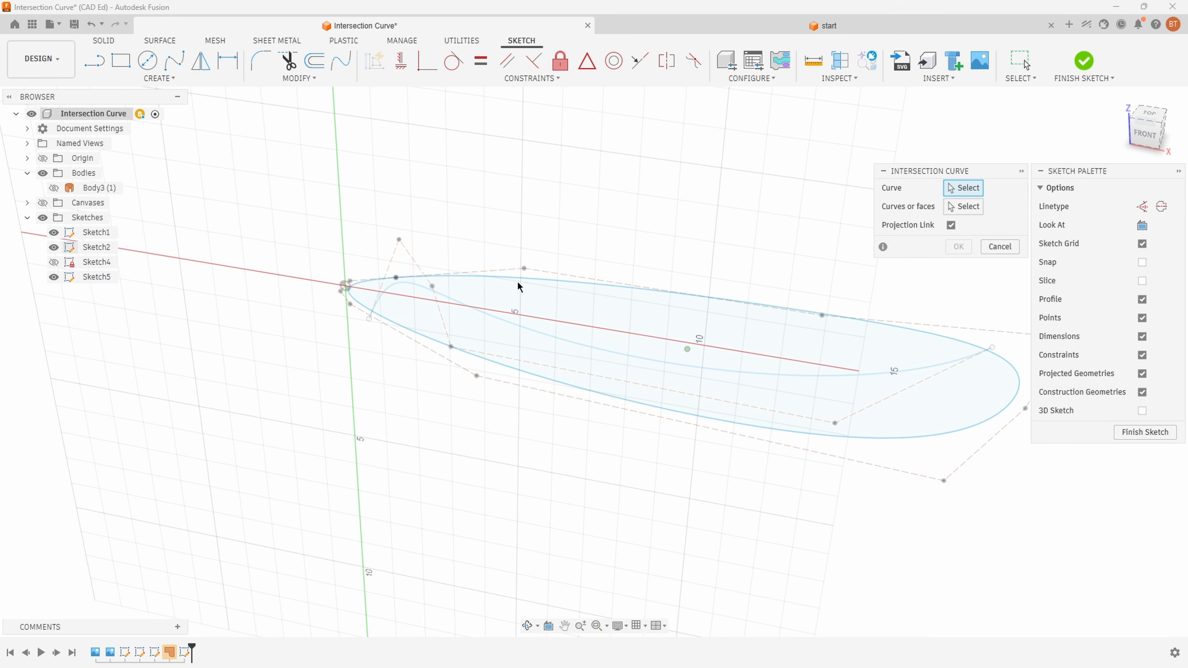
{"action": "left_click", "coordinate": [521, 281]}
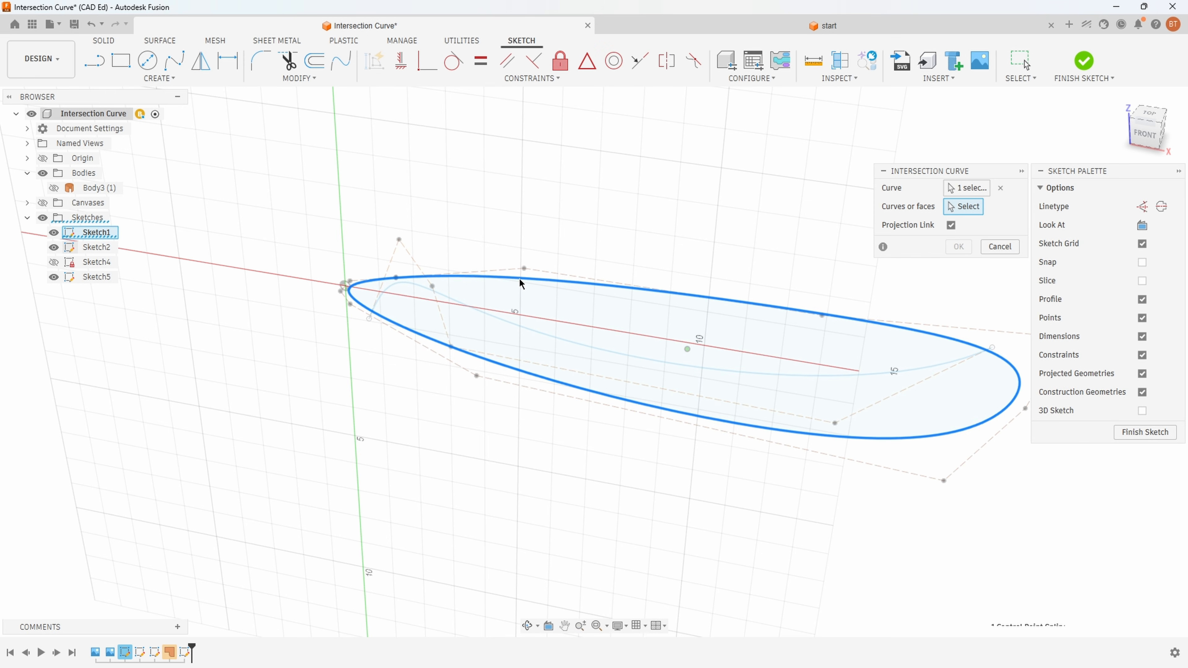
{"action": "left_click", "coordinate": [486, 316]}
{"action": "mouse_move", "coordinate": [498, 424]}
{"action": "middle_mouse_down", "text": "shift"}
{"action": "mouse_move", "coordinate": [469, 423]}
{"action": "mouse_move", "coordinate": [421, 463]}
{"action": "mouse_move", "coordinate": [387, 445]}
{"action": "mouse_move", "coordinate": [349, 399]}
{"action": "mouse_move", "coordinate": [365, 416]}
{"action": "mouse_move", "coordinate": [424, 260]}
{"action": "mouse_move", "coordinate": [469, 280]}
{"action": "middle_mouse_up", "text": "shift"}
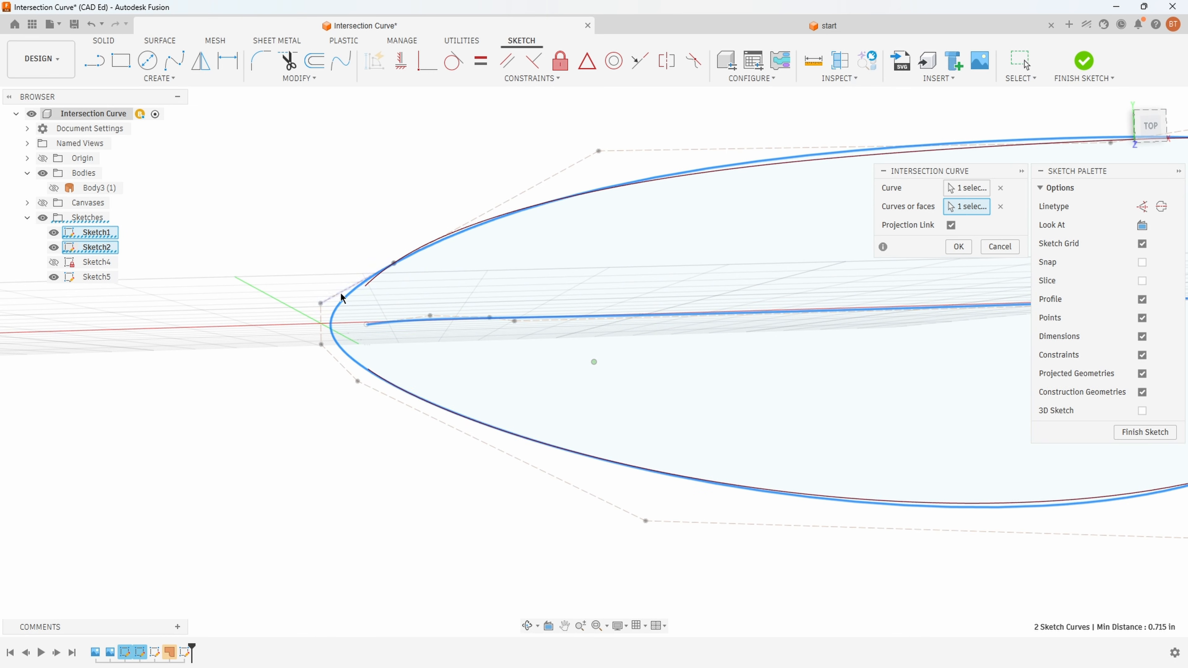
{"action": "mouse_move", "coordinate": [322, 341]}
{"action": "middle_mouse_down", "text": "shift"}
{"action": "mouse_move", "coordinate": [406, 371]}
{"action": "mouse_move", "coordinate": [640, 324]}
{"action": "mouse_move", "coordinate": [758, 262]}
{"action": "middle_mouse_up", "text": "shift"}
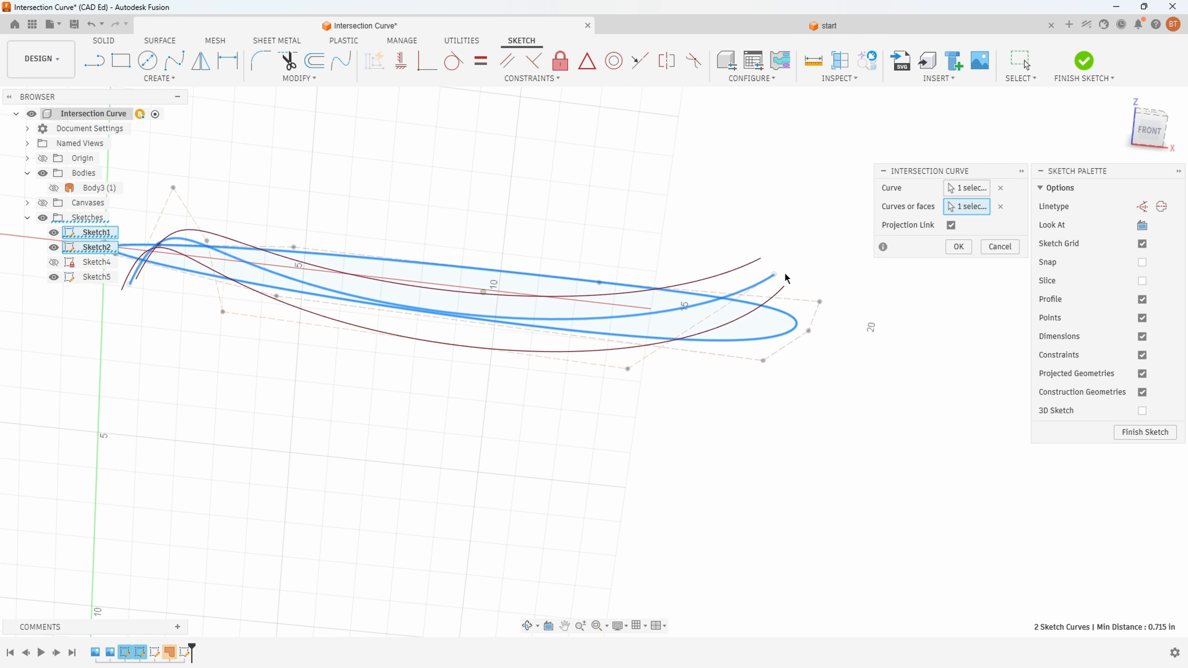
{"action": "middle_click_drag", "start_coordinate": [748, 259], "coordinate": [776, 264], "text": "shift"}
{"action": "mouse_move", "coordinate": [708, 303]}
{"action": "middle_mouse_down", "text": "shift"}
{"action": "mouse_move", "coordinate": [498, 337]}
{"action": "mouse_move", "coordinate": [368, 255]}
{"action": "mouse_move", "coordinate": [816, 266]}
{"action": "mouse_move", "coordinate": [673, 341]}
{"action": "middle_mouse_up", "text": "shift"}
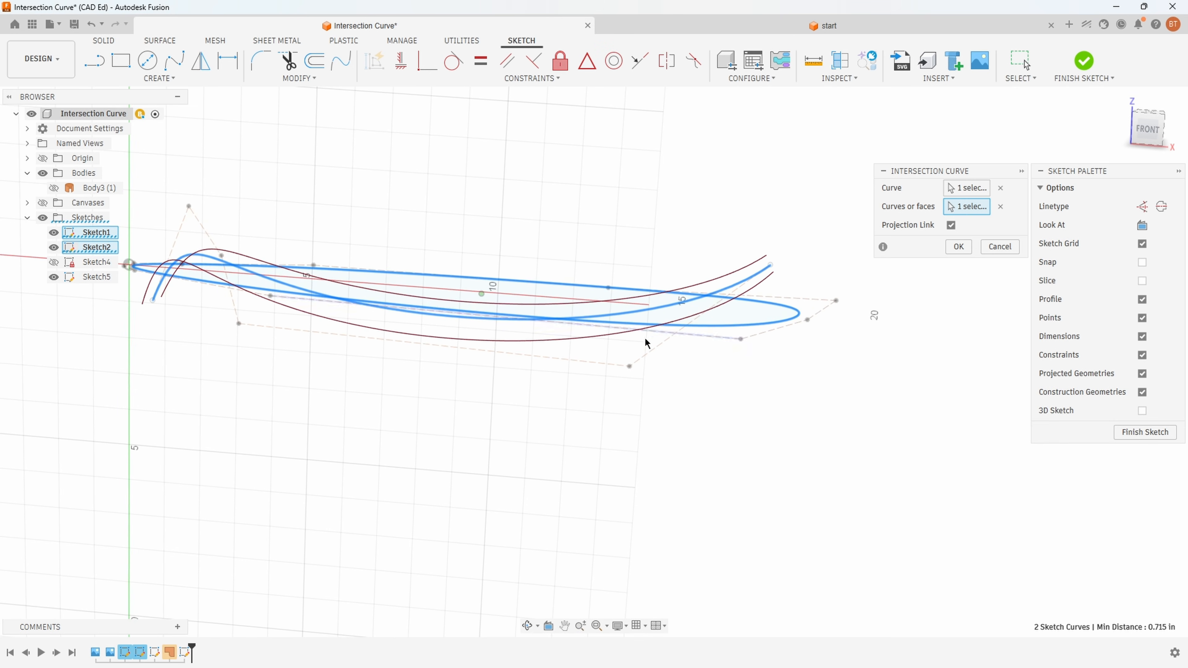
{"action": "mouse_move", "coordinate": [856, 242]}
{"action": "middle_mouse_down", "text": "shift"}
{"action": "mouse_move", "coordinate": [755, 313]}
{"action": "mouse_move", "coordinate": [776, 307]}
{"action": "mouse_move", "coordinate": [440, 207]}
{"action": "middle_mouse_up", "text": "shift"}
{"action": "mouse_move", "coordinate": [152, 309]}
{"action": "middle_mouse_down", "text": "shift"}
{"action": "mouse_move", "coordinate": [417, 321]}
{"action": "mouse_move", "coordinate": [604, 313]}
{"action": "mouse_move", "coordinate": [860, 342]}
{"action": "mouse_move", "coordinate": [1003, 253]}
{"action": "middle_mouse_up", "text": "shift"}
{"action": "left_click", "coordinate": [1006, 249]}
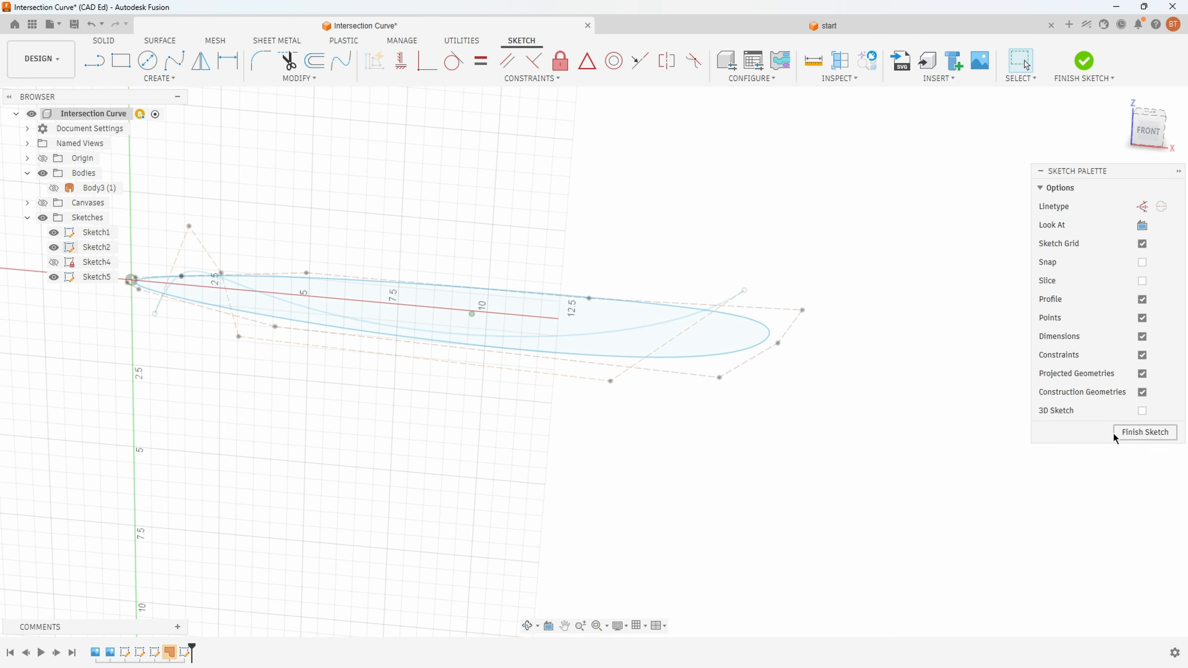
Finish the empty sketch and switch to the start document containing the two paddle photo canvases
{"action": "left_click", "coordinate": [1137, 432]}
{"action": "left_click", "coordinate": [820, 29]}
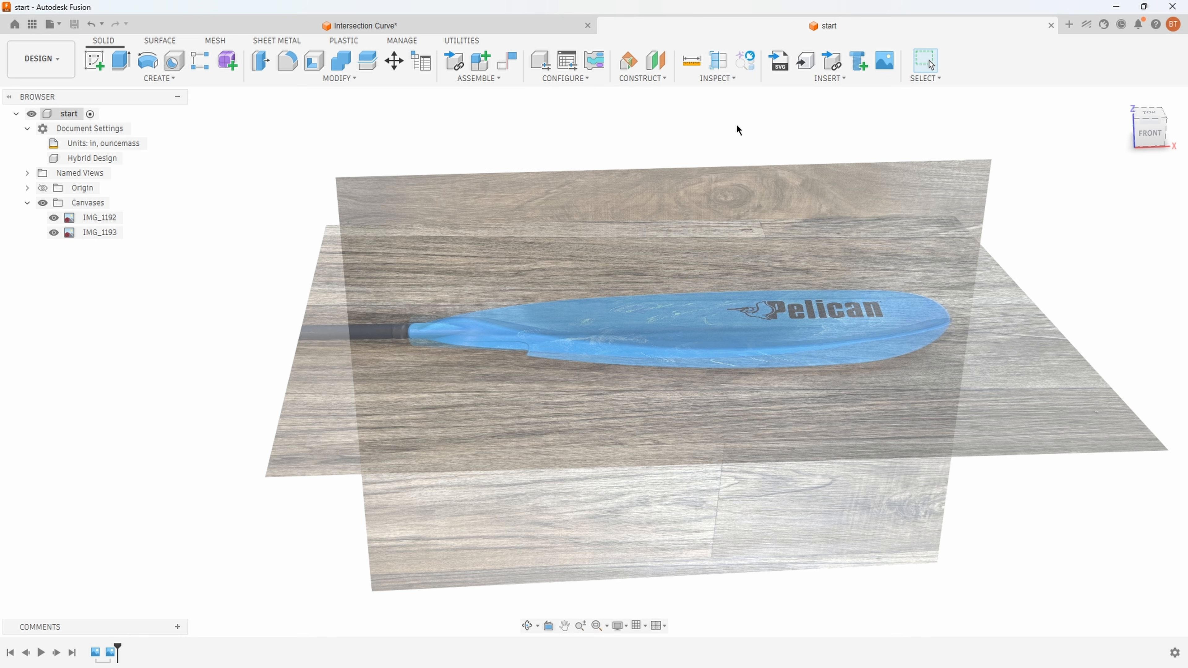
{"action": "middle_click_drag", "start_coordinate": [603, 123], "coordinate": [514, 131], "text": "shift"}
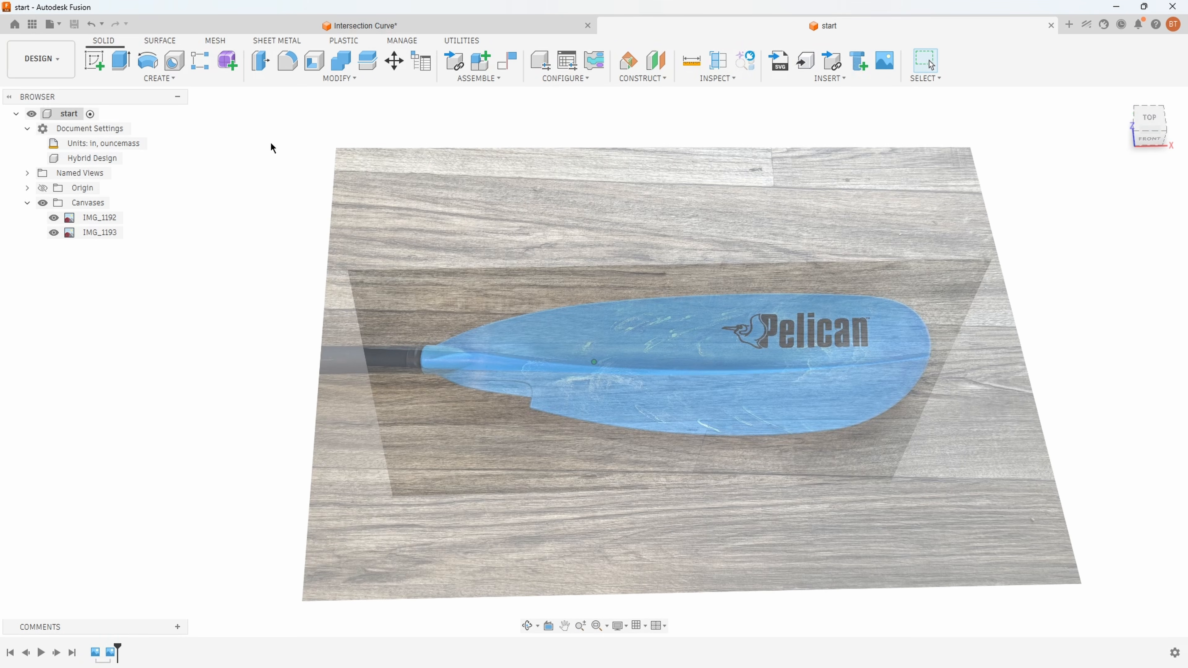
Create a new sketch on the top XY plane over the top-view photo of the blade
{"action": "left_click", "coordinate": [95, 62]}
{"action": "left_click", "coordinate": [715, 339]}
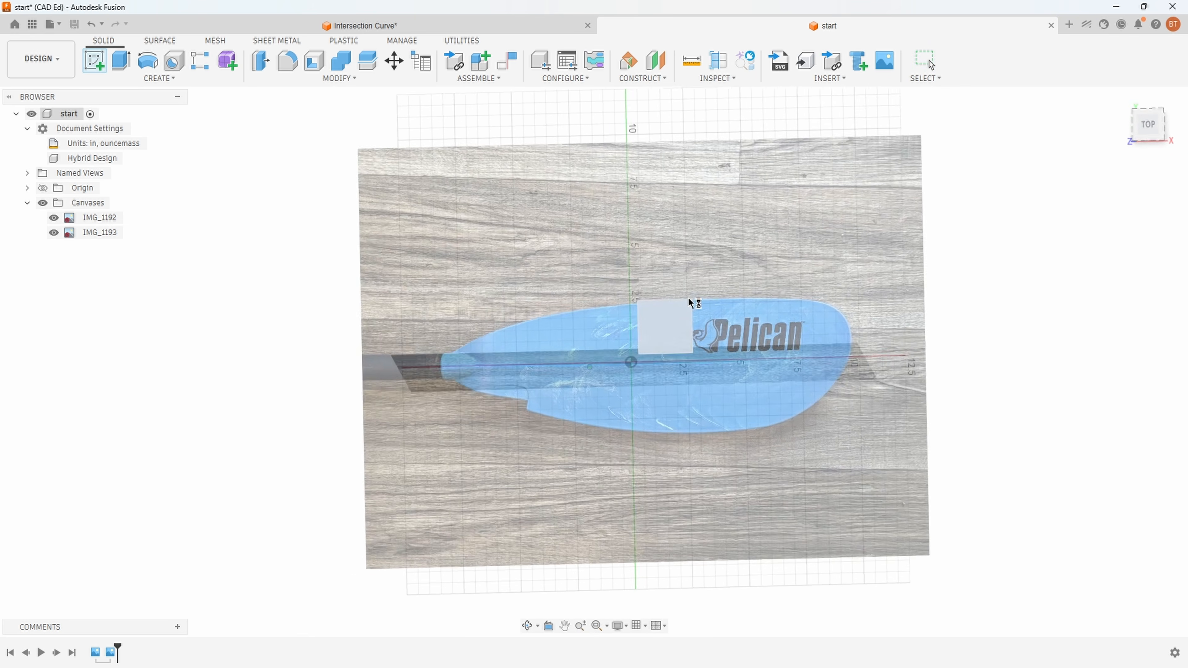
{"action": "scroll", "coordinate": [640, 296], "scroll_direction": "up", "scroll_amount": 3}
{"action": "middle_click_drag", "start_coordinate": [549, 257], "coordinate": [549, 186]}
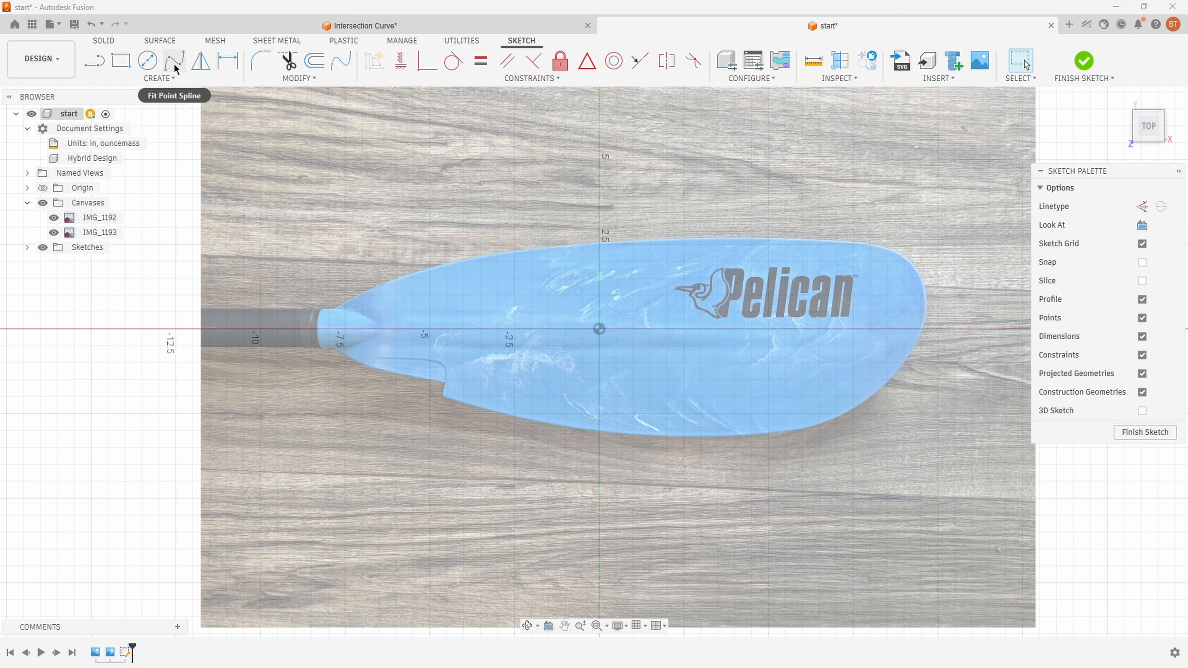
Trace the blade's edge with a fit point spline from the handle joint along the upper edge, around the wide tip and onto the lower edge
{"action": "left_click", "coordinate": [174, 63]}
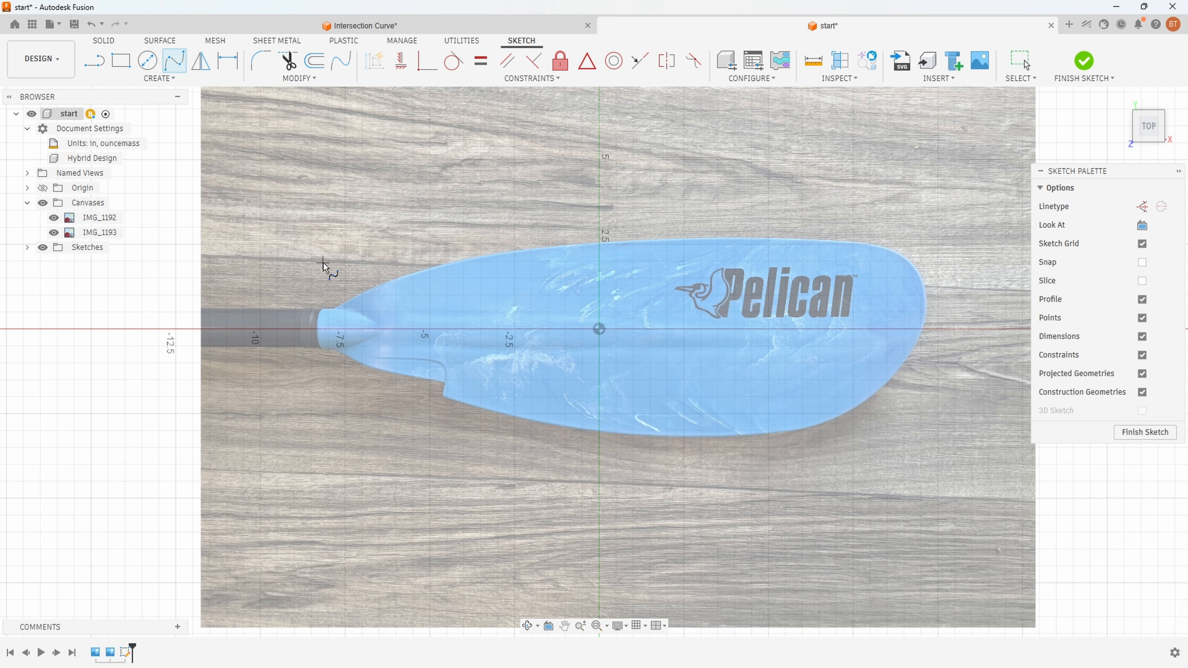
{"action": "left_click", "coordinate": [332, 309]}
{"action": "left_click", "coordinate": [391, 282]}
{"action": "left_click", "coordinate": [501, 254]}
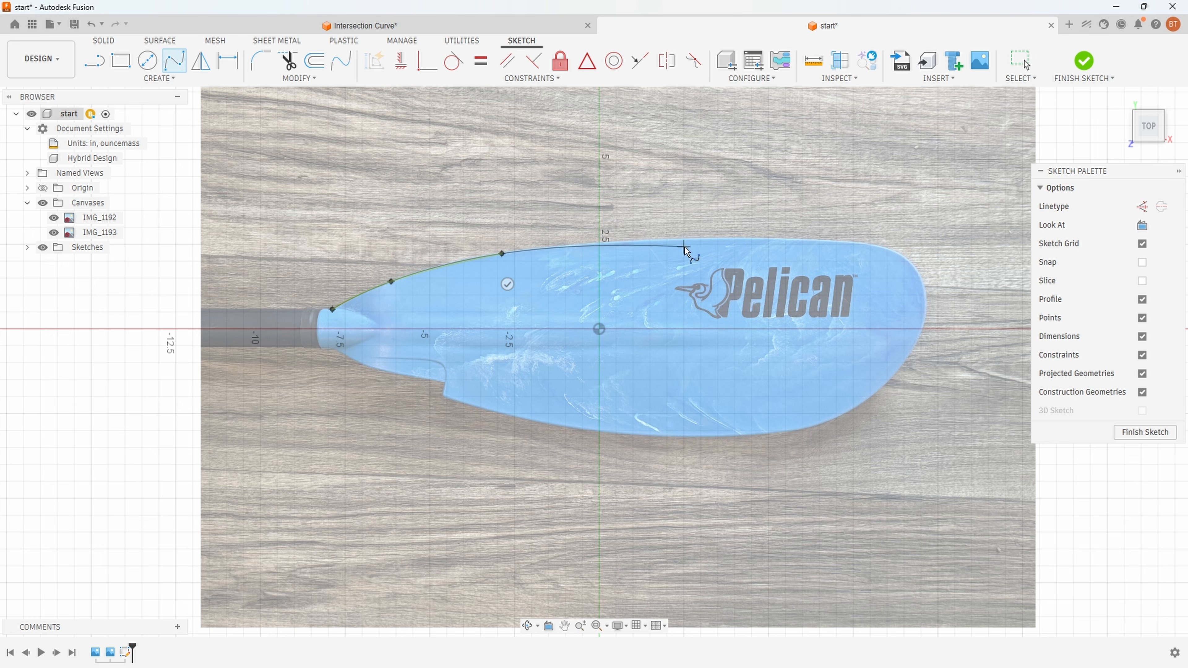
{"action": "left_click", "coordinate": [725, 237]}
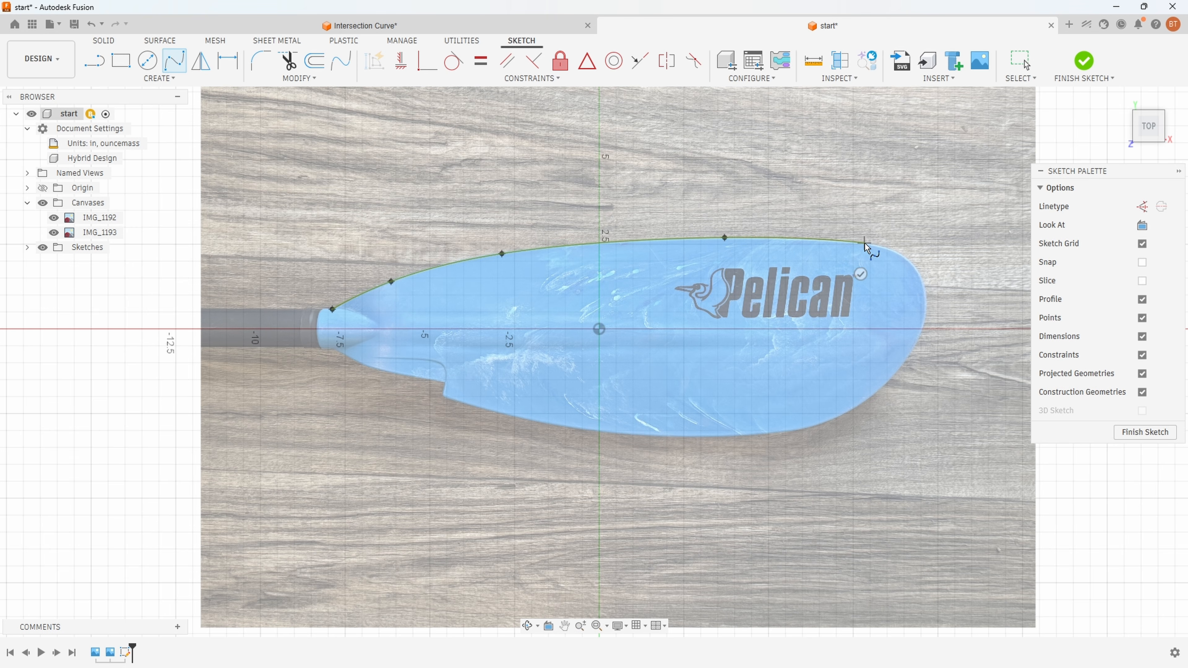
{"action": "left_click", "coordinate": [910, 261]}
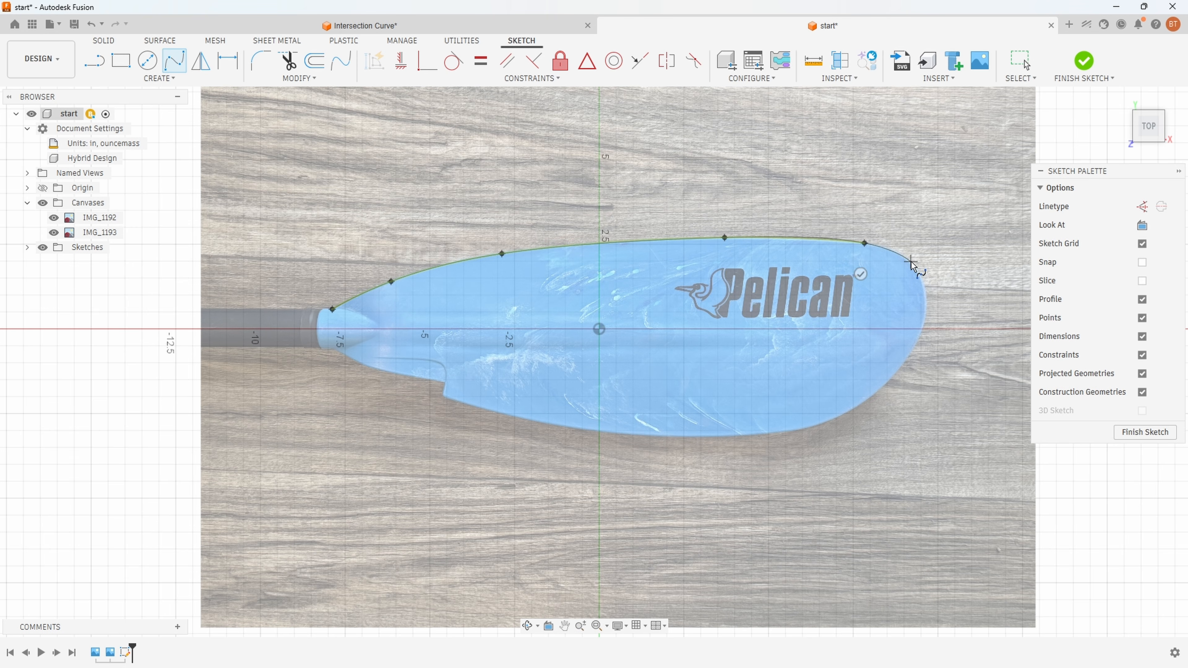
{"action": "left_click", "coordinate": [924, 318]}
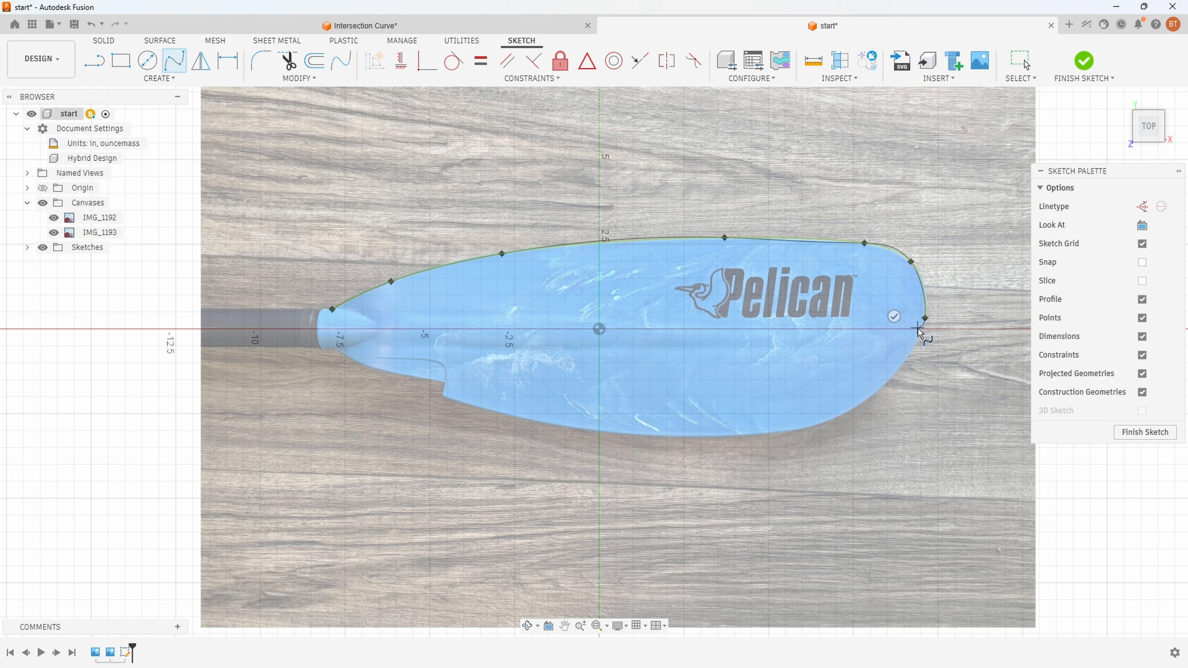
{"action": "left_click", "coordinate": [854, 409]}
{"action": "left_click", "coordinate": [679, 435]}
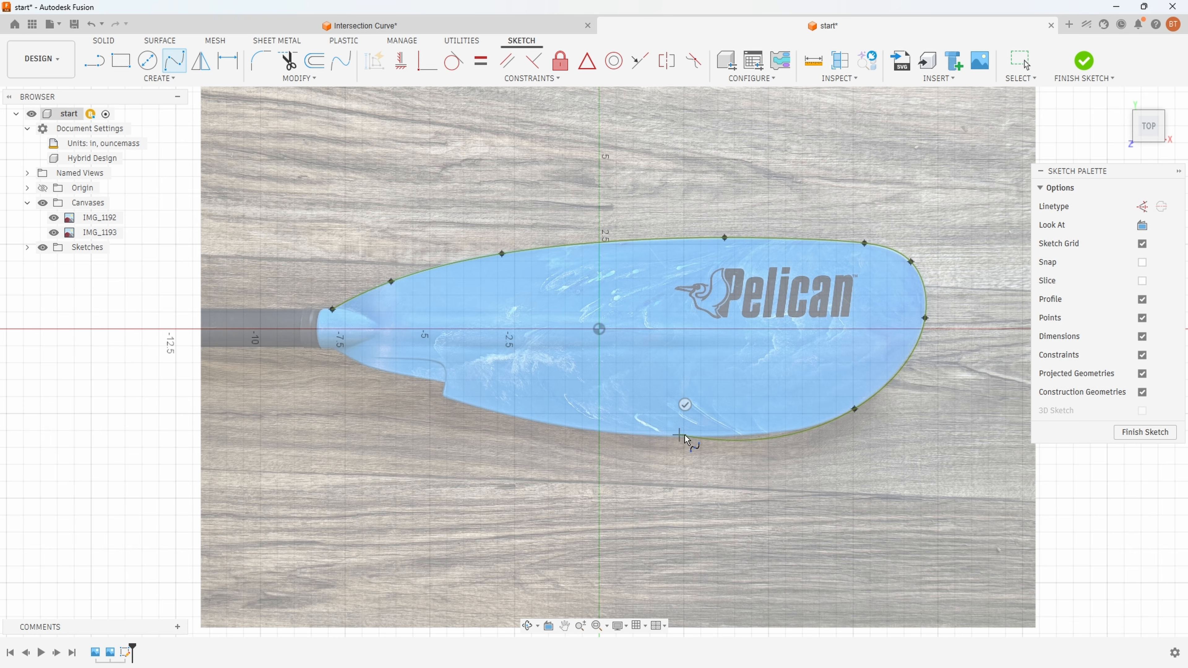
{"action": "left_click", "coordinate": [685, 406]}
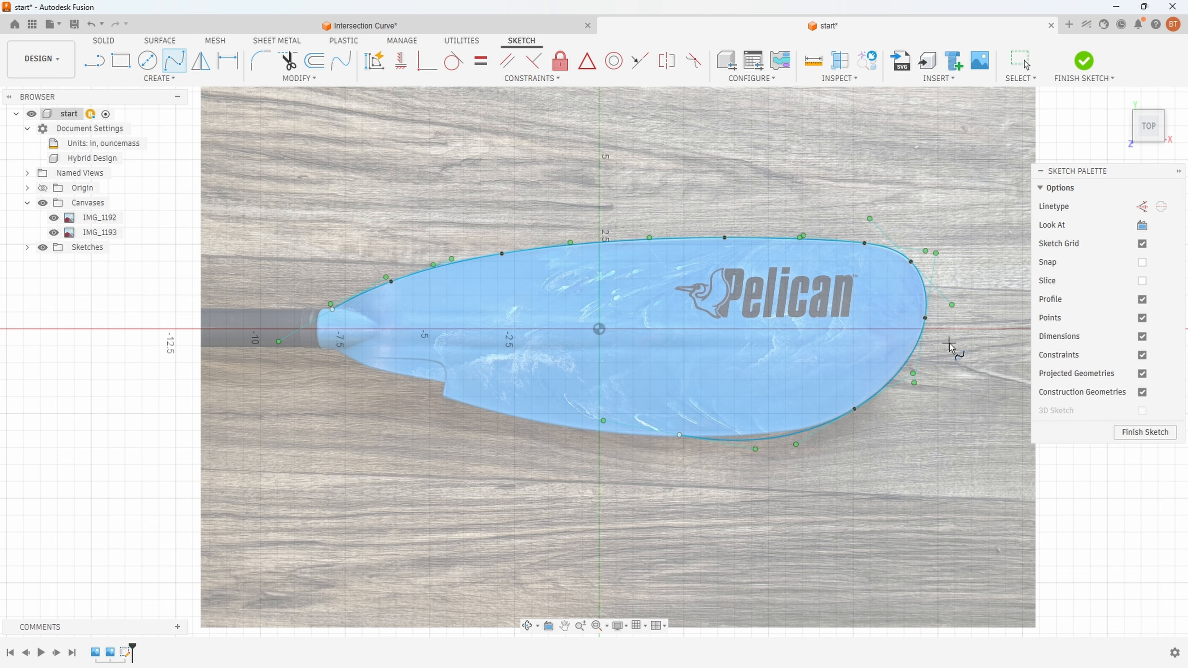
{"action": "key", "text": "Escape"}
Try reshaping the spline by moving two fit points at the blade's tip, ending near X 9.45, Y -0.21 and X 9.43, Y 1.62 in
{"action": "scroll", "coordinate": [940, 339], "scroll_direction": "up", "scroll_amount": 4}
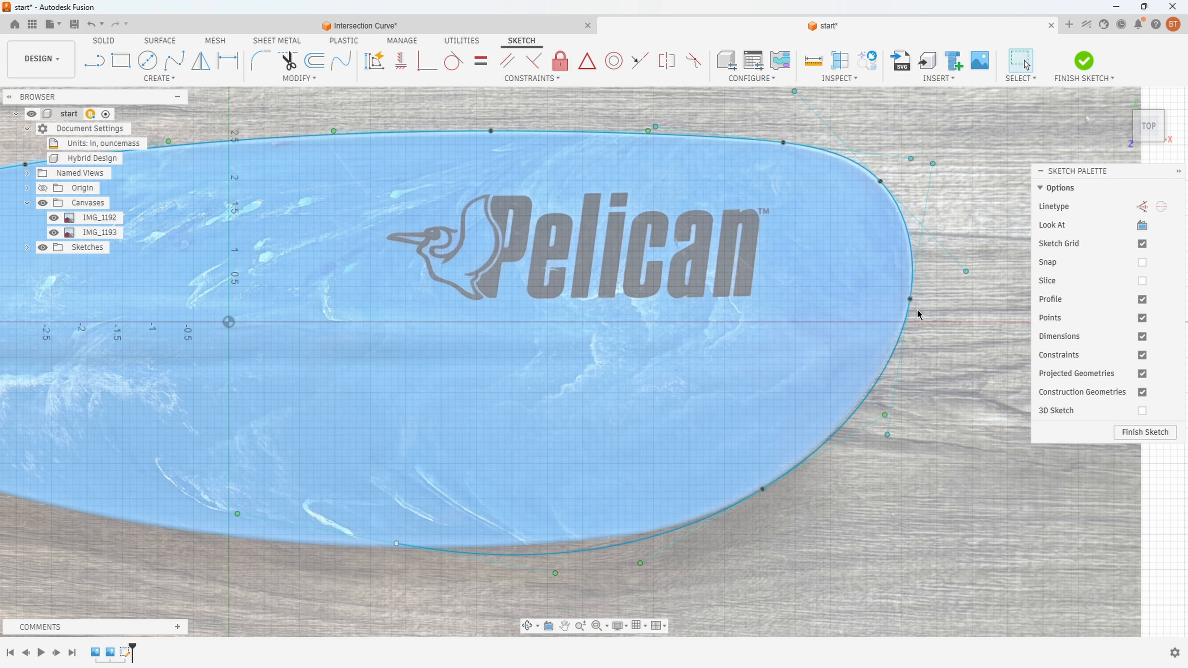
{"action": "left_click_drag", "start_coordinate": [910, 299], "coordinate": [899, 312]}
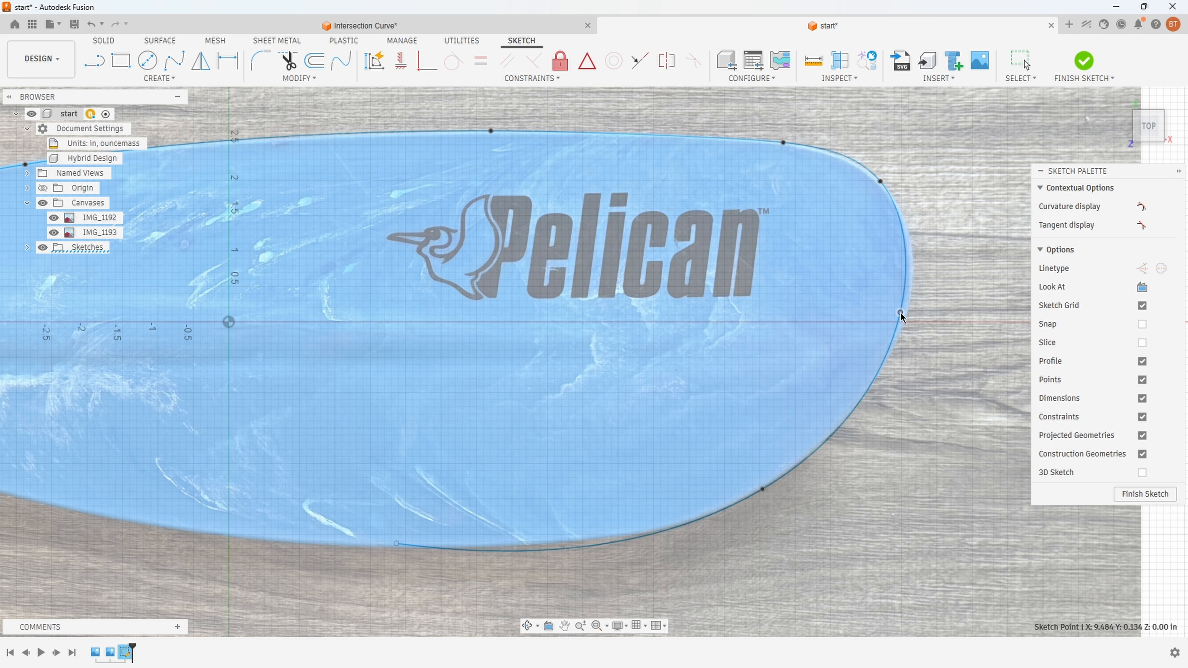
{"action": "left_click_drag", "start_coordinate": [880, 182], "coordinate": [928, 223]}
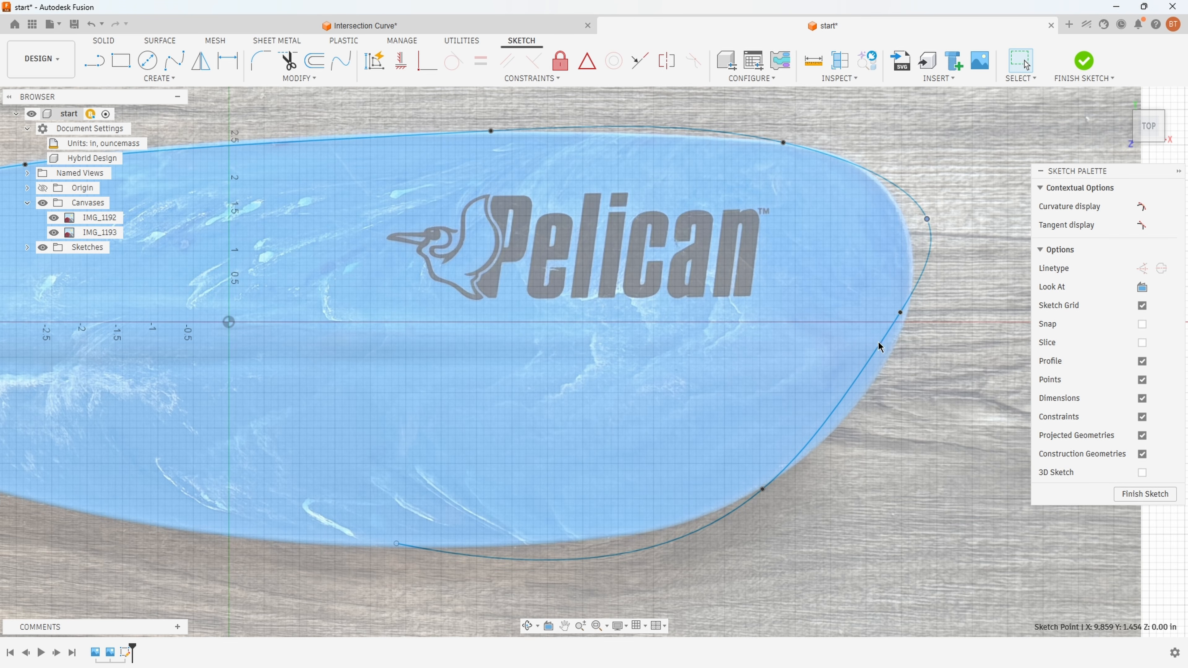
{"action": "left_click_drag", "start_coordinate": [897, 317], "coordinate": [863, 302]}
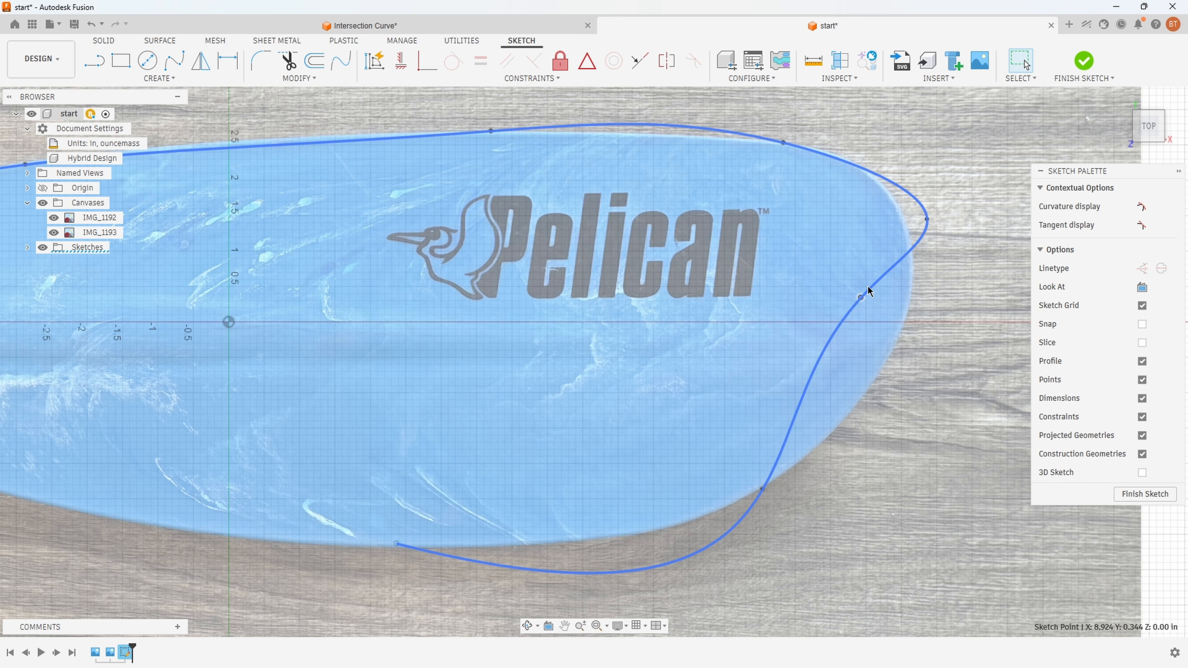
{"action": "left_click_drag", "start_coordinate": [862, 300], "coordinate": [898, 341]}
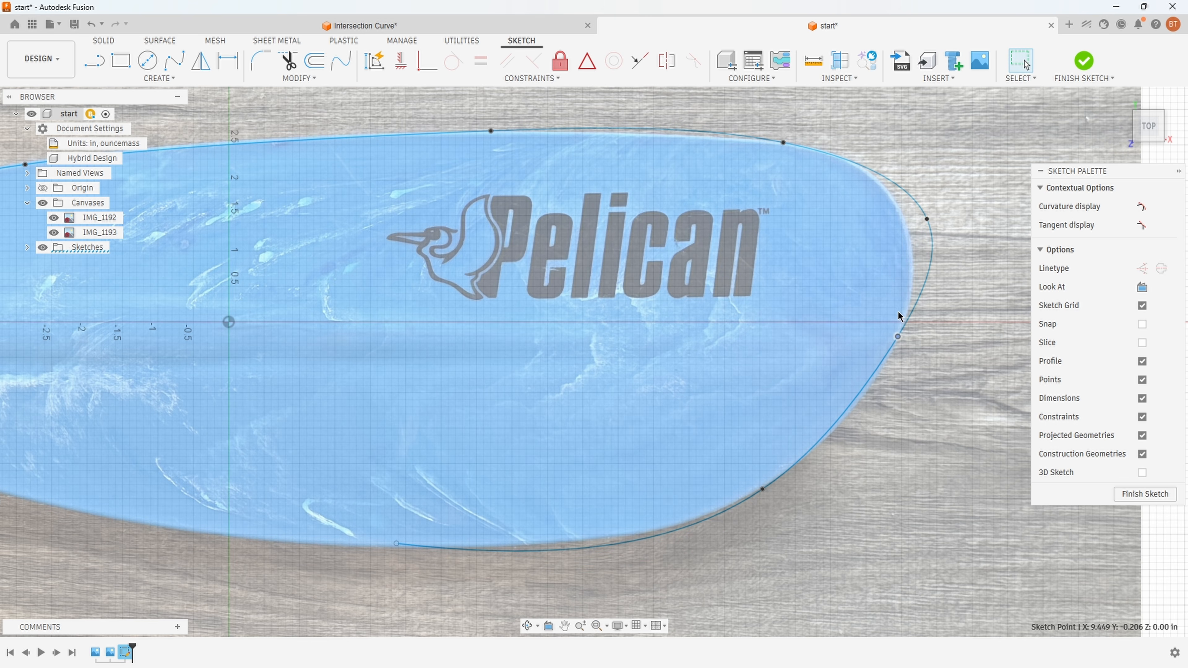
{"action": "left_click_drag", "start_coordinate": [926, 218], "coordinate": [897, 210]}
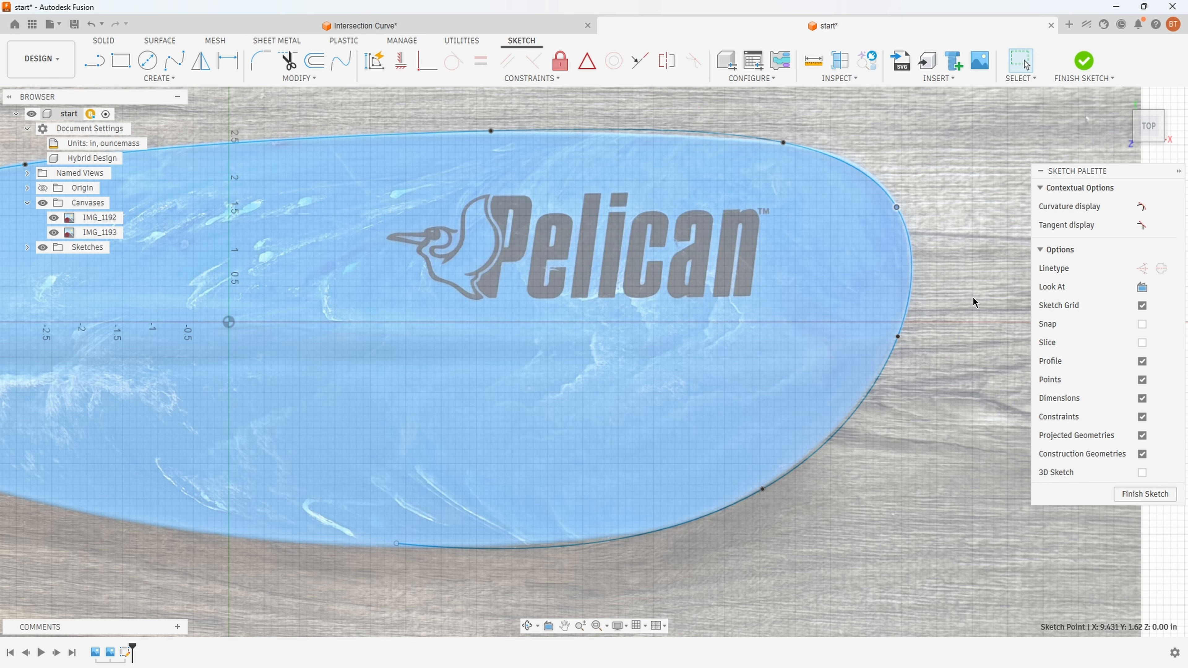
Undo the fit point moves and the fit point spline, leaving the sketch empty
{"action": "key", "text": "ctrl+z"}
{"action": "key", "text": "ctrl+z"}
{"action": "key", "text": "ctrl+z"}
{"action": "key", "text": "ctrl+z"}
{"action": "key", "text": "ctrl+z"}
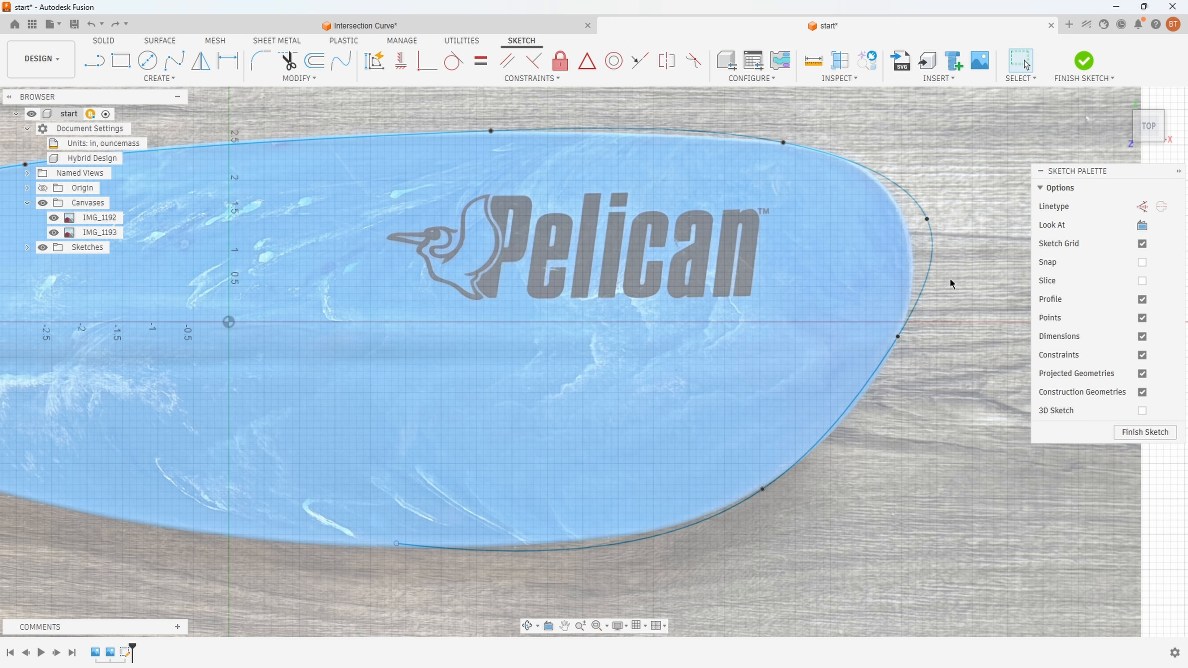
Start a control point spline at the handle joint and run its control points outside the blade's upper edge and around the wide tip
{"action": "scroll", "coordinate": [914, 302], "scroll_direction": "down", "scroll_amount": 6}
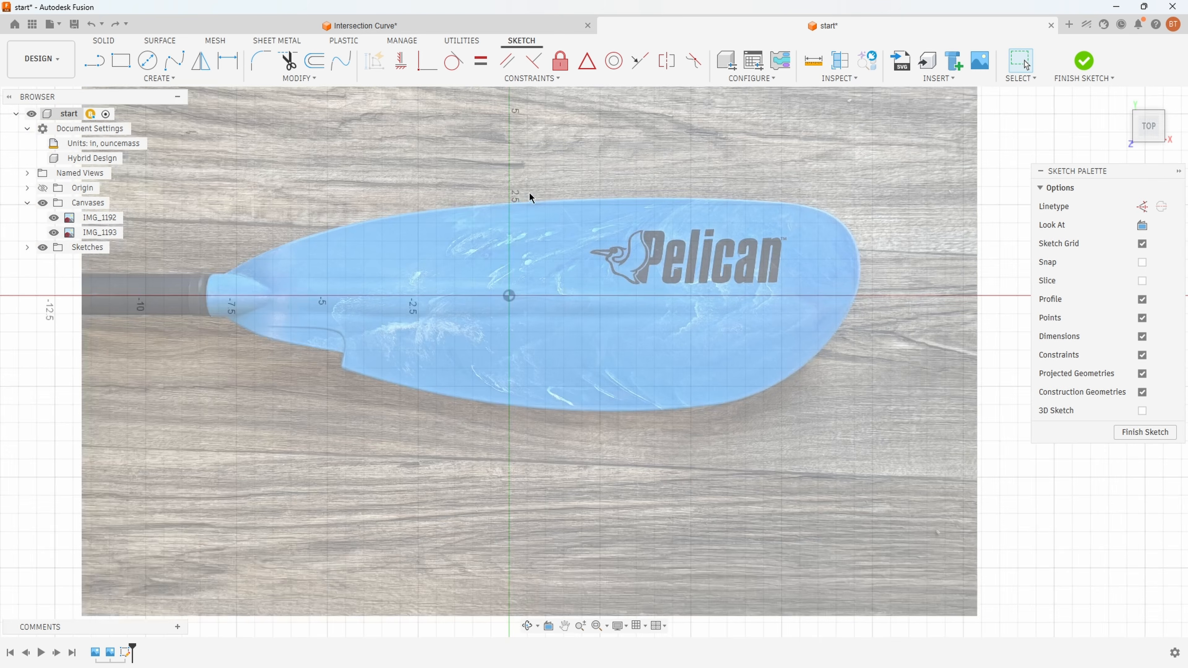
{"action": "mouse_move", "coordinate": [530, 193]}
{"action": "middle_mouse_down"}
{"action": "mouse_move", "coordinate": [589, 215]}
{"action": "mouse_move", "coordinate": [595, 230]}
{"action": "middle_mouse_up"}
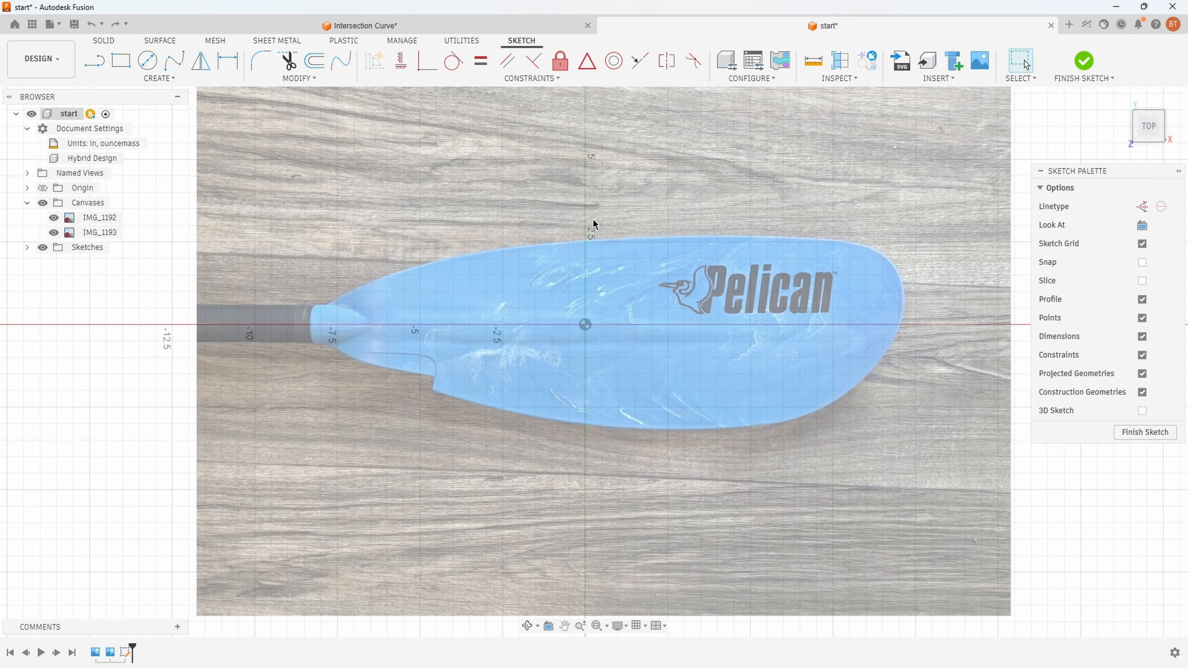
{"action": "scroll", "coordinate": [590, 215], "scroll_direction": "up", "scroll_amount": 2}
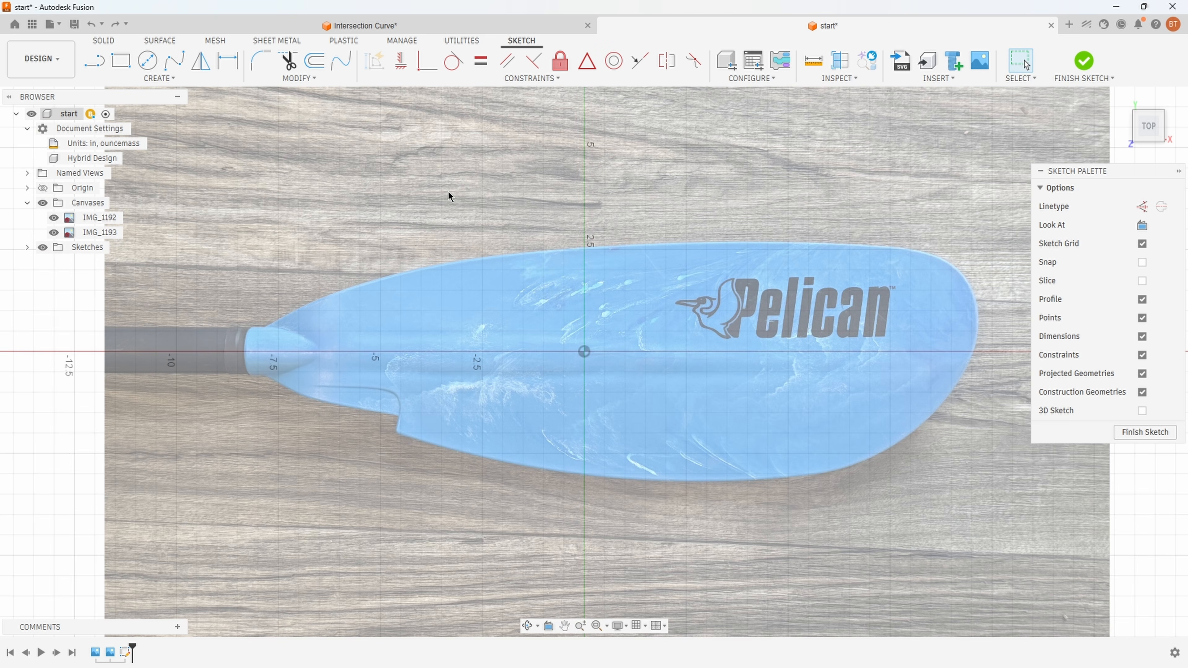
{"action": "left_click", "coordinate": [166, 83]}
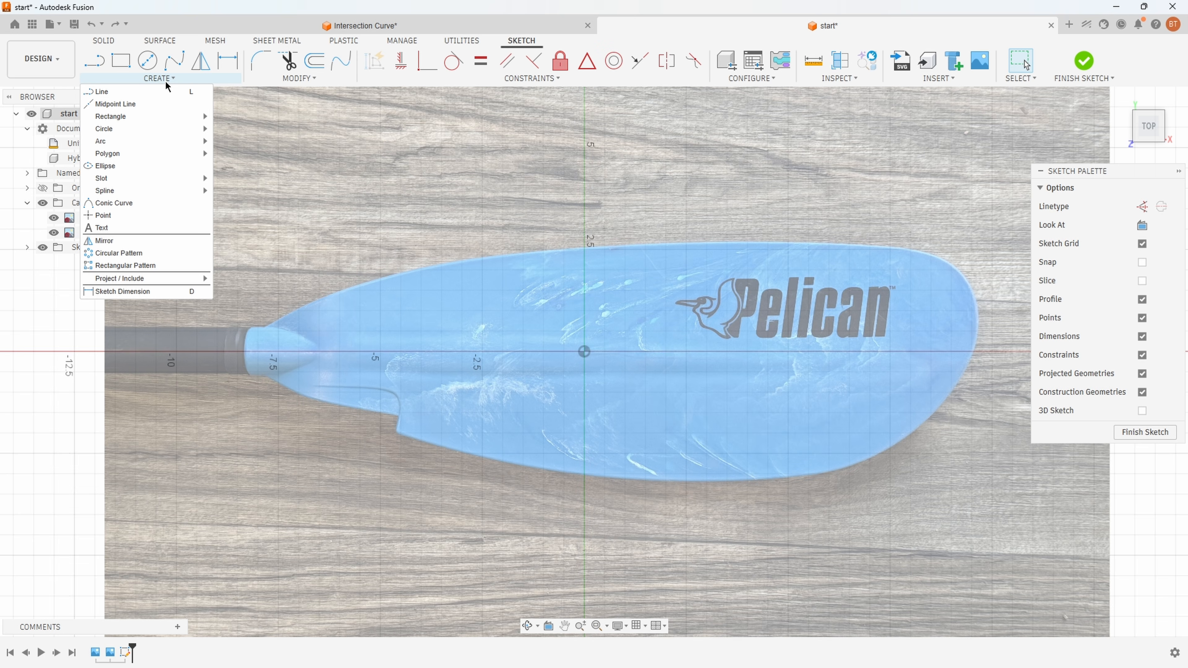
{"action": "mouse_move", "coordinate": [136, 190]}
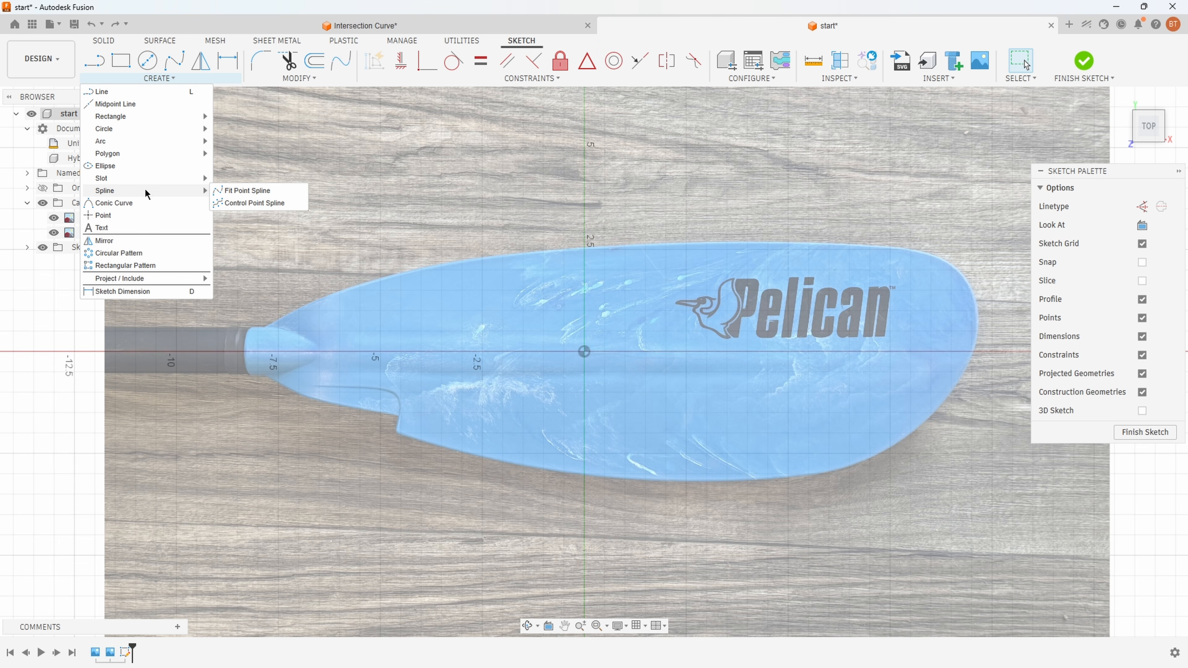
{"action": "left_click", "coordinate": [237, 203]}
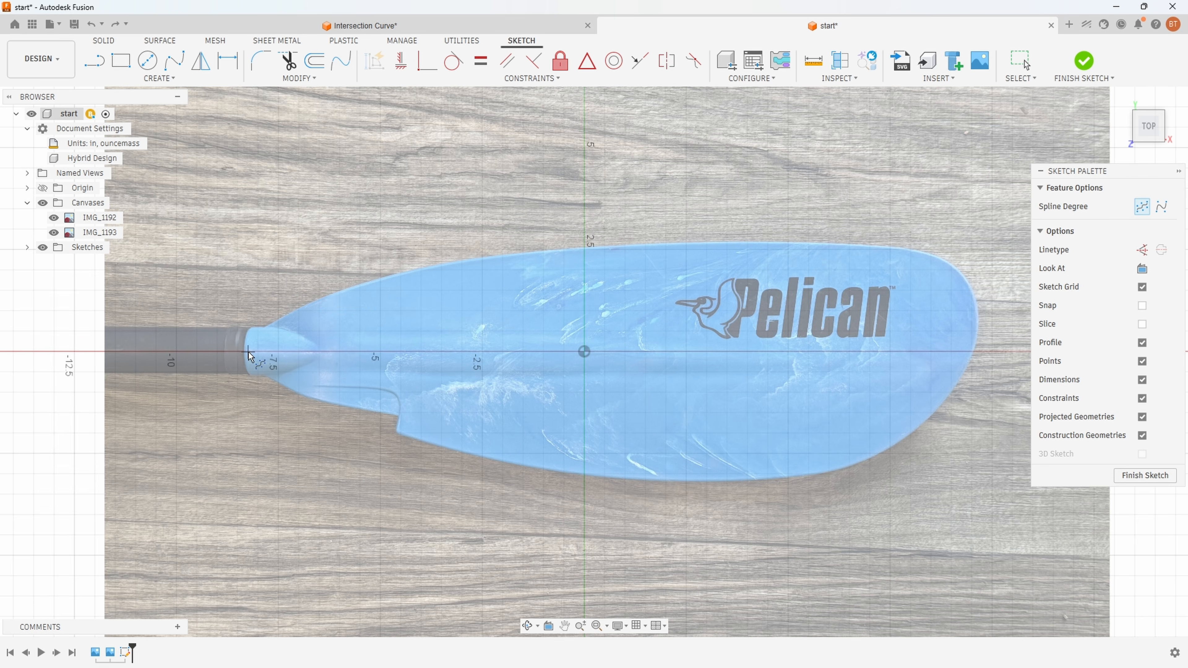
{"action": "left_click", "coordinate": [320, 265]}
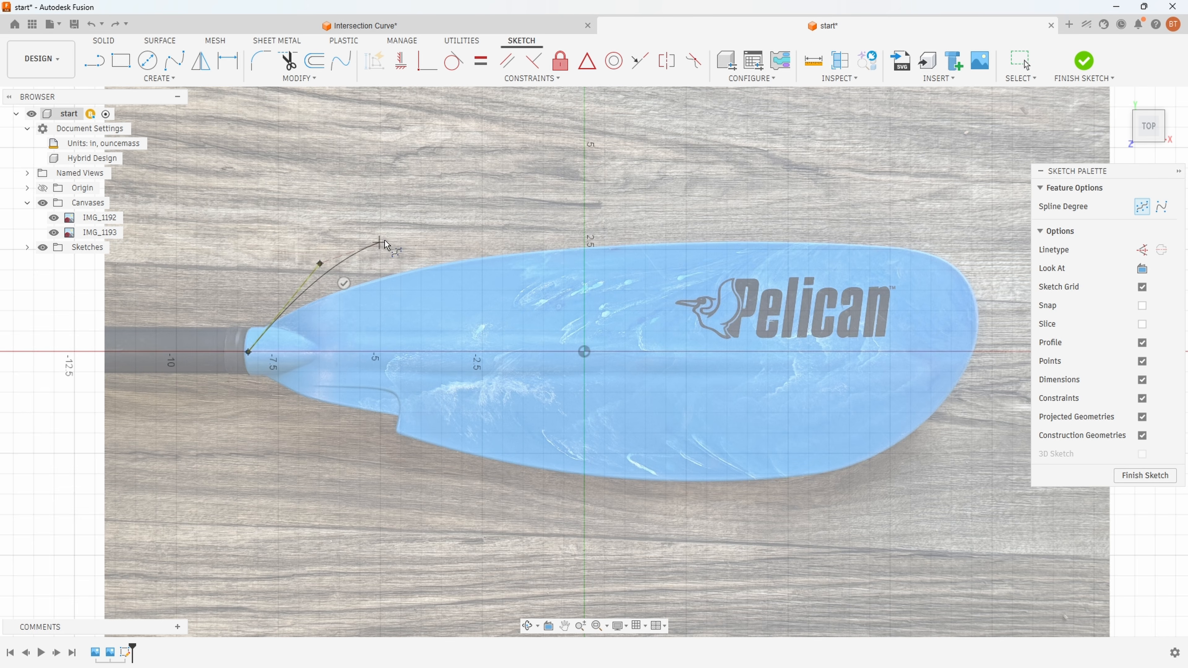
{"action": "left_click", "coordinate": [559, 201]}
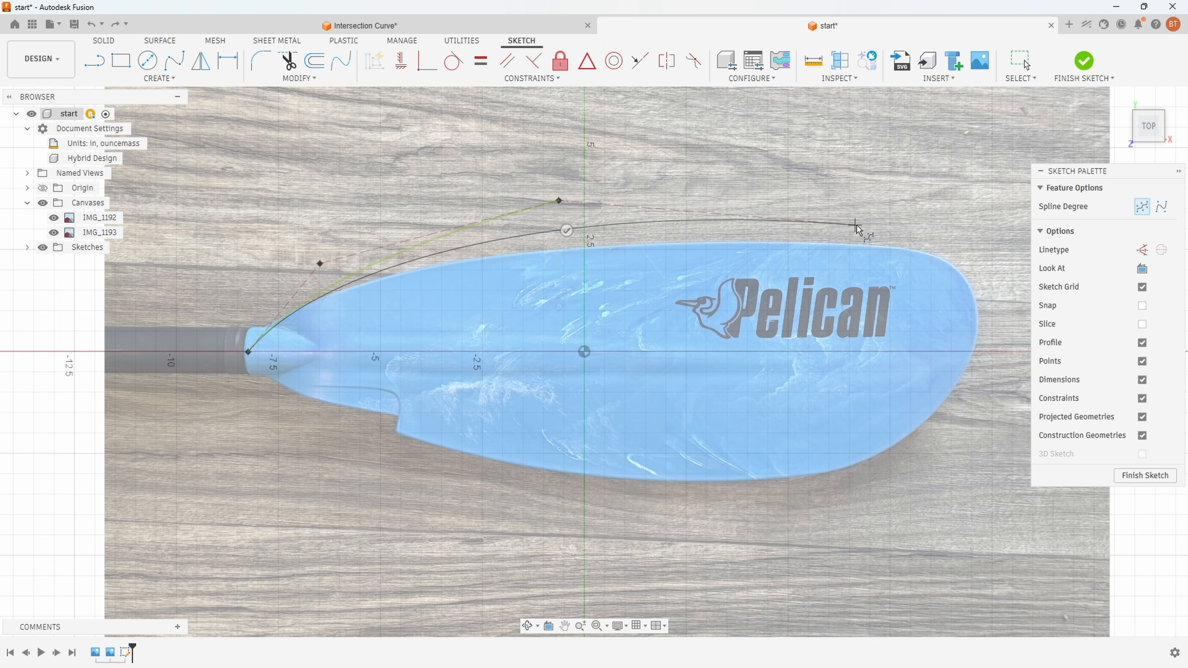
{"action": "left_click", "coordinate": [890, 218]}
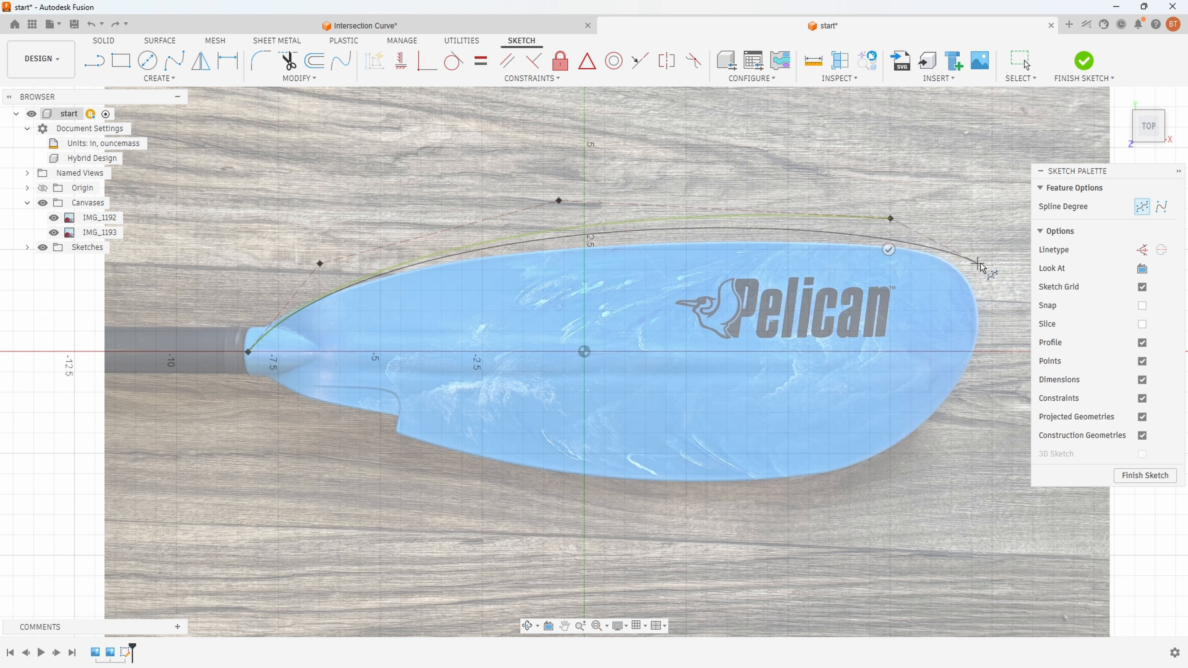
{"action": "left_click", "coordinate": [994, 270]}
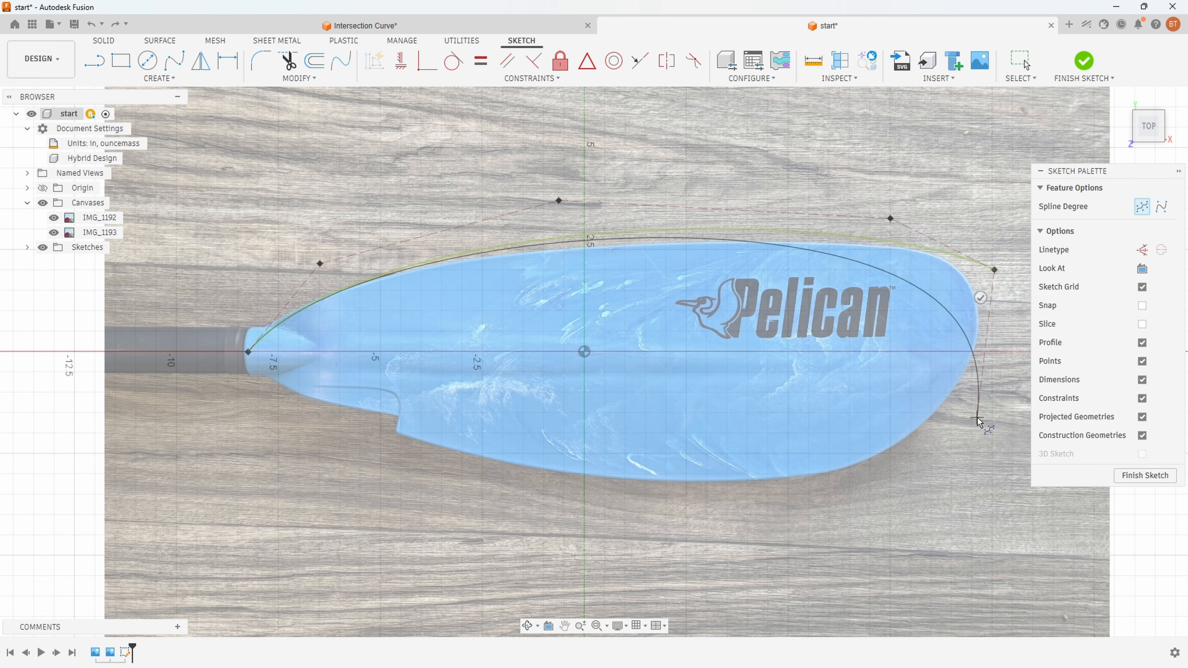
{"action": "left_click", "coordinate": [982, 399]}
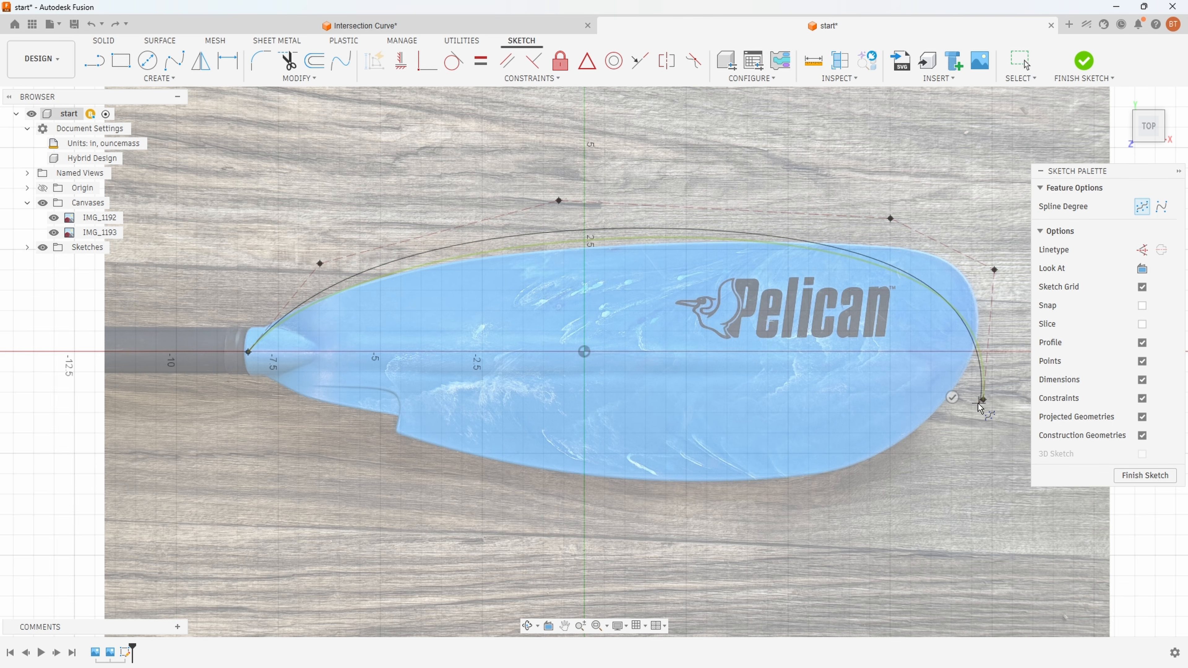
Continue the control points along the blade's lower edge and close the spline at its start point on the handle joint
{"action": "left_click", "coordinate": [862, 463]}
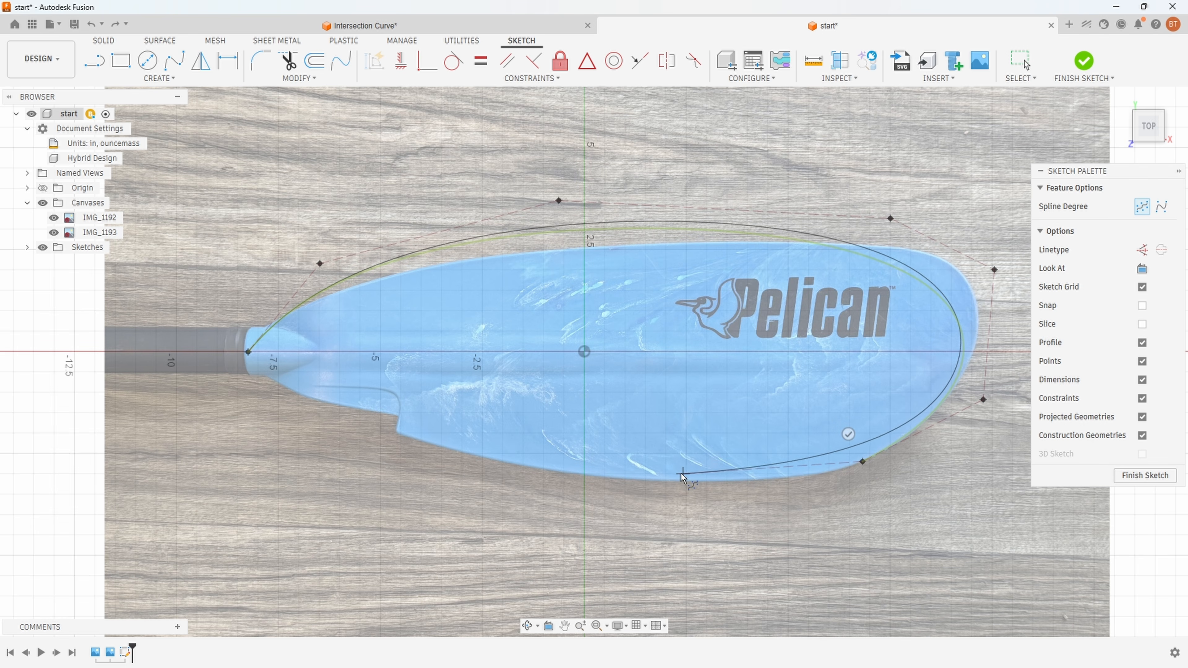
{"action": "left_click", "coordinate": [575, 506]}
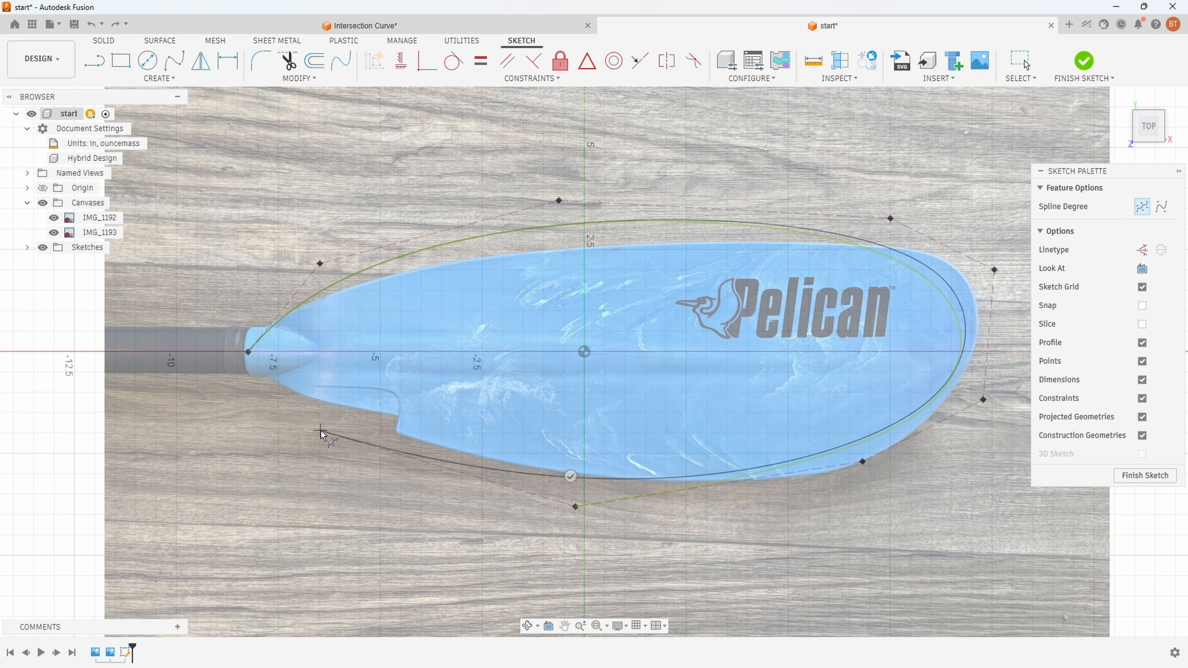
{"action": "left_click", "coordinate": [316, 422]}
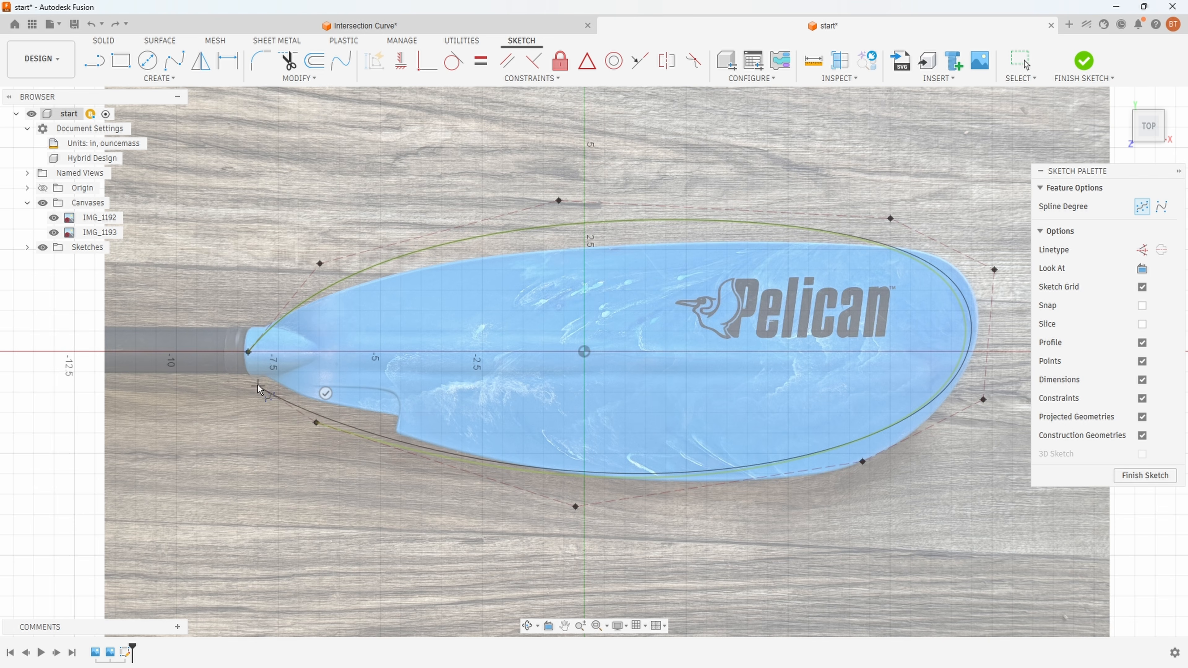
{"action": "left_click", "coordinate": [249, 352]}
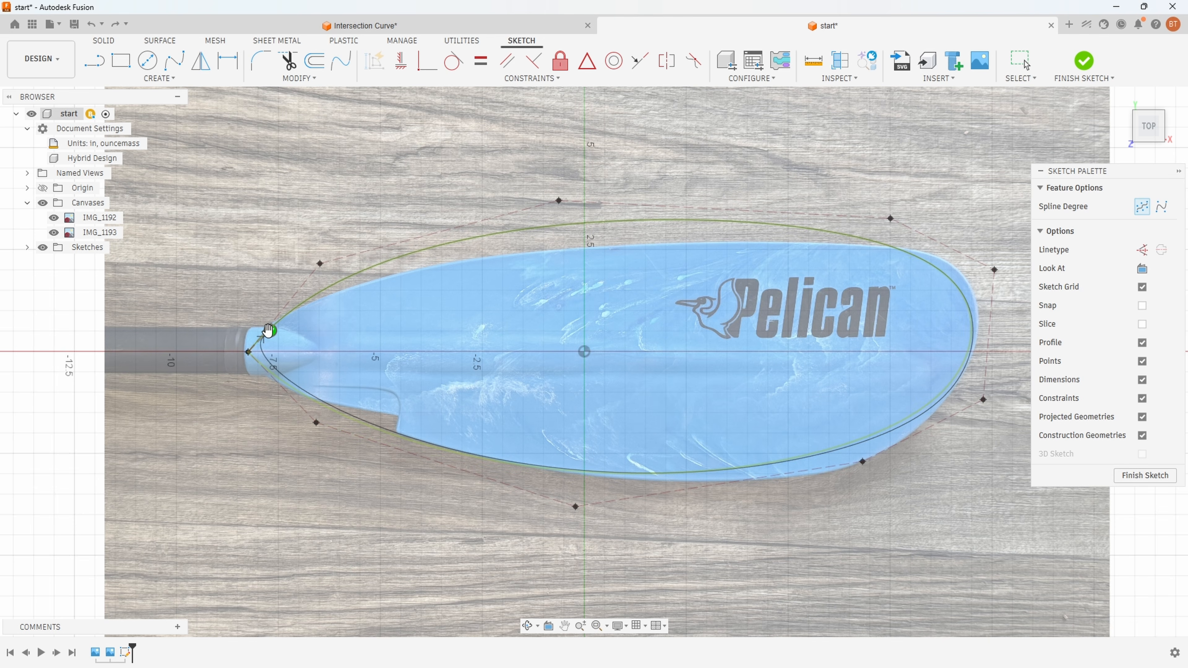
{"action": "left_click", "coordinate": [269, 331]}
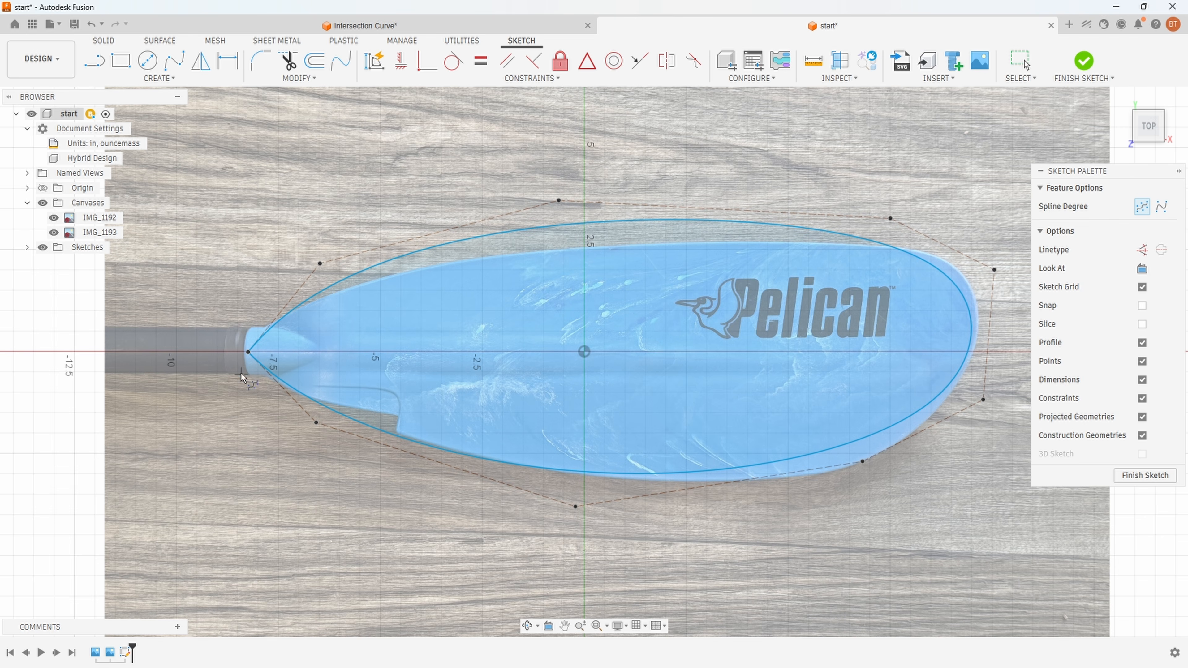
{"action": "scroll", "coordinate": [248, 369], "scroll_direction": "up", "scroll_amount": 3}
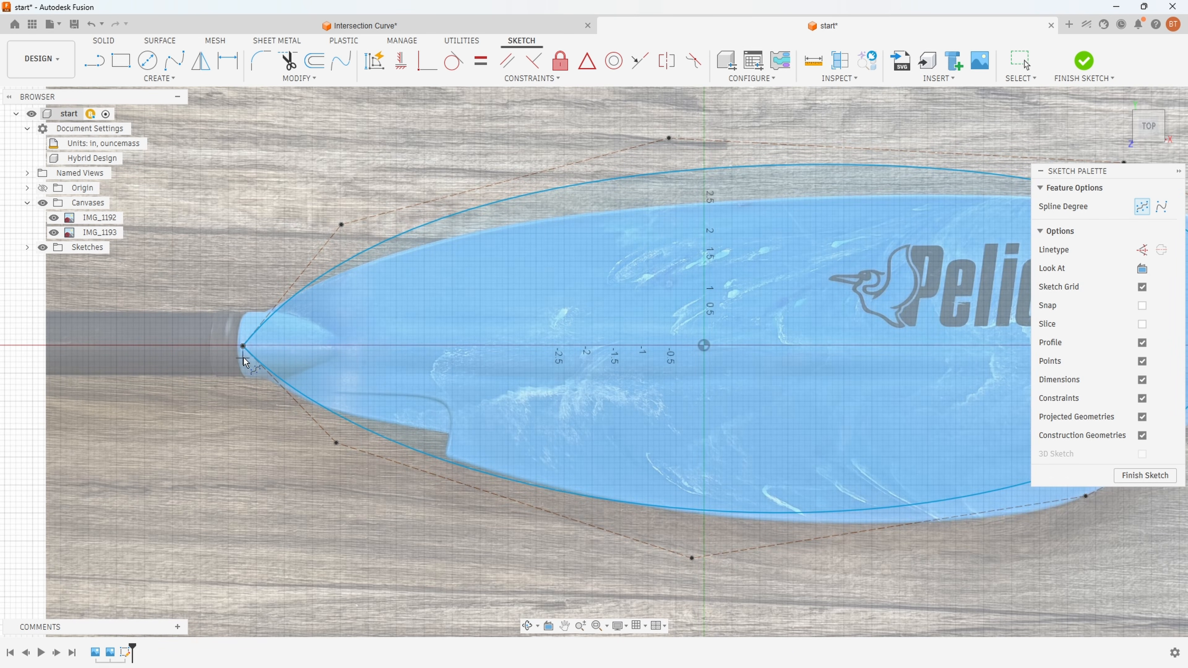
{"action": "scroll", "coordinate": [421, 498], "scroll_direction": "down", "scroll_amount": 2}
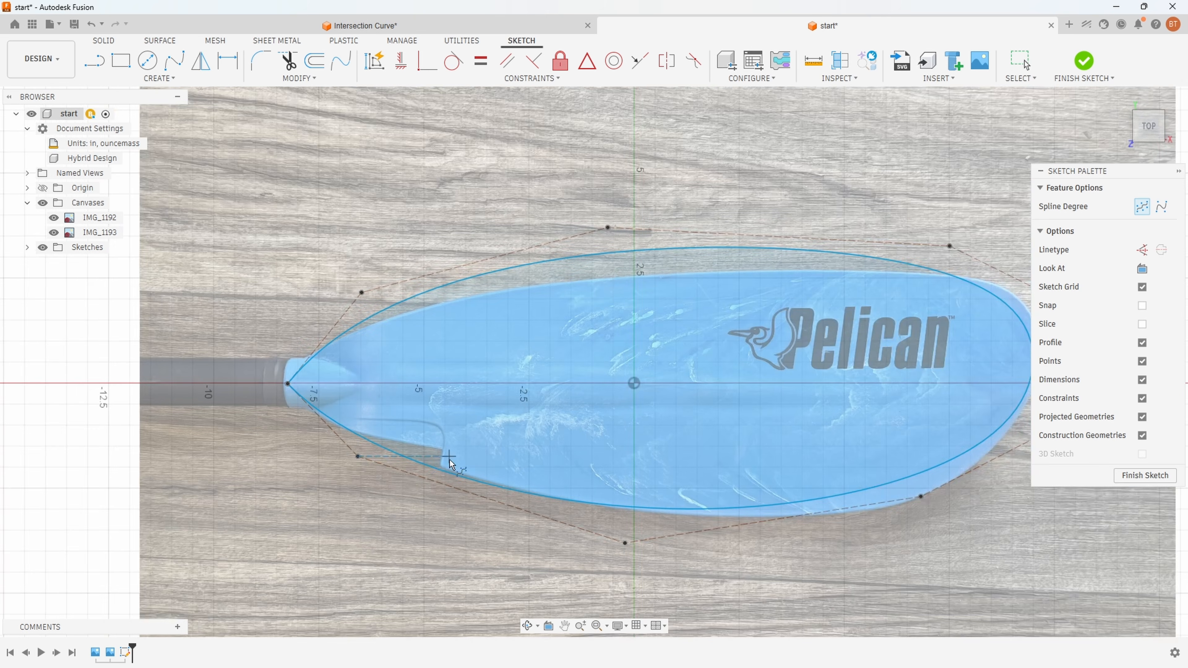
{"action": "middle_click_drag", "start_coordinate": [592, 374], "coordinate": [503, 362]}
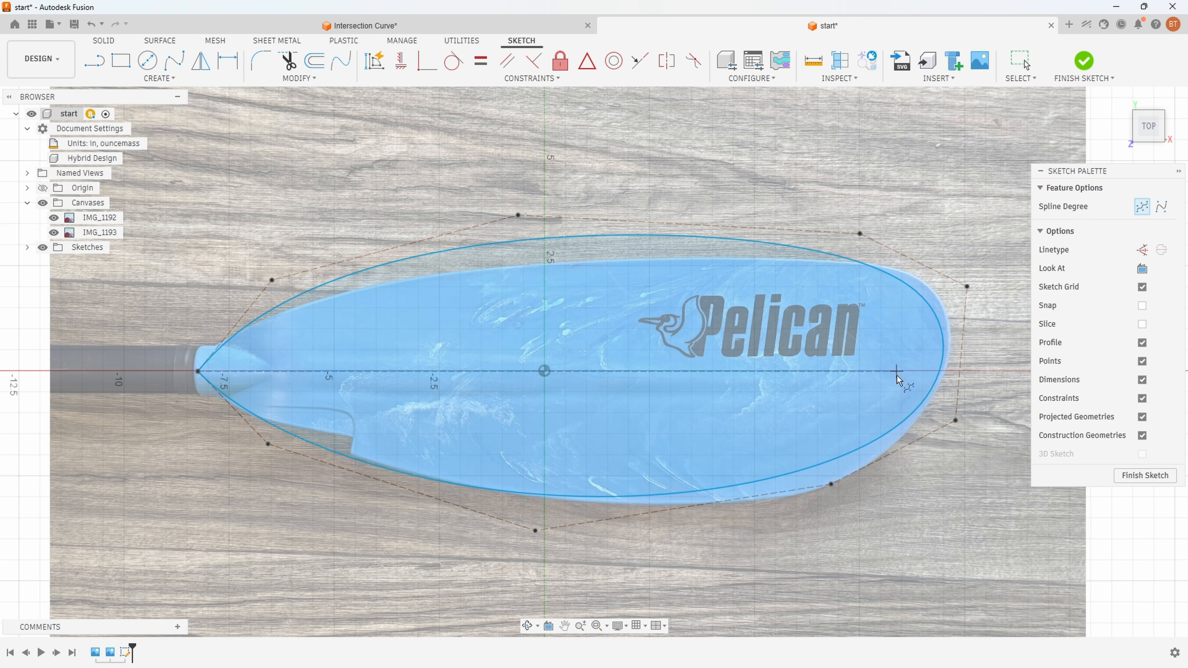
{"action": "key", "text": "Escape"}
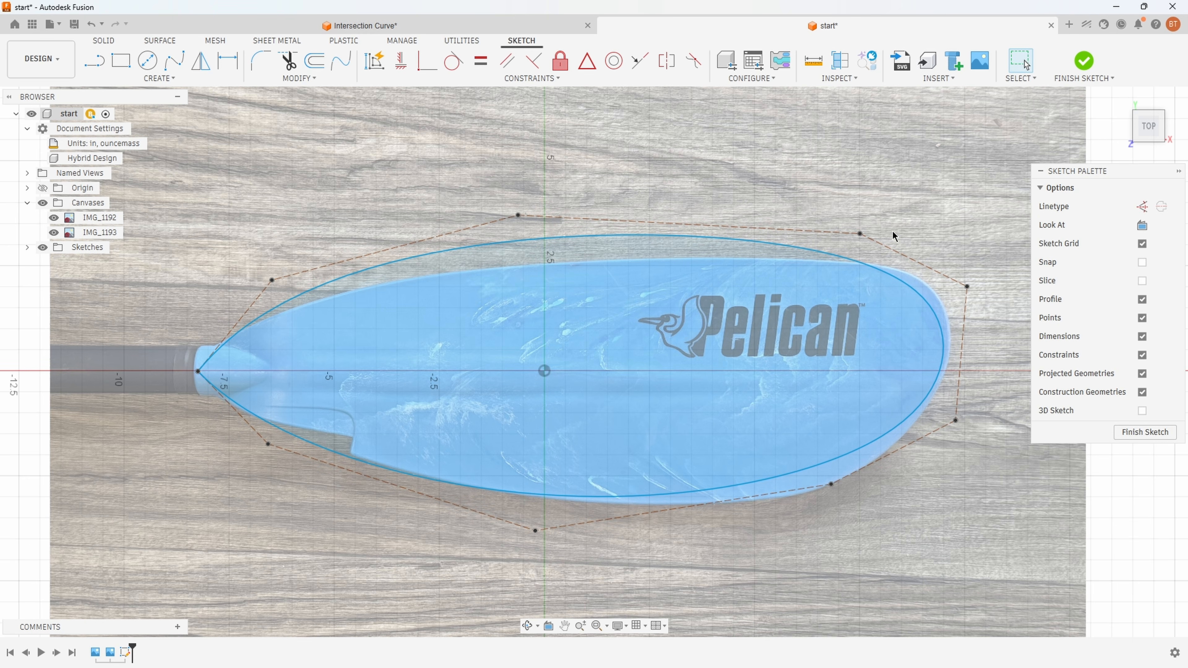
Widen the spline's tip by moving three control points outward, the lower two to about X 9.73, Y -1.08 and X 6.60, Y -4.09 in
{"action": "scroll", "coordinate": [923, 253], "scroll_direction": "up", "scroll_amount": 3}
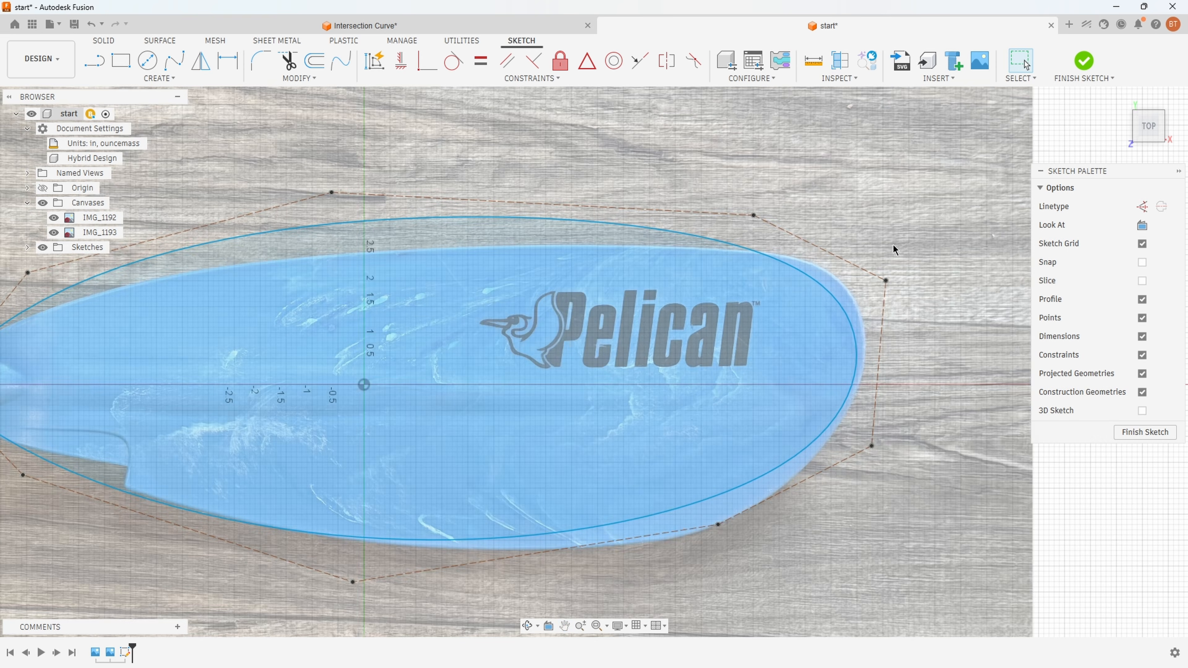
{"action": "left_click_drag", "start_coordinate": [885, 281], "coordinate": [910, 271]}
{"action": "mouse_move", "coordinate": [872, 446]}
{"action": "left_mouse_down"}
{"action": "mouse_move", "coordinate": [868, 463]}
{"action": "mouse_move", "coordinate": [868, 440]}
{"action": "left_mouse_up"}
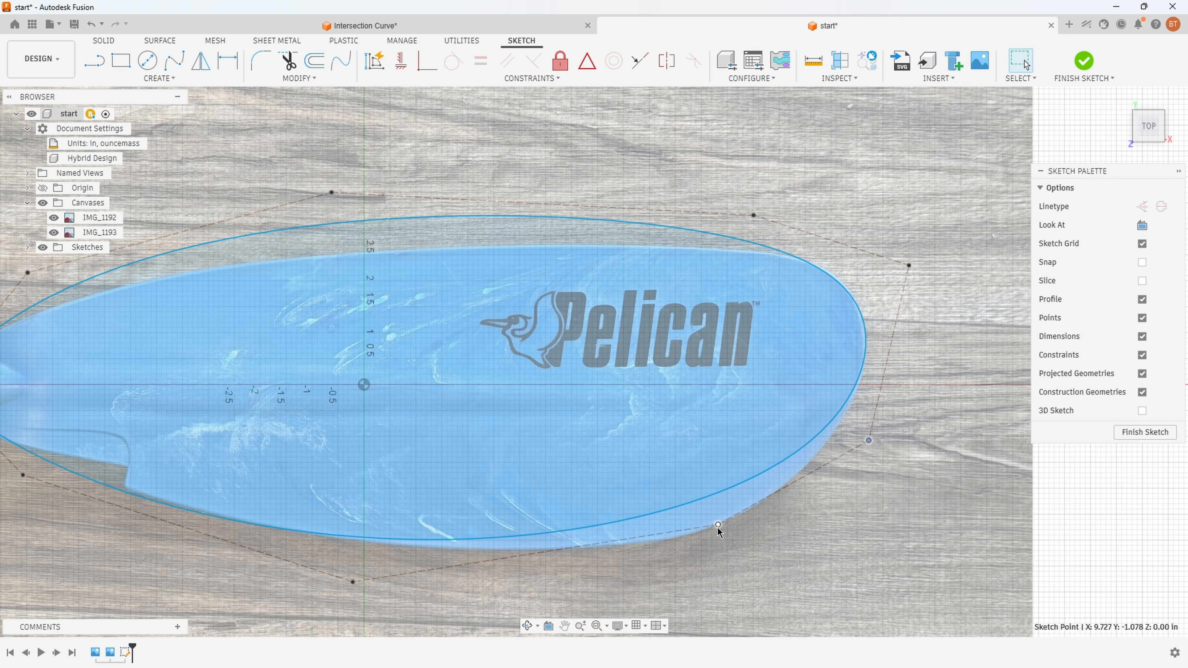
{"action": "mouse_move", "coordinate": [718, 526]}
{"action": "left_mouse_down"}
{"action": "mouse_move", "coordinate": [698, 574]}
{"action": "mouse_move", "coordinate": [694, 601]}
{"action": "mouse_move", "coordinate": [707, 601]}
{"action": "left_mouse_up"}
Fit the spline to the blade's upper edge by adjusting its control points, placing the upper tip point near X 10.29, Y 2.29 in
{"action": "middle_click_drag", "start_coordinate": [694, 392], "coordinate": [803, 413]}
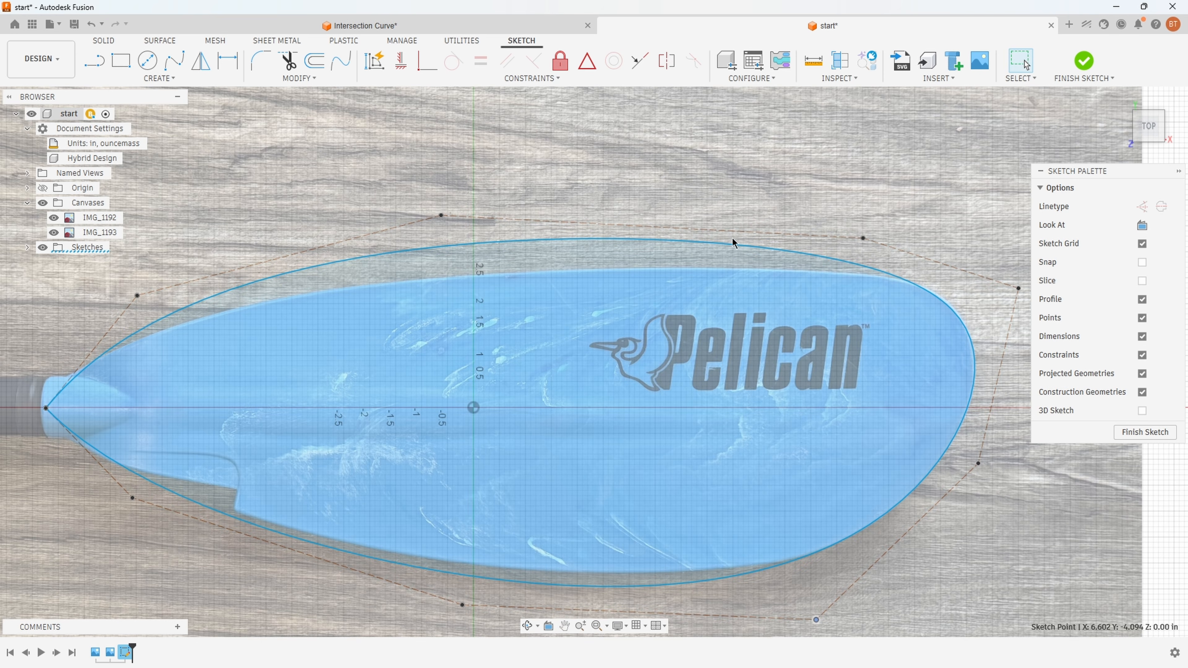
{"action": "left_click_drag", "start_coordinate": [441, 219], "coordinate": [447, 281]}
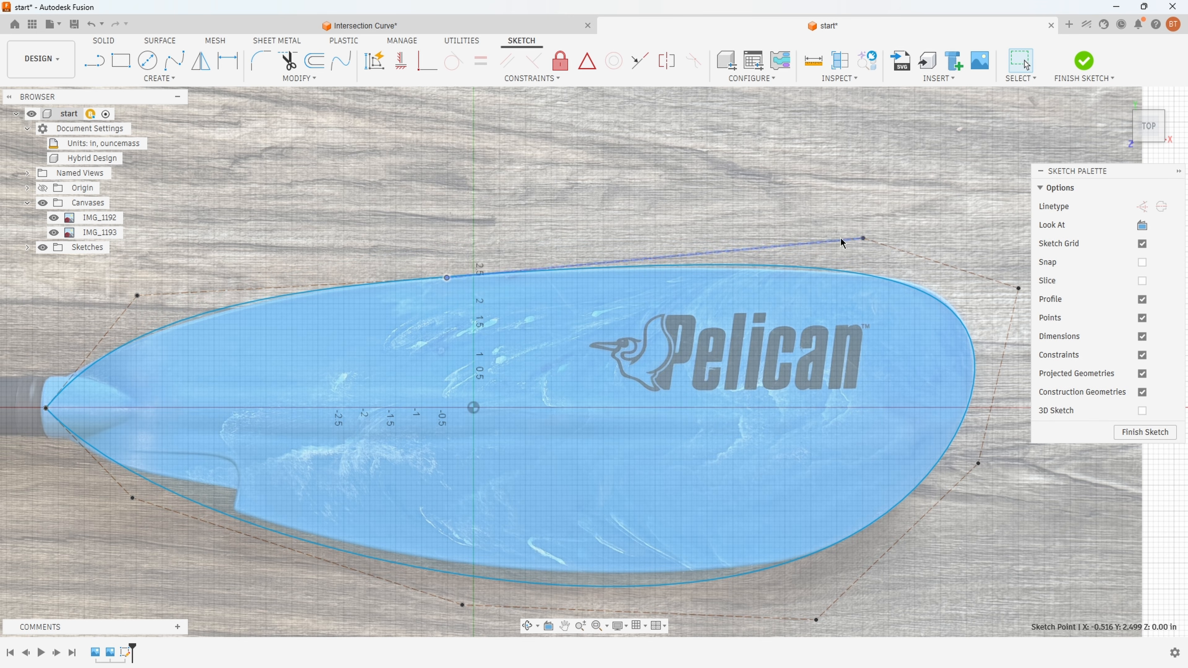
{"action": "mouse_move", "coordinate": [862, 239]}
{"action": "left_mouse_down"}
{"action": "mouse_move", "coordinate": [890, 240]}
{"action": "mouse_move", "coordinate": [874, 234]}
{"action": "left_mouse_up"}
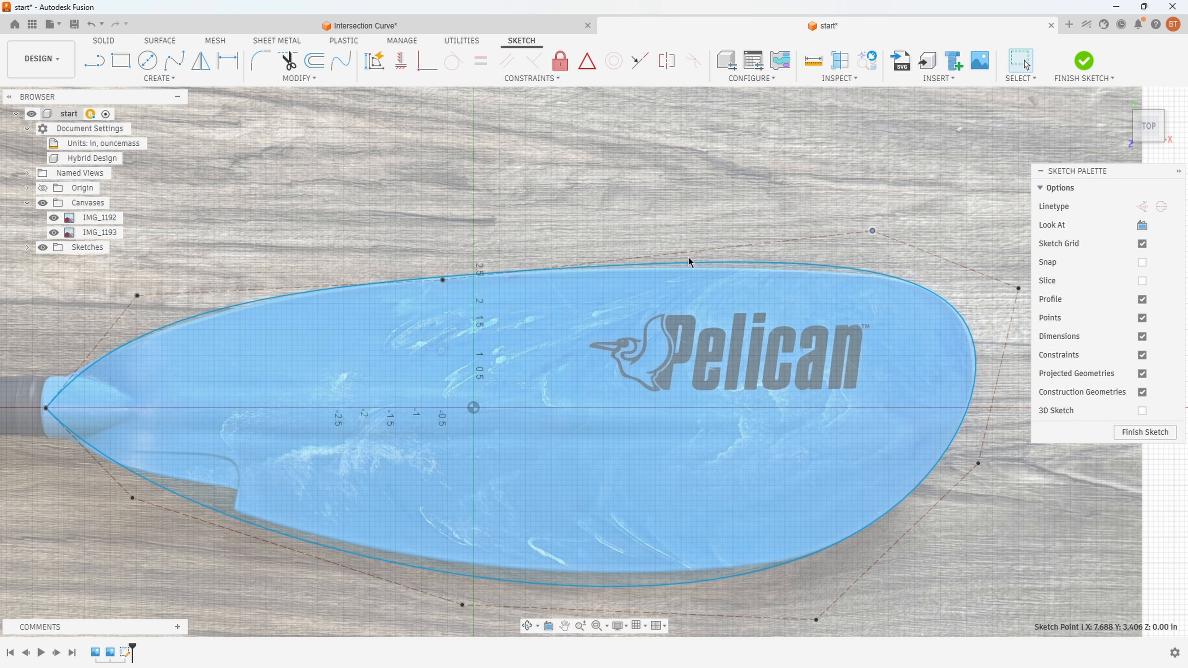
{"action": "mouse_move", "coordinate": [443, 280]}
{"action": "left_mouse_down"}
{"action": "mouse_move", "coordinate": [536, 288]}
{"action": "mouse_move", "coordinate": [475, 280]}
{"action": "left_mouse_up"}
{"action": "left_click_drag", "start_coordinate": [868, 231], "coordinate": [897, 245]}
{"action": "left_click_drag", "start_coordinate": [1021, 291], "coordinate": [1008, 292]}
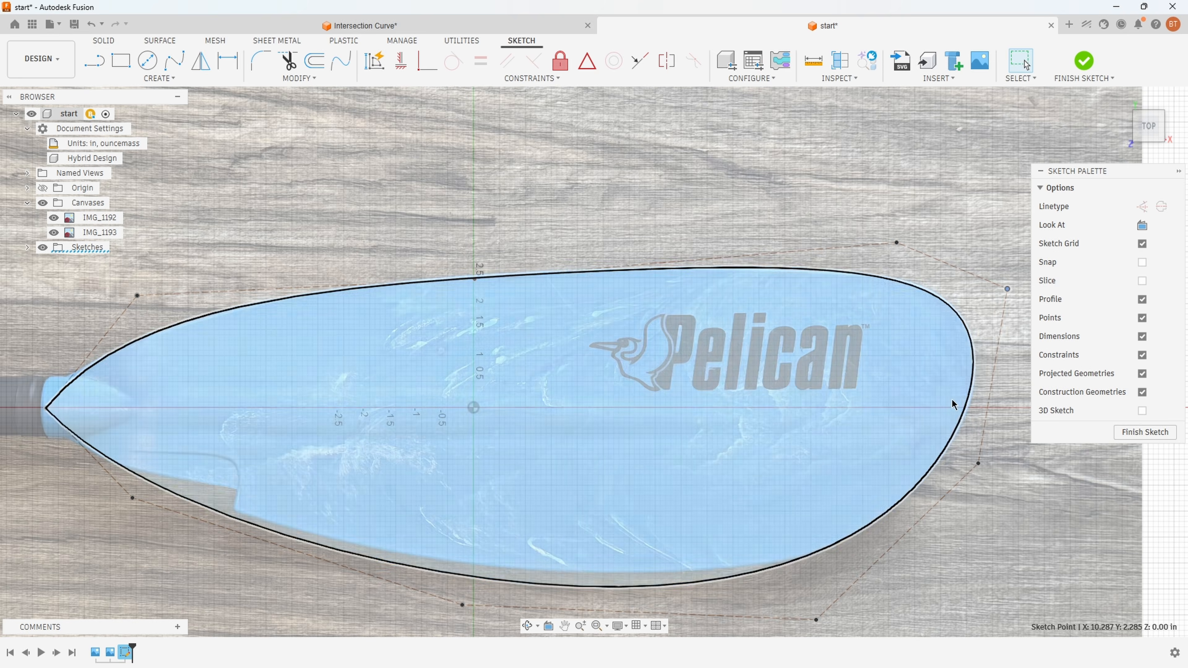
Fit the spline to the tip and lower edge by adjusting the lower control points, placing the lower tip corner near X 6.66, Y -3.96 in
{"action": "left_click_drag", "start_coordinate": [979, 466], "coordinate": [982, 469]}
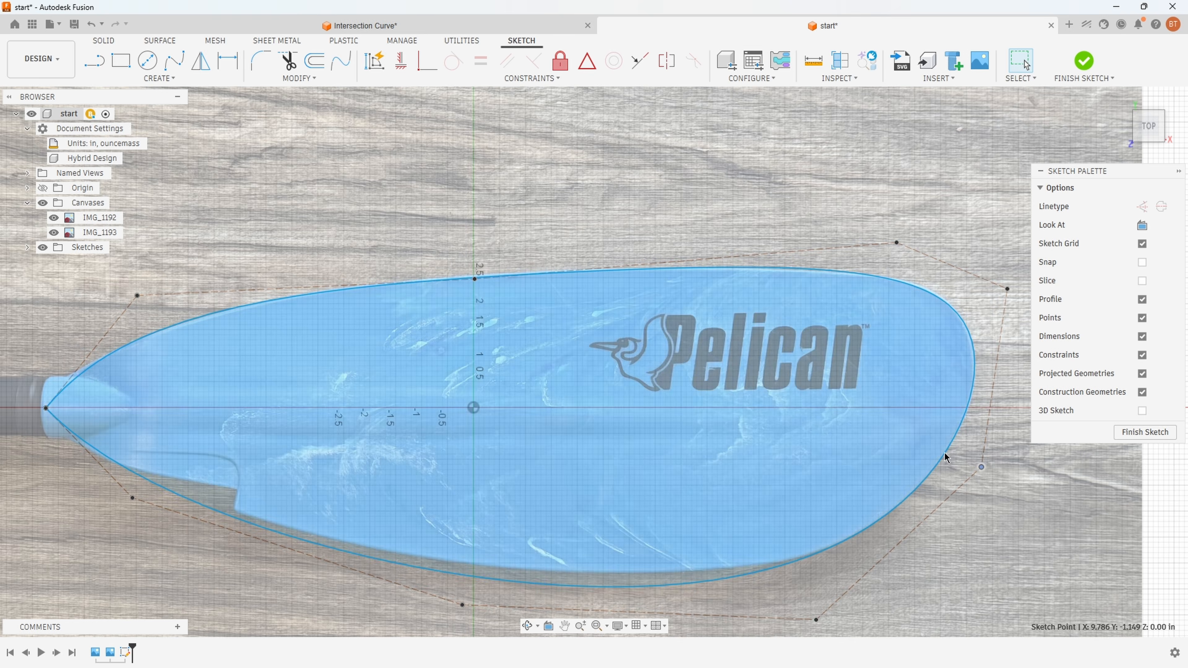
{"action": "mouse_move", "coordinate": [980, 471]}
{"action": "left_mouse_down"}
{"action": "mouse_move", "coordinate": [904, 424]}
{"action": "mouse_move", "coordinate": [1011, 479]}
{"action": "mouse_move", "coordinate": [884, 438]}
{"action": "mouse_move", "coordinate": [981, 477]}
{"action": "left_mouse_up"}
{"action": "middle_click_drag", "start_coordinate": [669, 401], "coordinate": [686, 315]}
{"action": "left_click_drag", "start_coordinate": [479, 518], "coordinate": [483, 493]}
{"action": "mouse_move", "coordinate": [834, 533]}
{"action": "left_mouse_down"}
{"action": "mouse_move", "coordinate": [848, 522]}
{"action": "mouse_move", "coordinate": [839, 531]}
{"action": "left_mouse_up"}
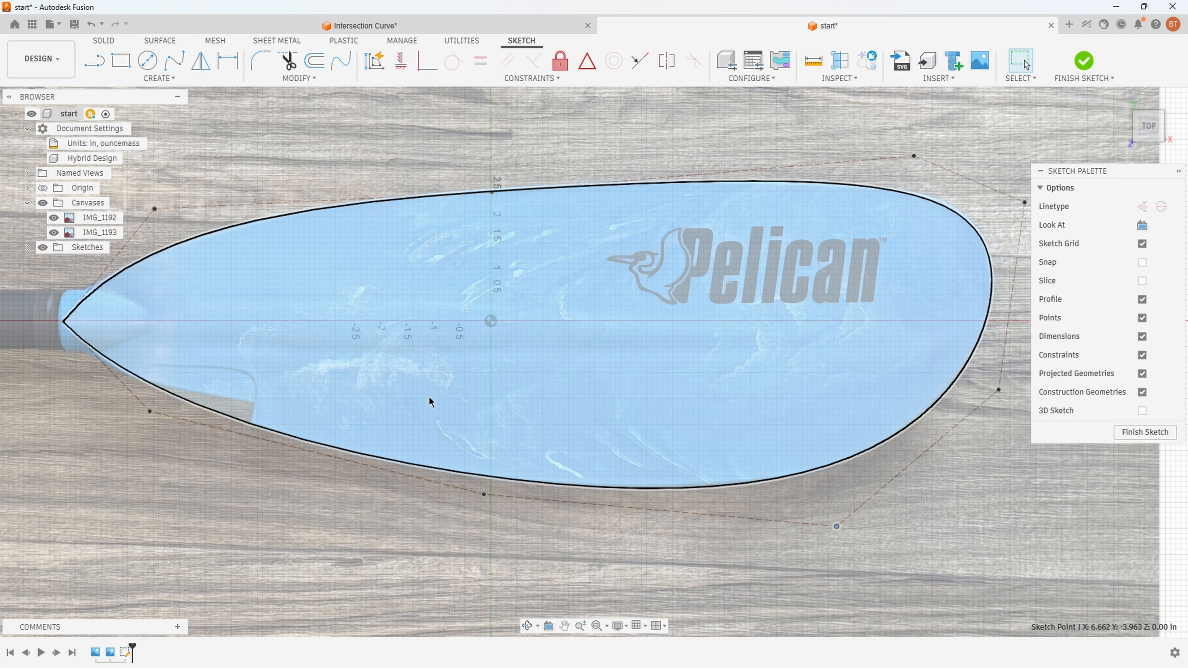
Insert two control points into the blade spline near the handle joint, one on the upper edge and one on the lower edge
{"action": "middle_click_drag", "start_coordinate": [429, 396], "coordinate": [552, 418]}
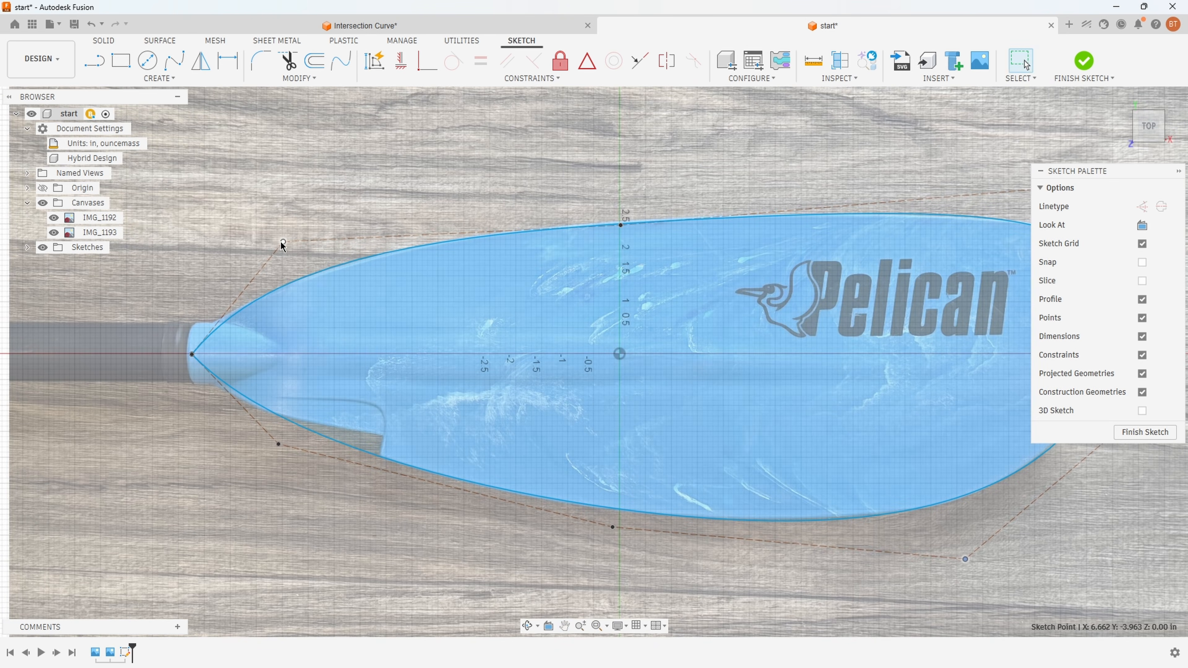
{"action": "scroll", "coordinate": [217, 370], "scroll_direction": "up", "scroll_amount": 3}
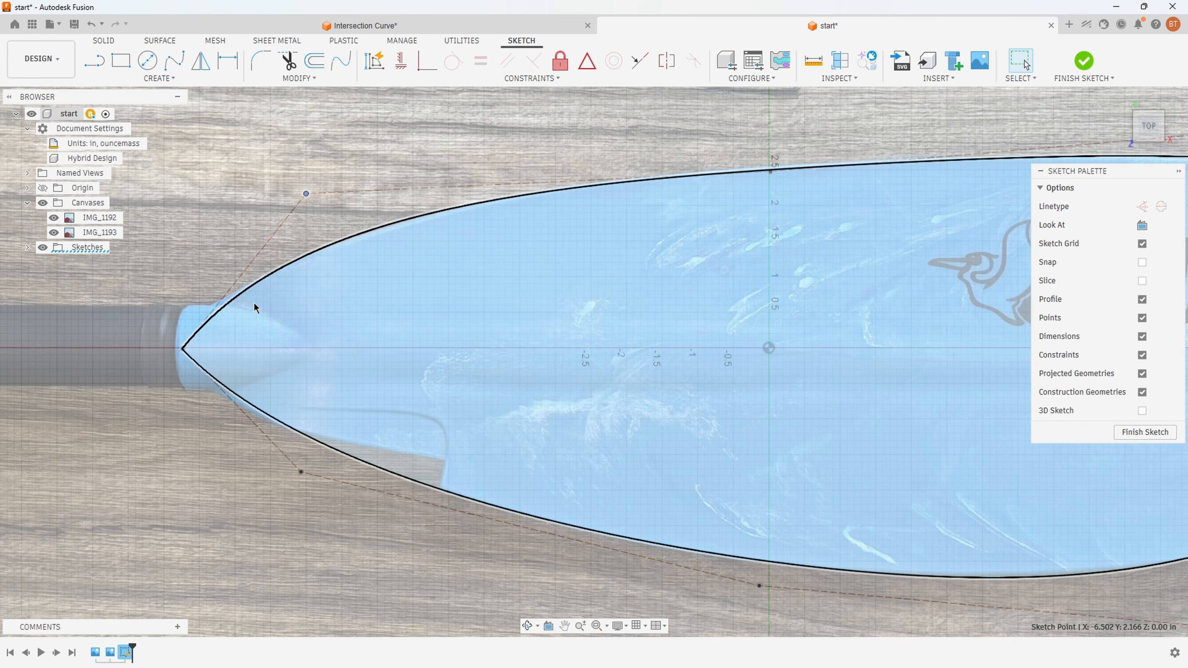
{"action": "mouse_move", "coordinate": [319, 336]}
{"action": "middle_mouse_down"}
{"action": "mouse_move", "coordinate": [460, 348]}
{"action": "mouse_move", "coordinate": [432, 363]}
{"action": "mouse_move", "coordinate": [451, 368]}
{"action": "middle_mouse_up"}
{"action": "scroll", "coordinate": [452, 369], "scroll_direction": "up", "scroll_amount": 2}
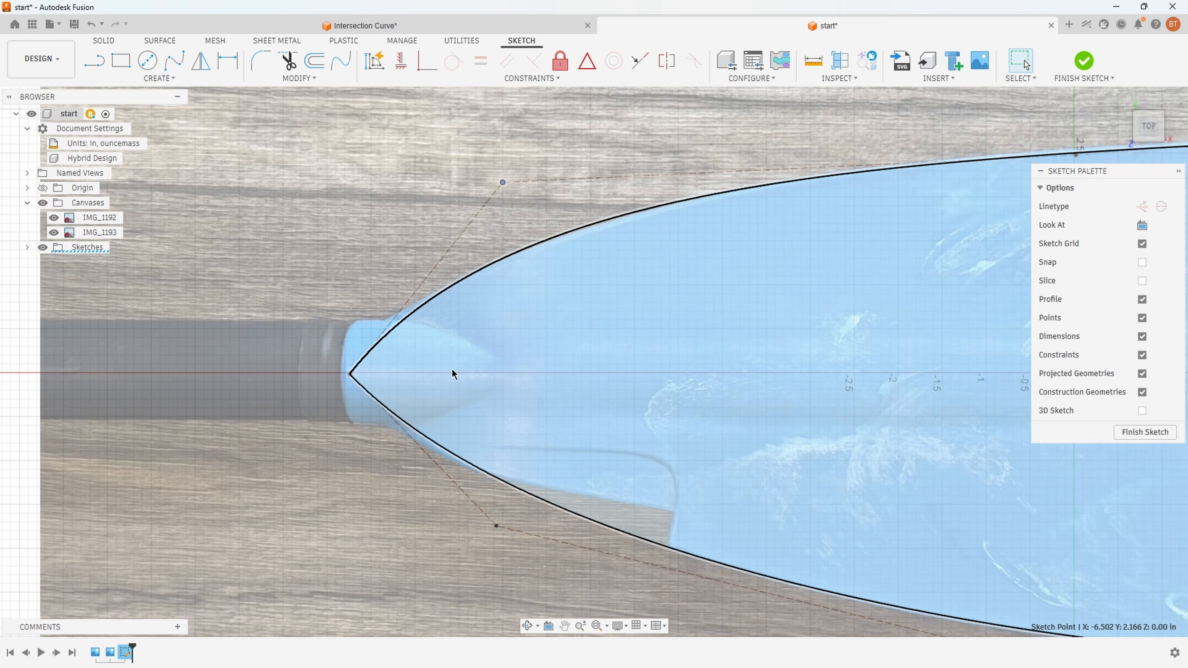
{"action": "scroll", "coordinate": [452, 369], "scroll_direction": "up", "scroll_amount": 1}
{"action": "left_click", "coordinate": [445, 282]}
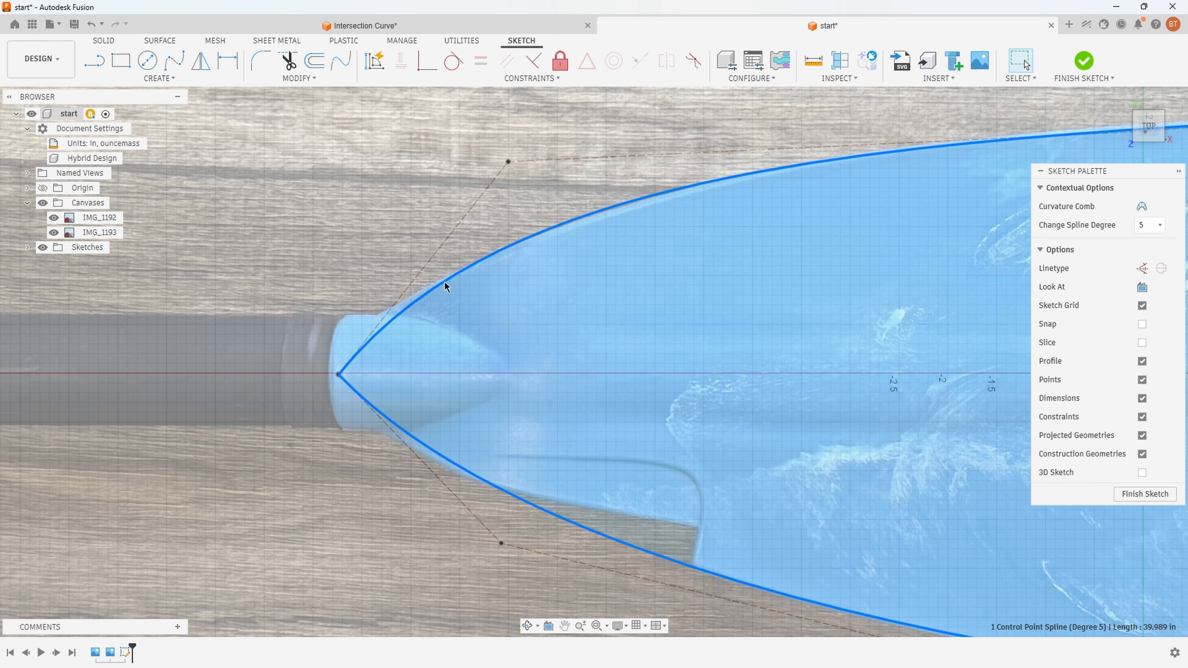
{"action": "right_click", "coordinate": [444, 285]}
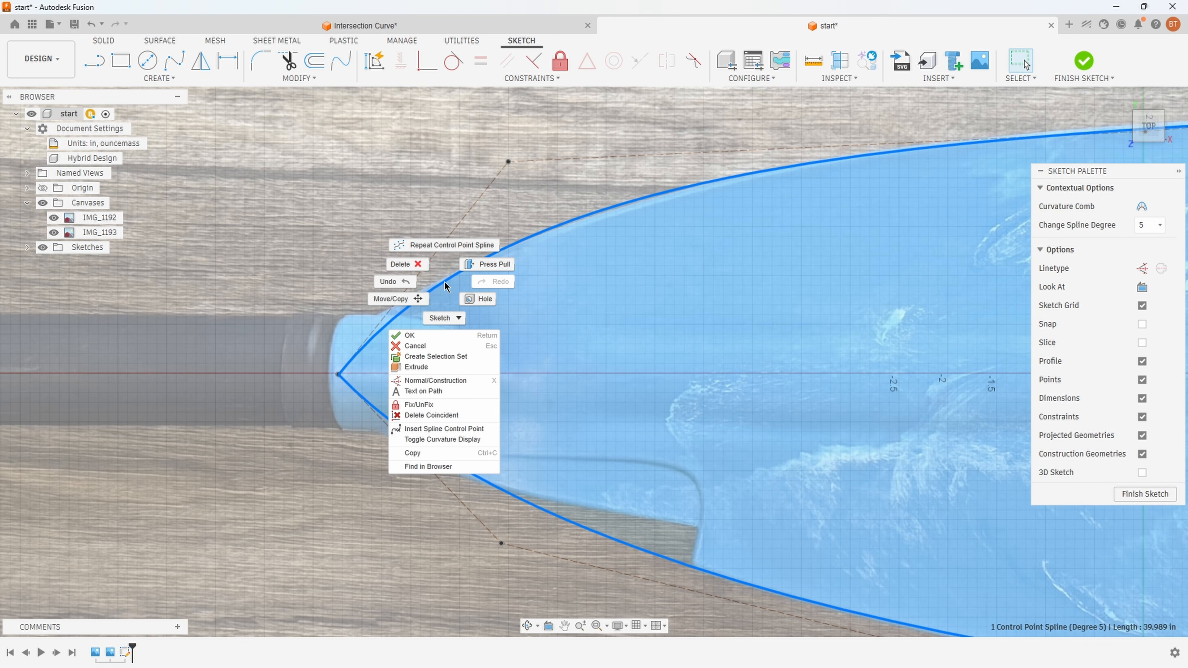
{"action": "left_click", "coordinate": [439, 429]}
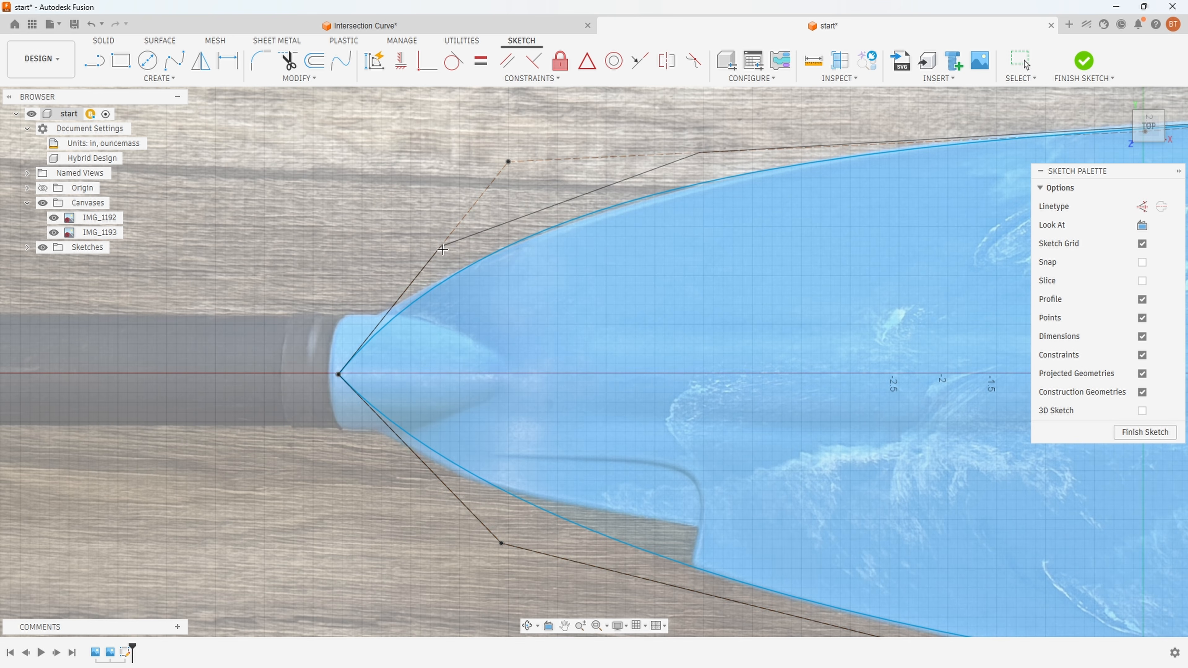
{"action": "left_click", "coordinate": [426, 264]}
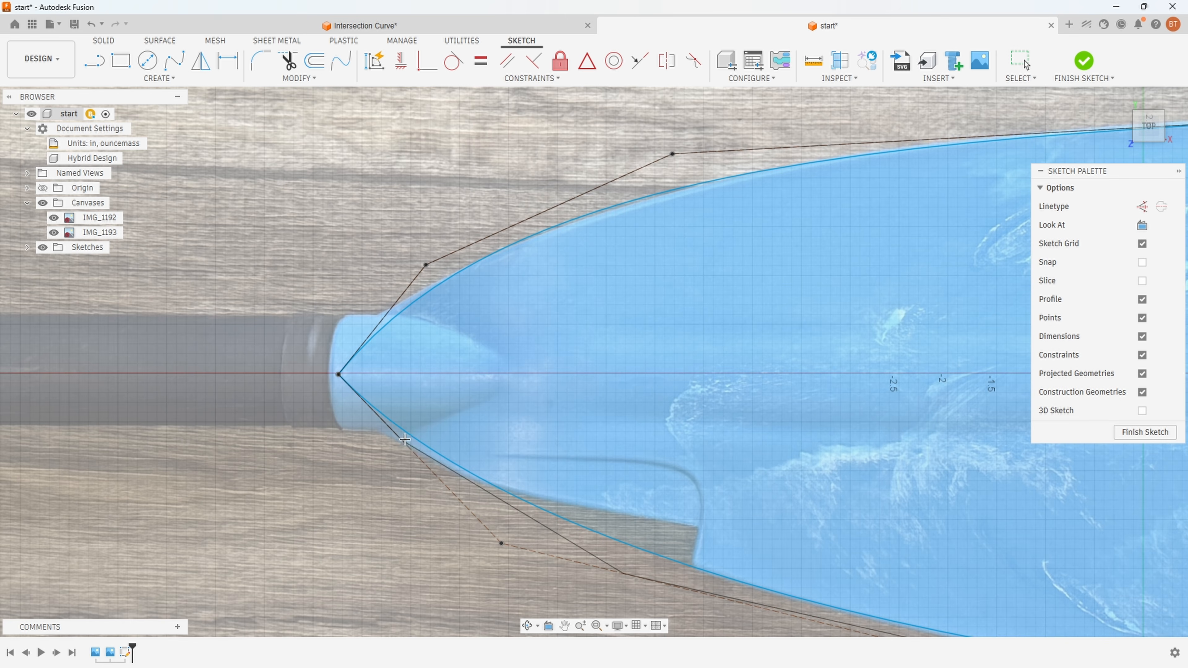
{"action": "left_click", "coordinate": [412, 453]}
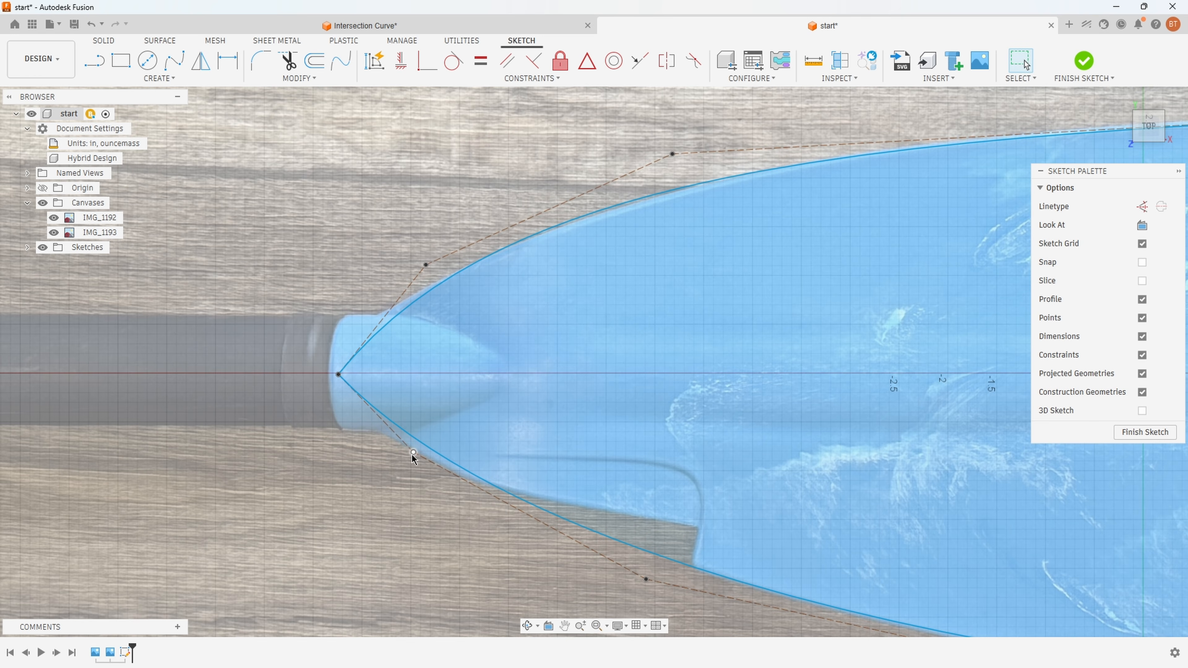
Round the spline's handle end by moving the two new control points to about X -8.24, Y 0.71 and X -8.26, Y -0.64 in
{"action": "mouse_move", "coordinate": [412, 453]}
{"action": "left_mouse_down"}
{"action": "mouse_move", "coordinate": [374, 461]}
{"action": "mouse_move", "coordinate": [340, 431]}
{"action": "left_mouse_up"}
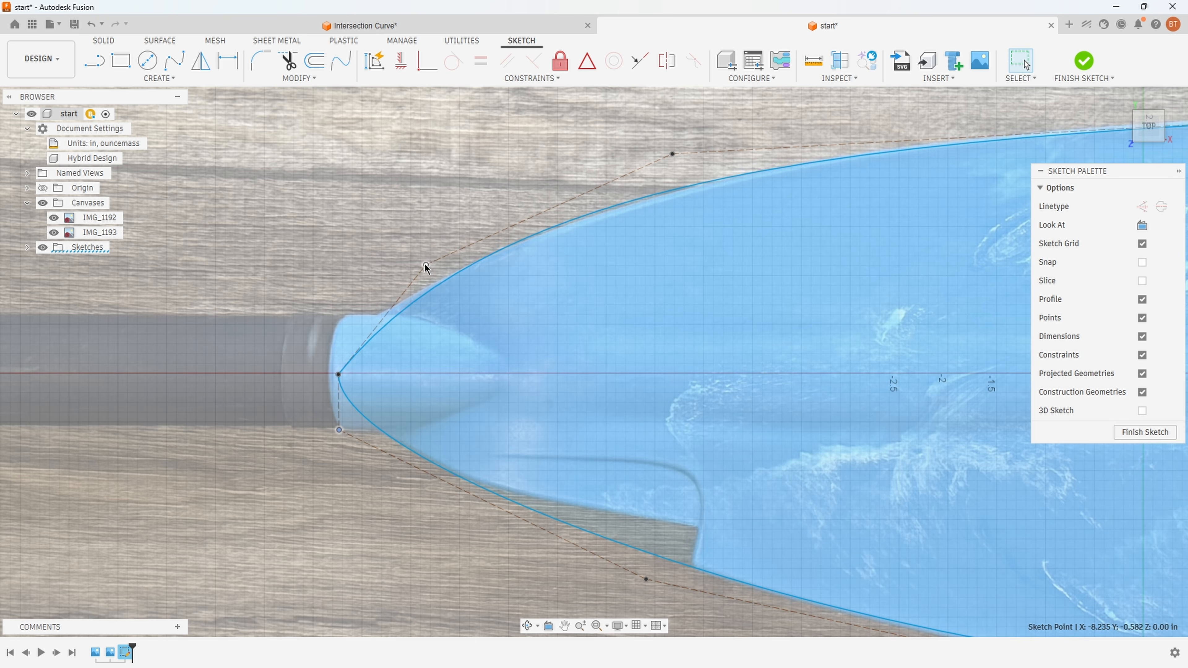
{"action": "left_click_drag", "start_coordinate": [426, 265], "coordinate": [339, 304]}
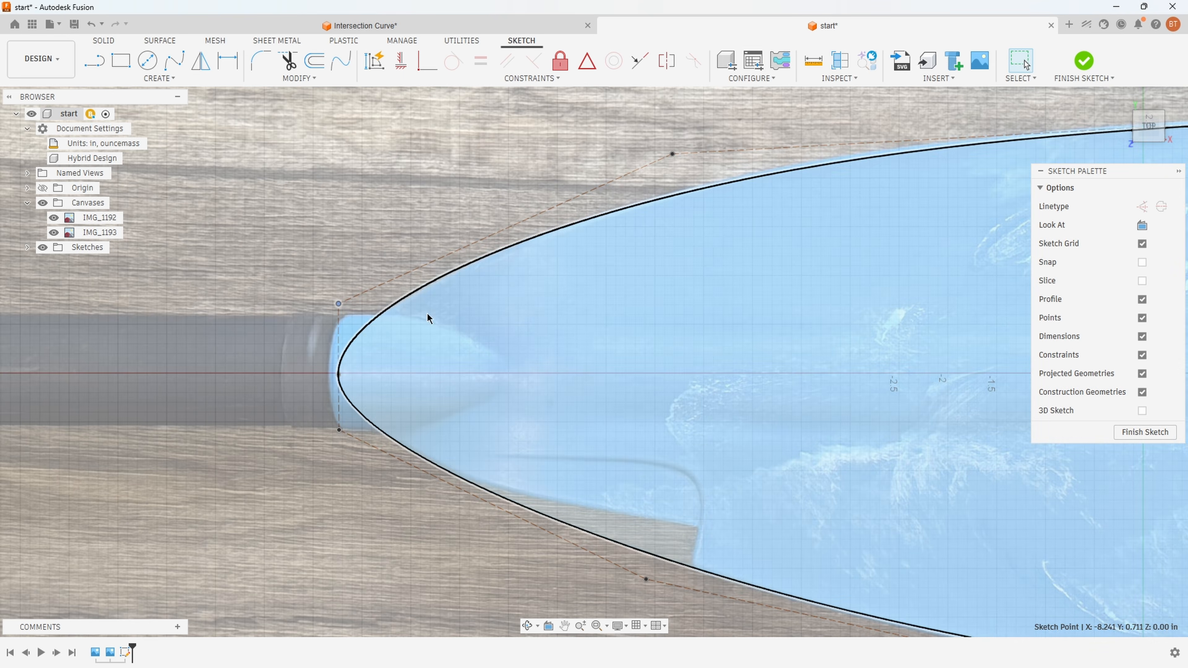
{"action": "left_click", "coordinate": [438, 272]}
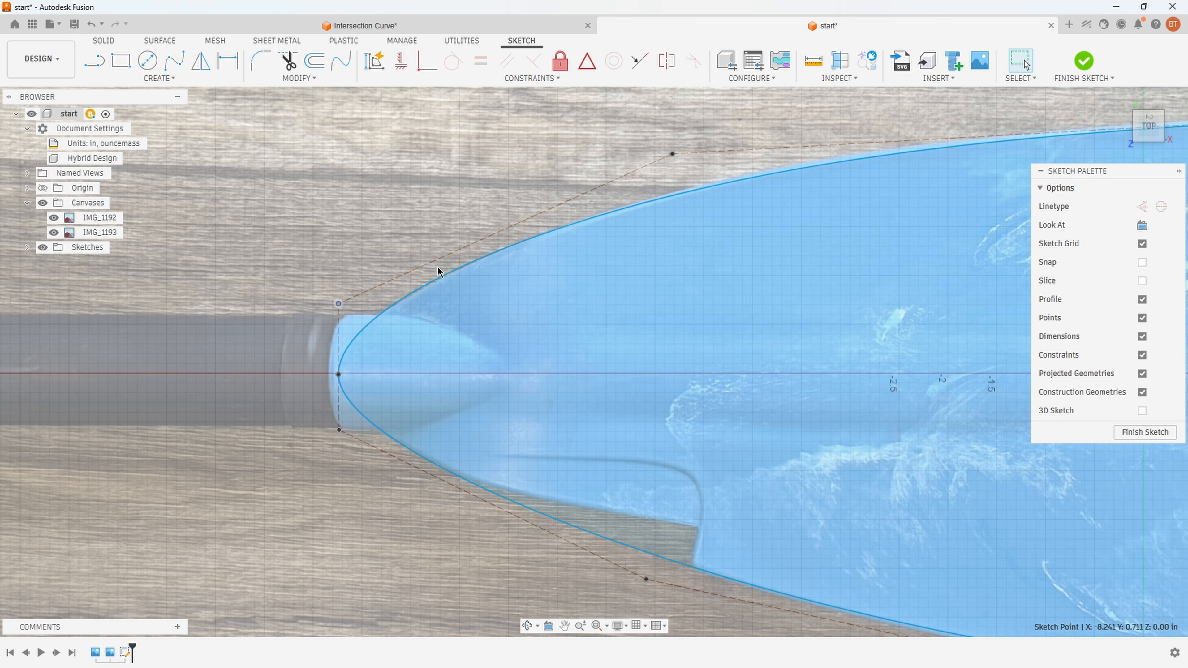
{"action": "scroll", "coordinate": [330, 433], "scroll_direction": "up", "scroll_amount": 2}
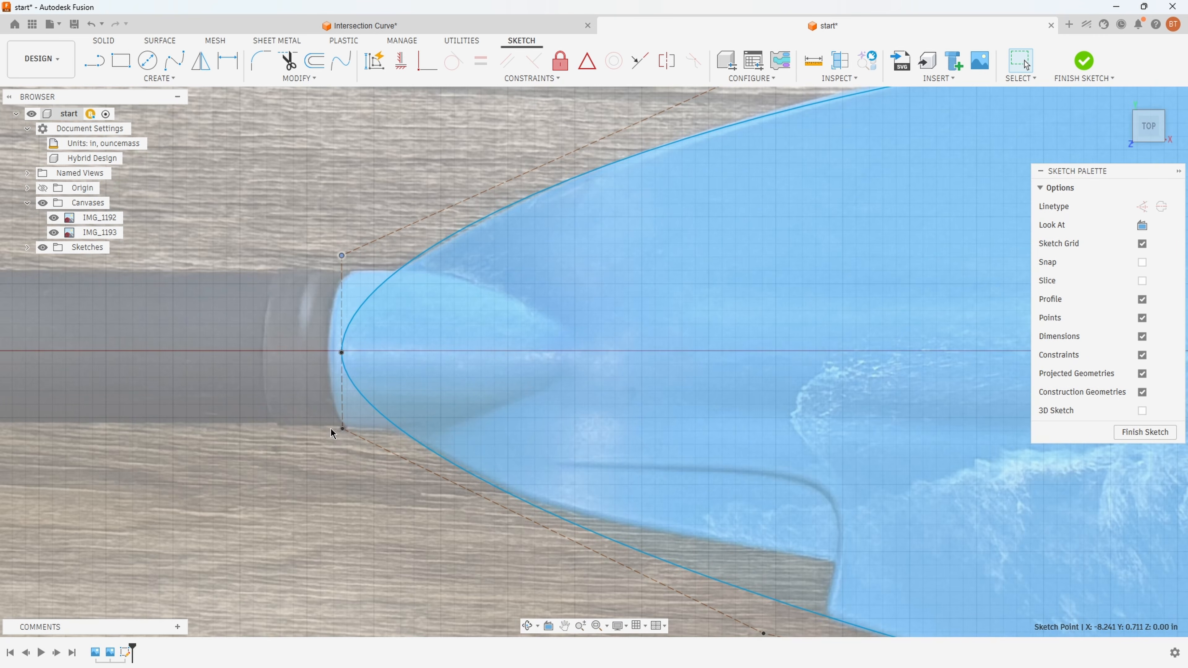
{"action": "left_click_drag", "start_coordinate": [341, 430], "coordinate": [340, 437]}
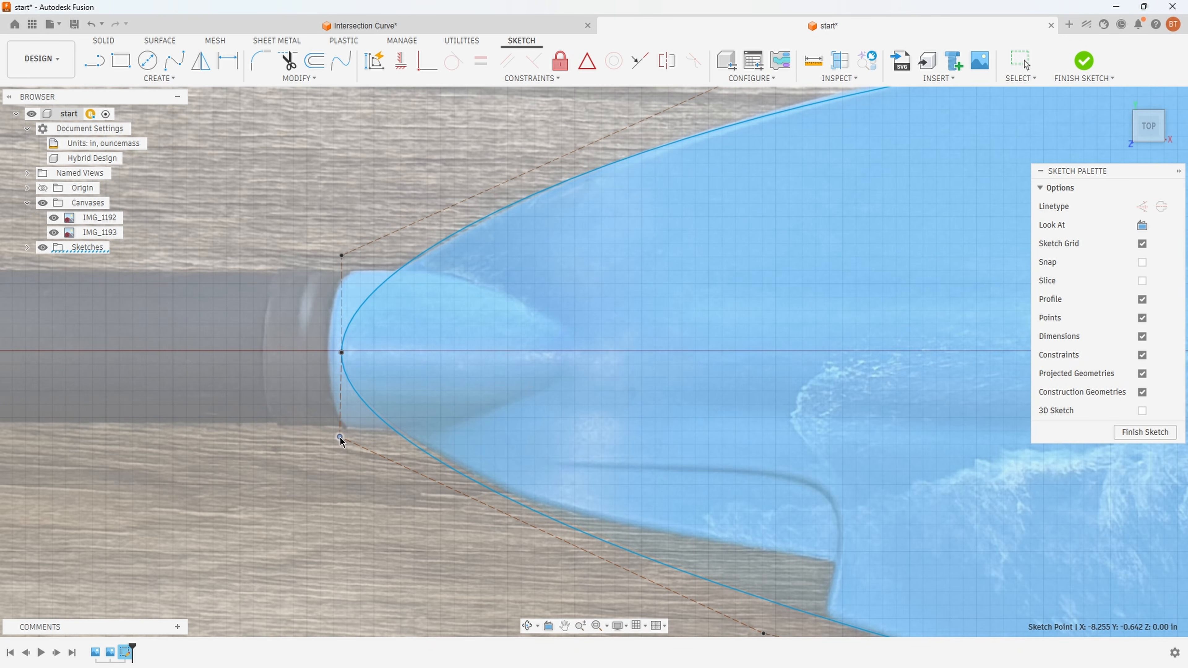
Delete the spline's upper control point before the tip, near X 8.43, Y 3.06 in
{"action": "scroll", "coordinate": [487, 364], "scroll_direction": "down", "scroll_amount": 8}
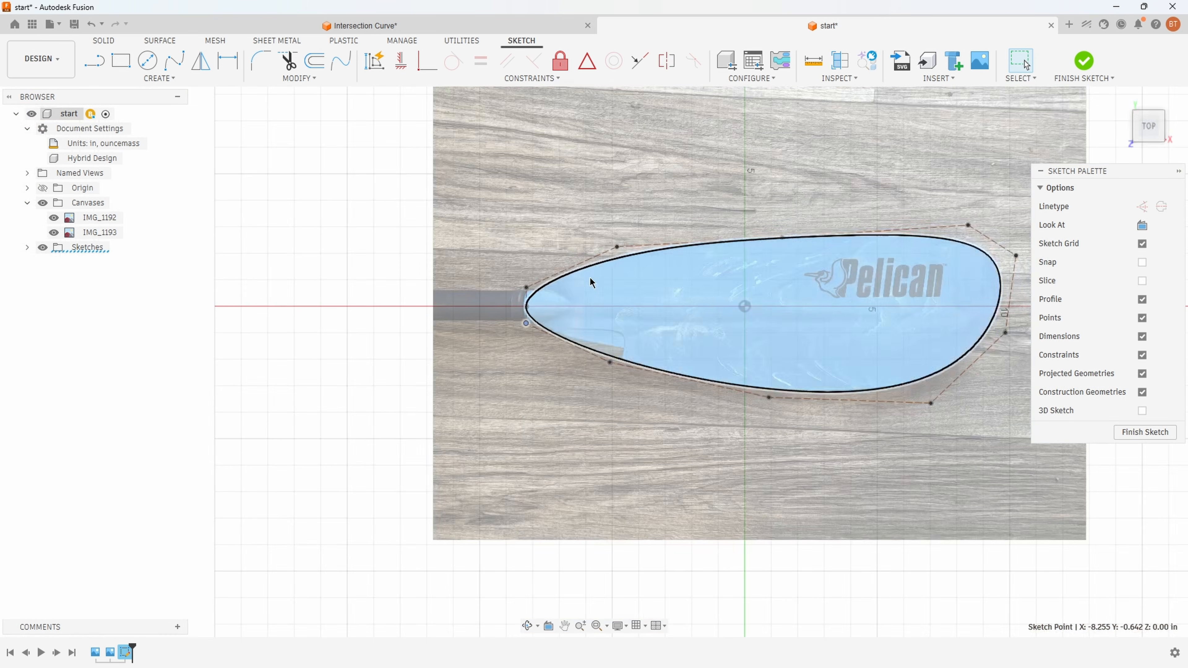
{"action": "middle_click_drag", "start_coordinate": [627, 224], "coordinate": [565, 220]}
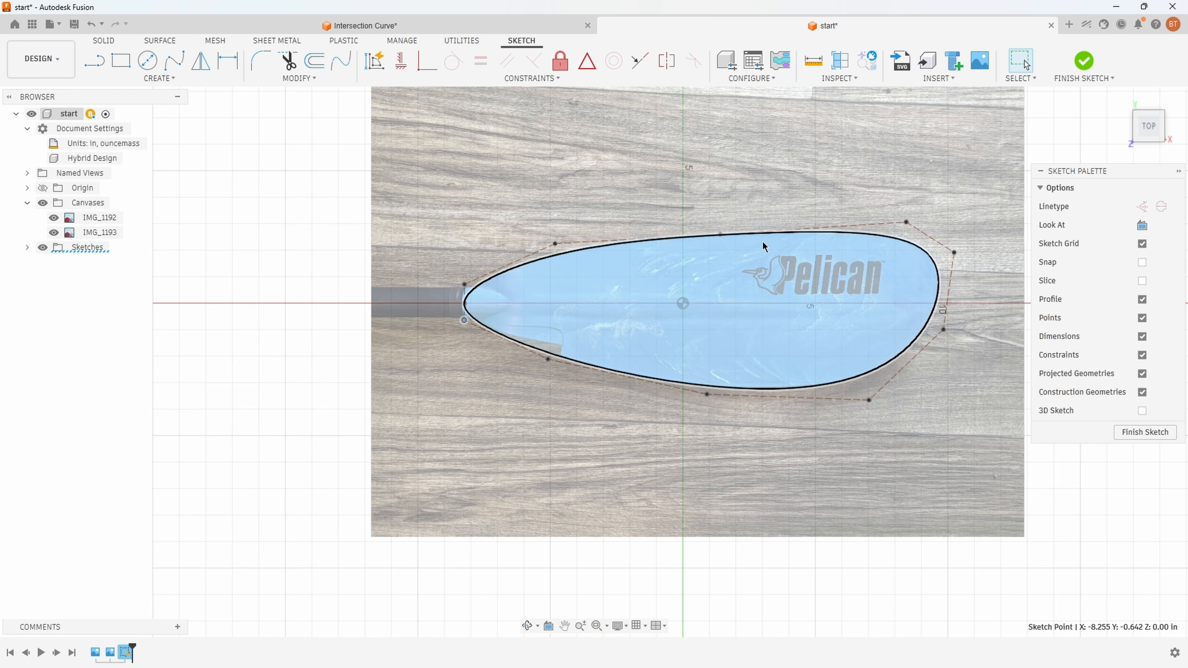
{"action": "middle_click_drag", "start_coordinate": [706, 180], "coordinate": [611, 182]}
{"action": "scroll", "coordinate": [805, 214], "scroll_direction": "up", "scroll_amount": 2}
{"action": "scroll", "coordinate": [689, 211], "scroll_direction": "up", "scroll_amount": 1}
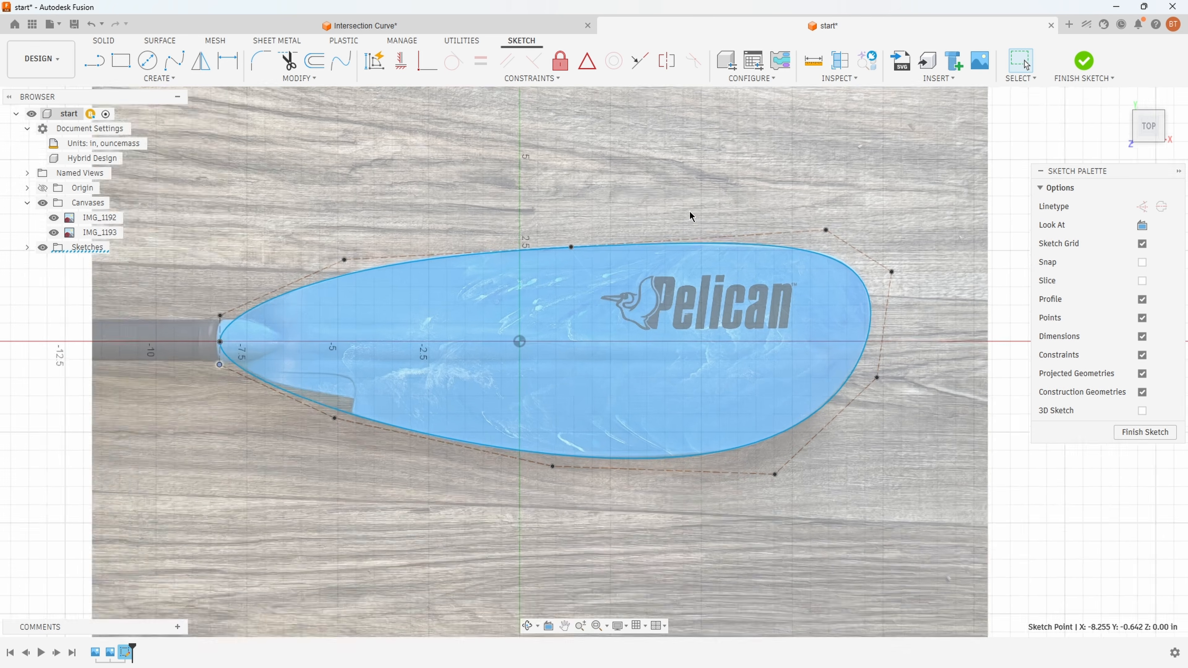
{"action": "scroll", "coordinate": [690, 210], "scroll_direction": "up", "scroll_amount": 1}
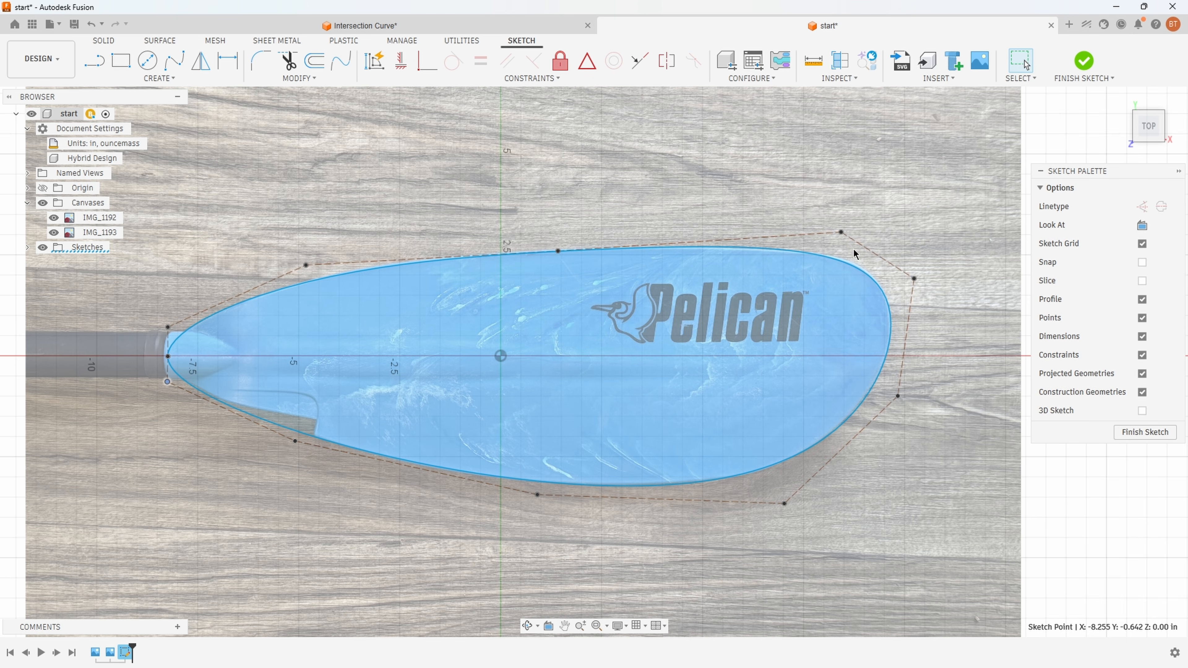
{"action": "left_click", "coordinate": [840, 233]}
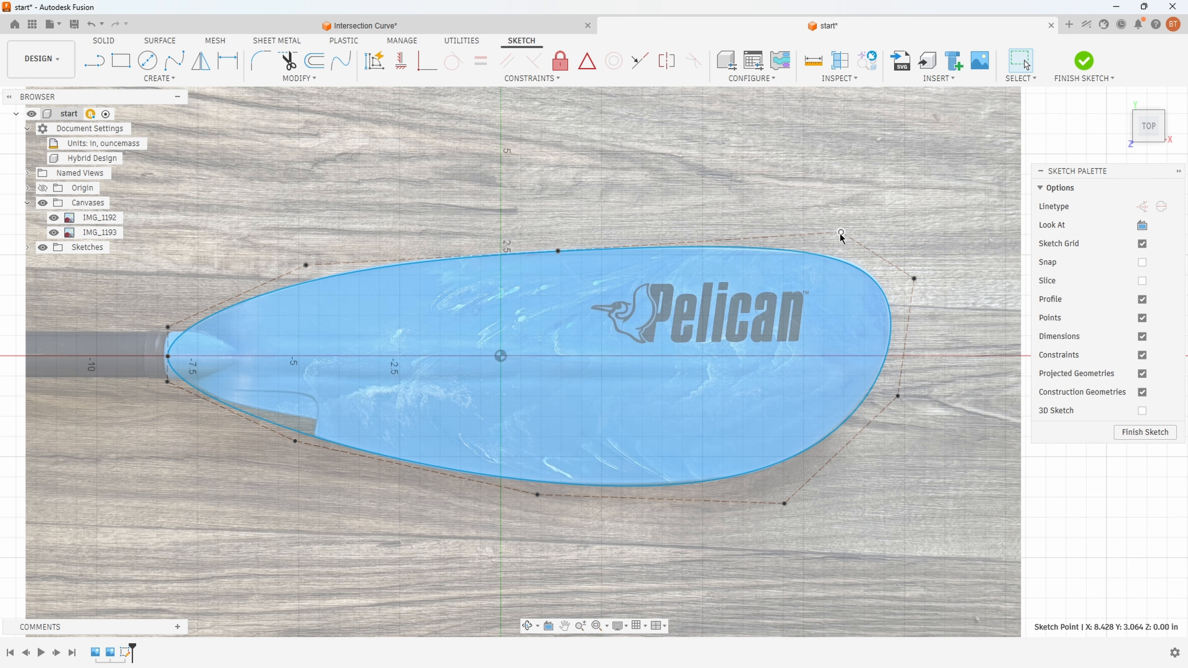
{"action": "right_click", "coordinate": [841, 233]}
{"action": "left_click", "coordinate": [813, 222]}
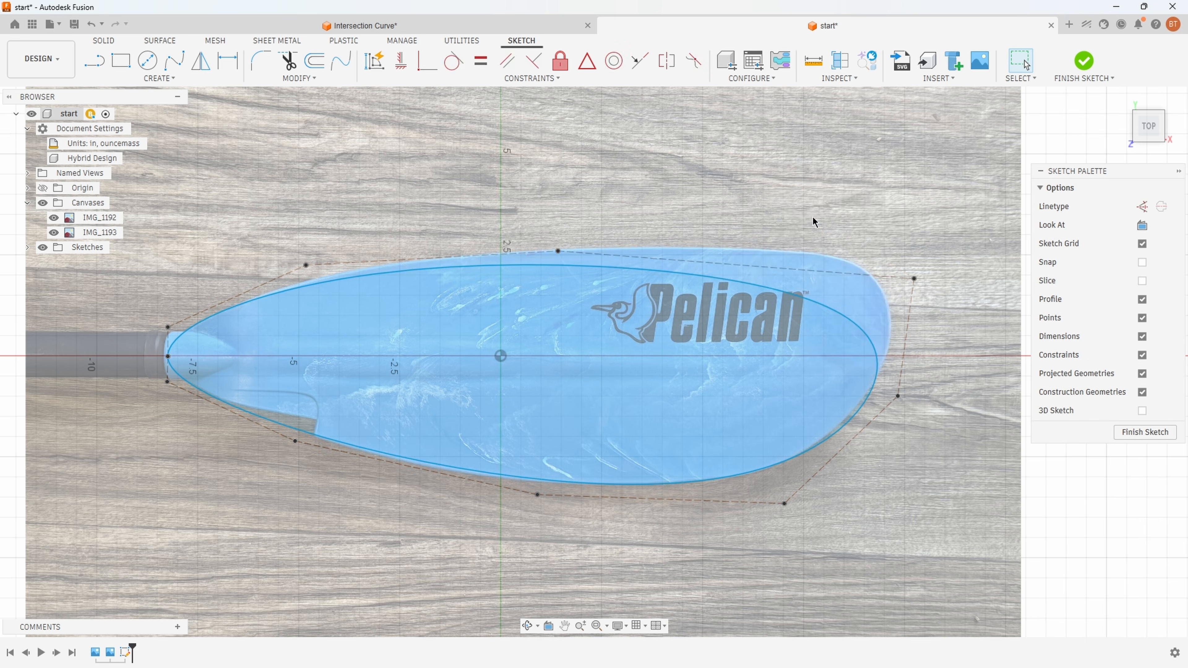
Refit the spline's upper edge by moving its control points, placing the tip point near X 10.97, Y 4.02 and the handle-side point near X -4.98, Y 2.59 in
{"action": "left_click_drag", "start_coordinate": [914, 279], "coordinate": [953, 187]}
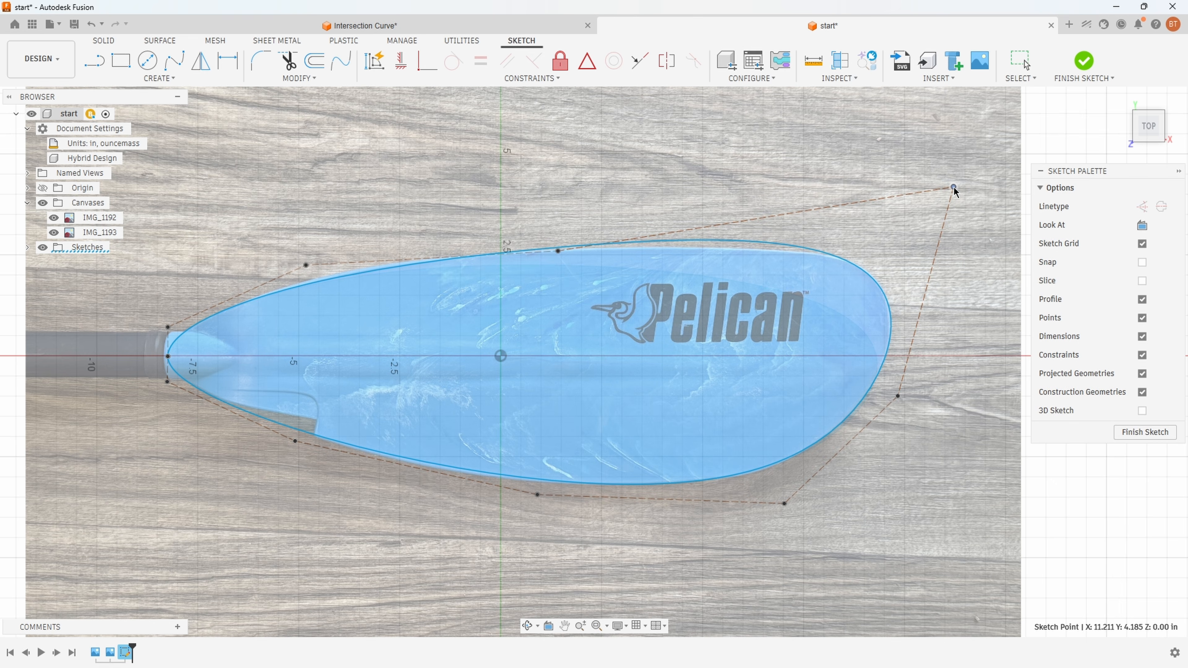
{"action": "left_click_drag", "start_coordinate": [558, 252], "coordinate": [607, 265]}
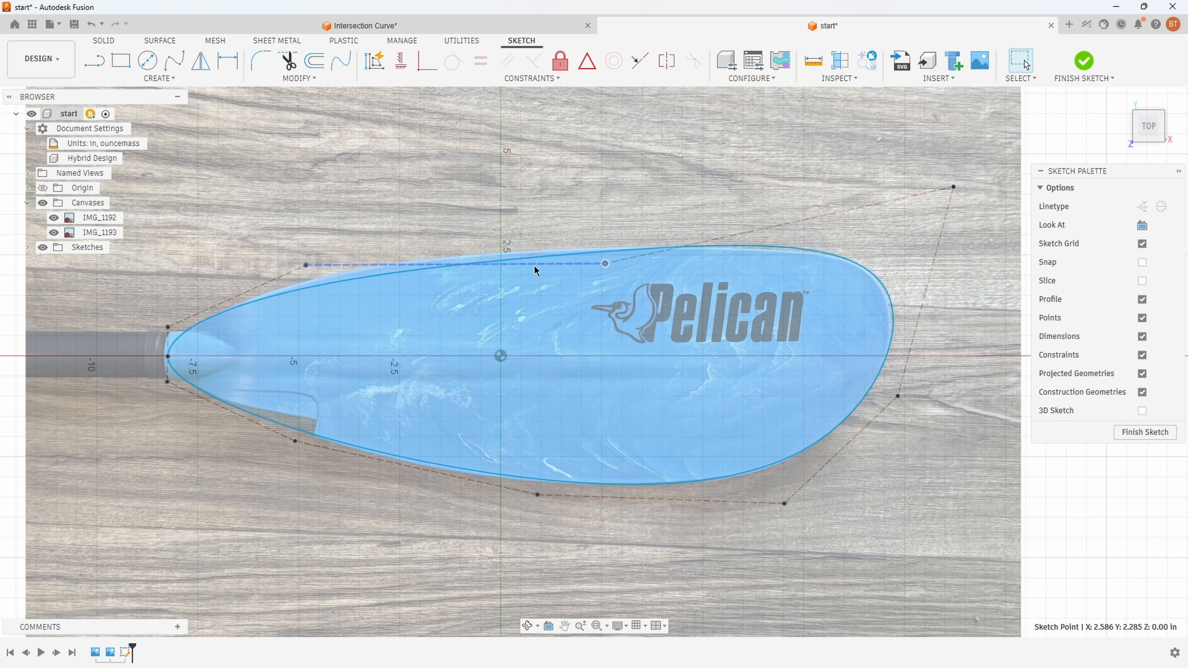
{"action": "left_click_drag", "start_coordinate": [306, 266], "coordinate": [299, 253]}
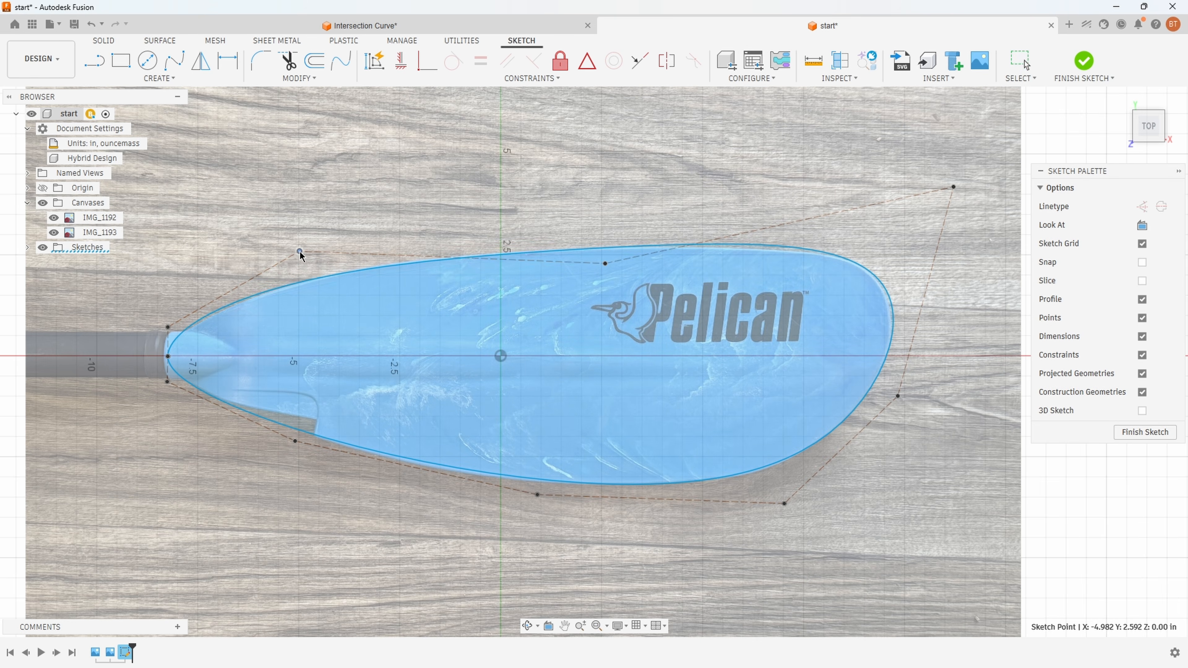
{"action": "left_click_drag", "start_coordinate": [605, 264], "coordinate": [636, 267]}
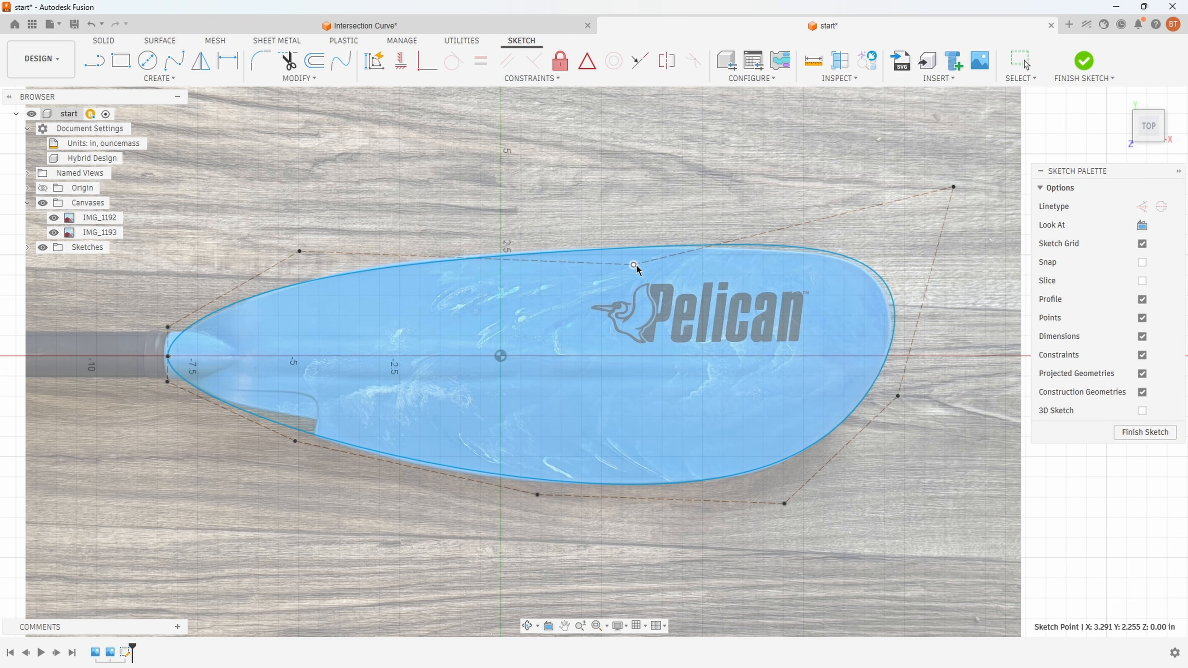
{"action": "left_click_drag", "start_coordinate": [954, 188], "coordinate": [944, 195]}
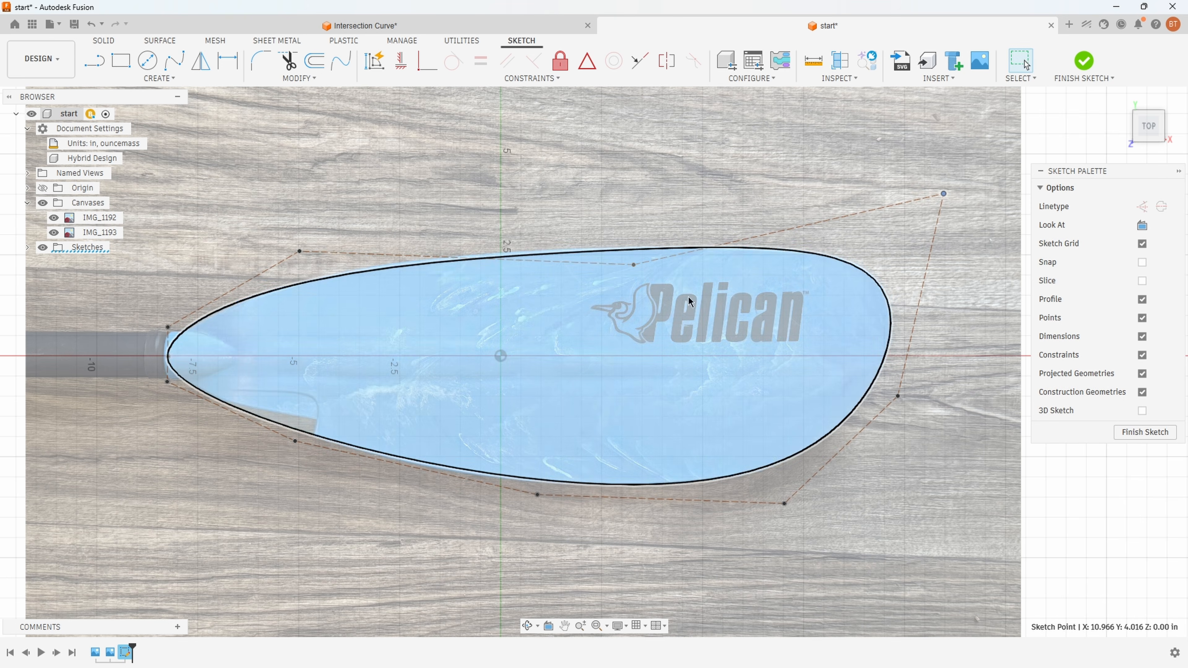
Fine-tune the upper middle control point to about X 3.18, Y 2.35 and the lower middle one to X 0.76, Y -3.49 in, and finish the sketch
{"action": "left_click", "coordinate": [632, 265]}
{"action": "left_click_drag", "start_coordinate": [630, 264], "coordinate": [630, 262]}
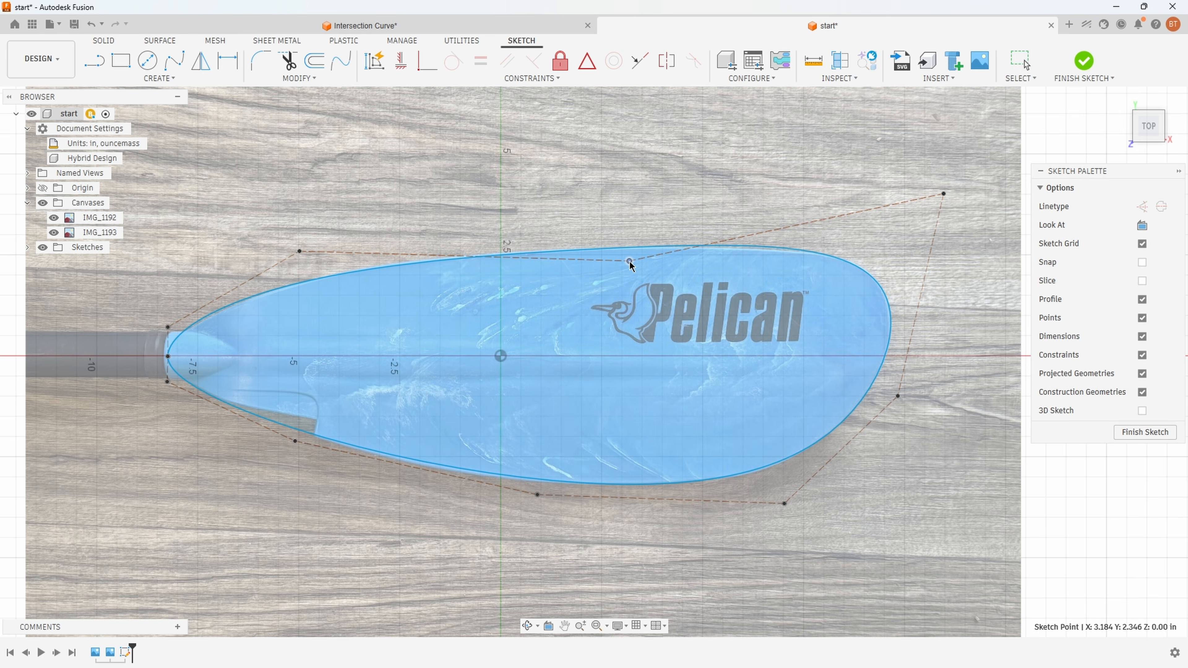
{"action": "left_click", "coordinate": [550, 333]}
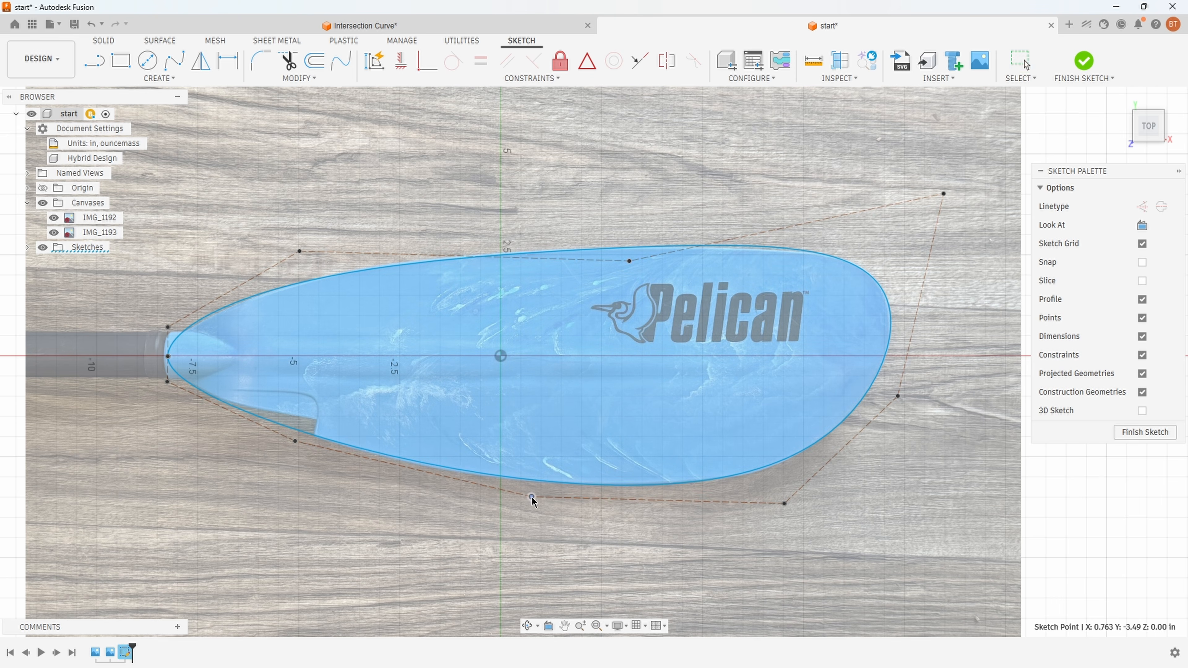
{"action": "left_click", "coordinate": [1143, 435]}
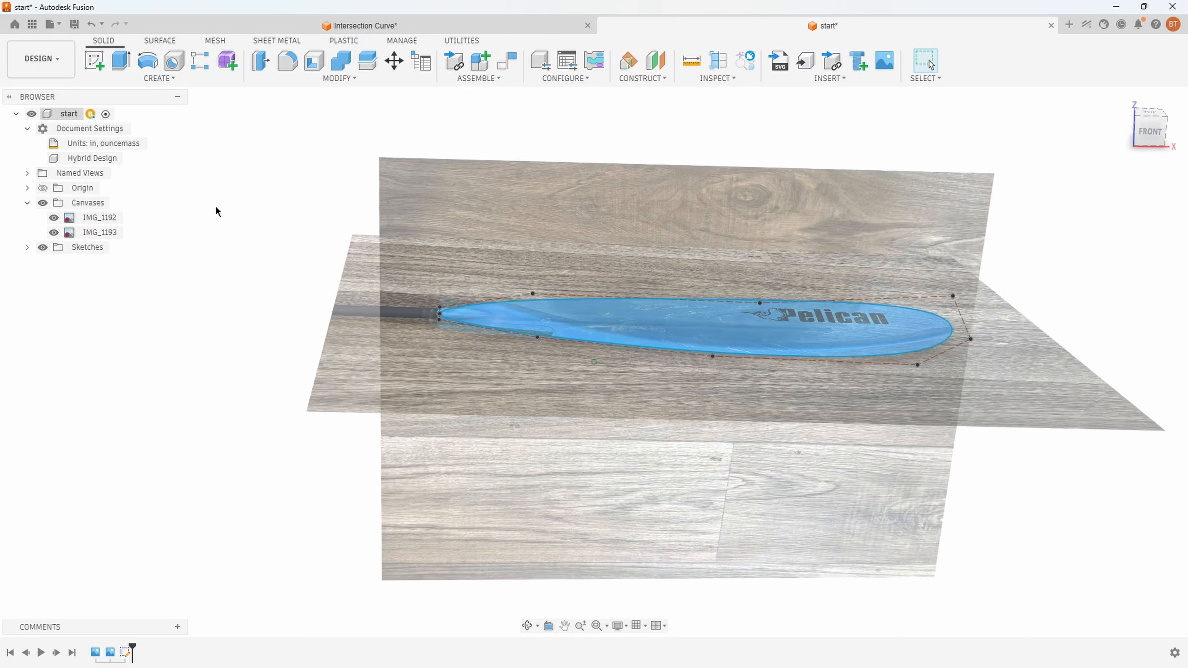
Start a new sketch on the front plane over the blade's side-view photo
{"action": "left_click", "coordinate": [99, 63]}
{"action": "left_click", "coordinate": [711, 311]}
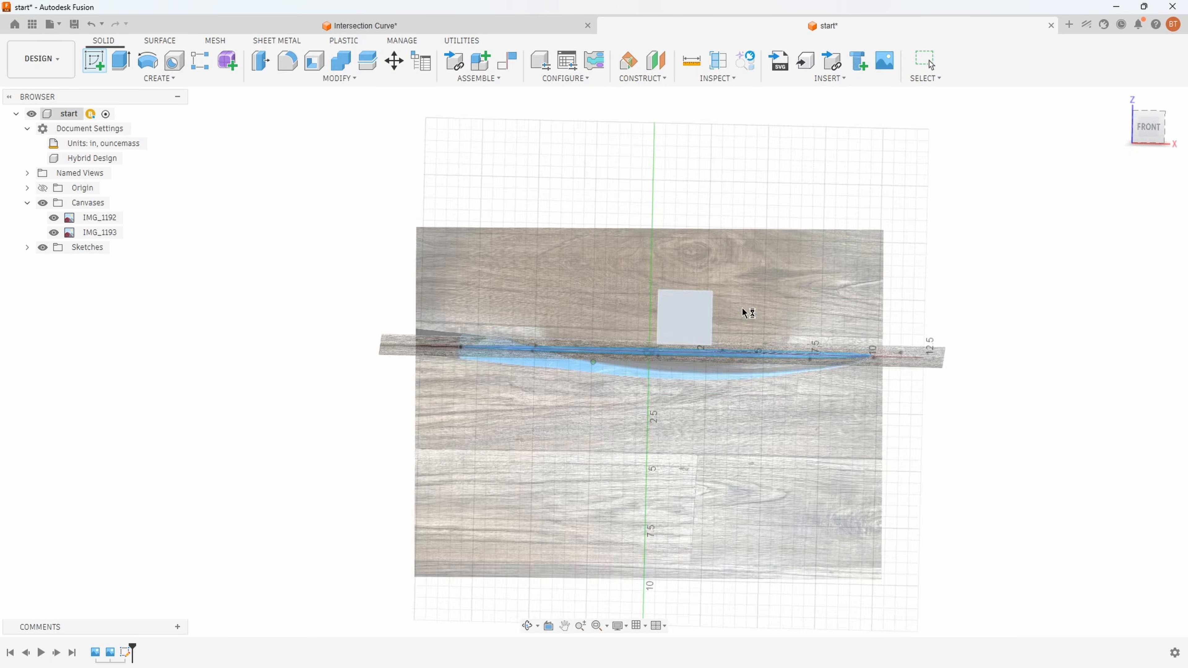
{"action": "scroll", "coordinate": [503, 409], "scroll_direction": "up", "scroll_amount": 5}
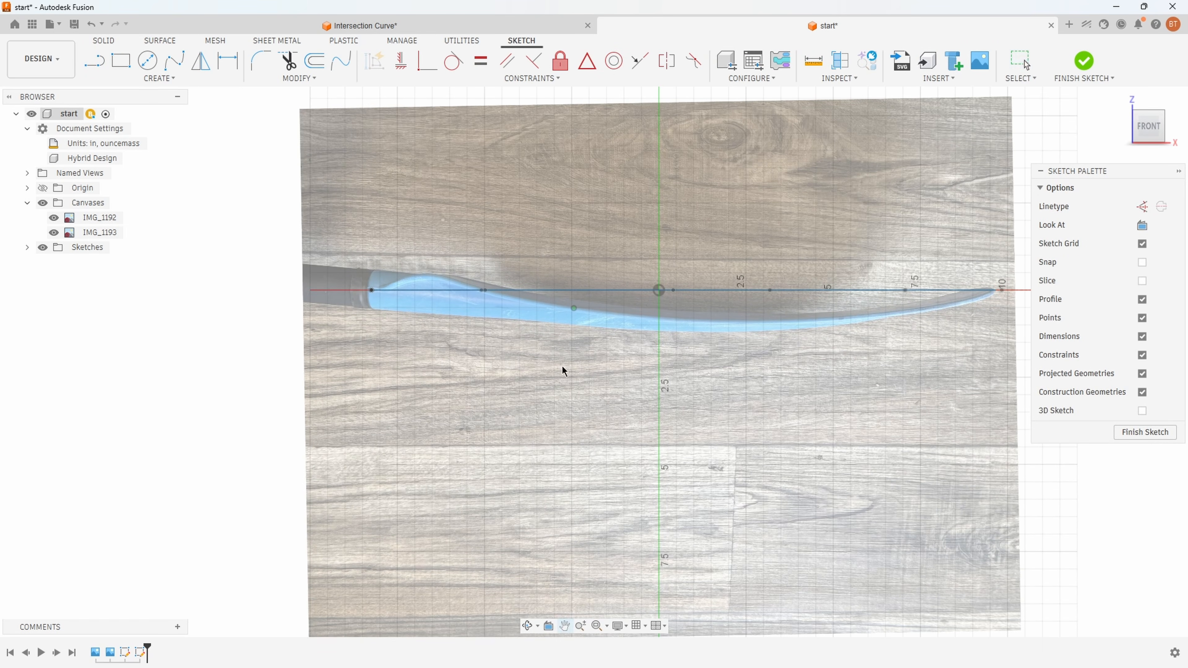
Draw an eight-point fit point spline along the blade's upper side-view edge, from about X -9.6 before the handle end to X 10.9 in past the tip
{"action": "left_click", "coordinate": [161, 79]}
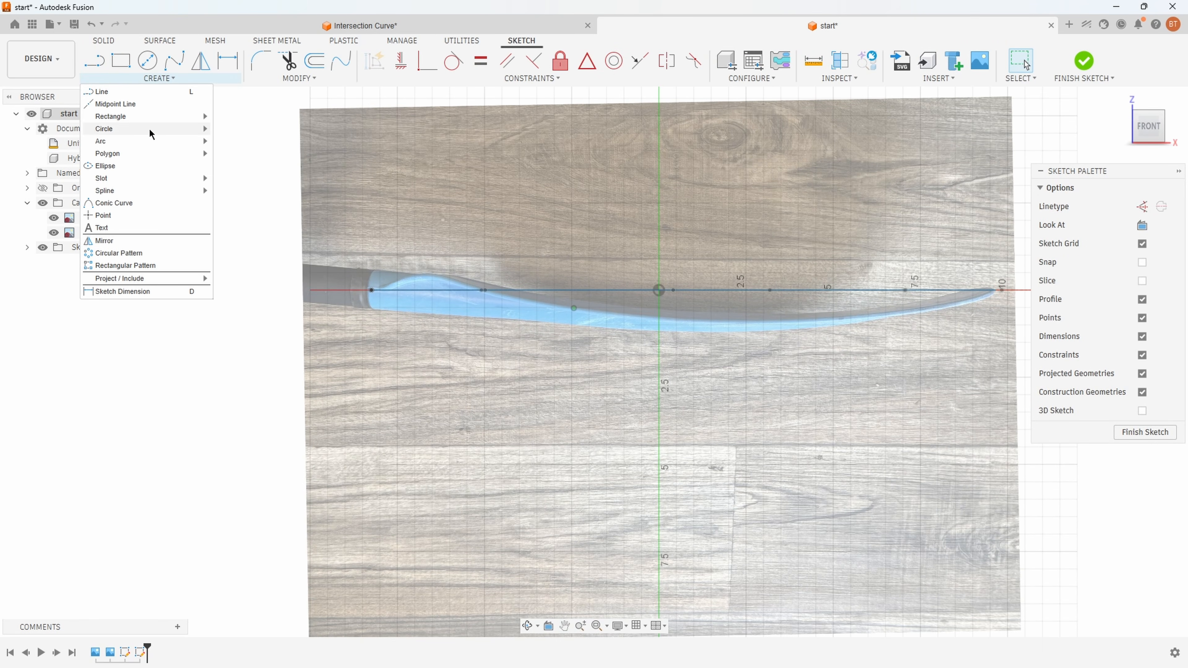
{"action": "mouse_move", "coordinate": [124, 191]}
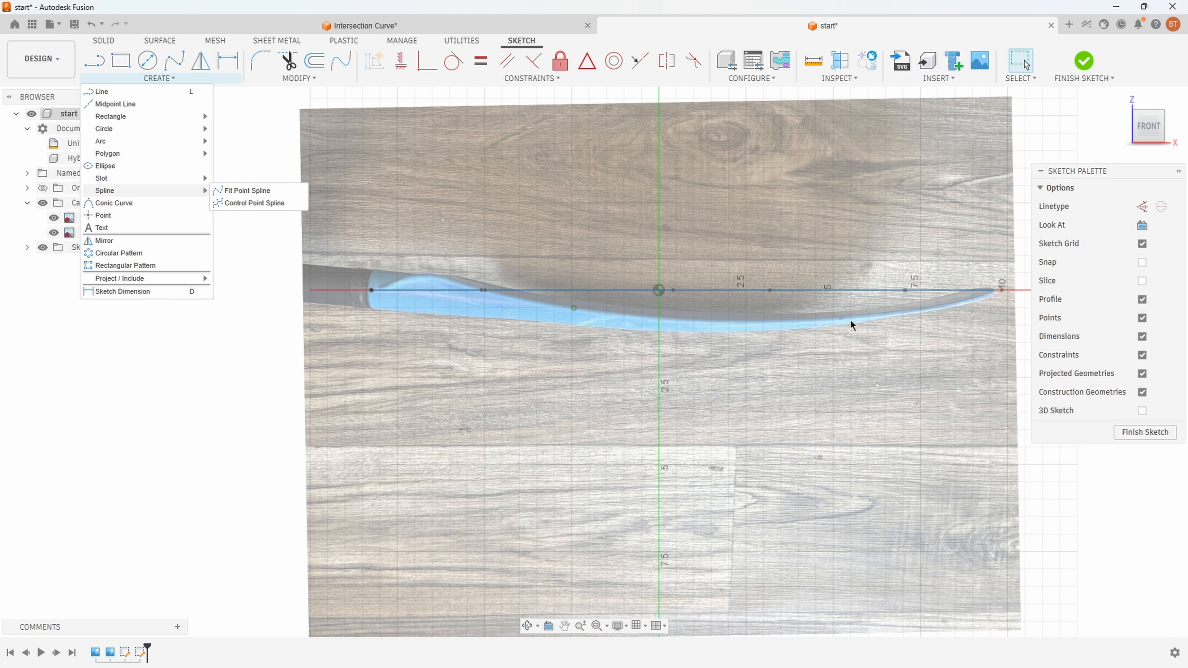
{"action": "left_click", "coordinate": [246, 192]}
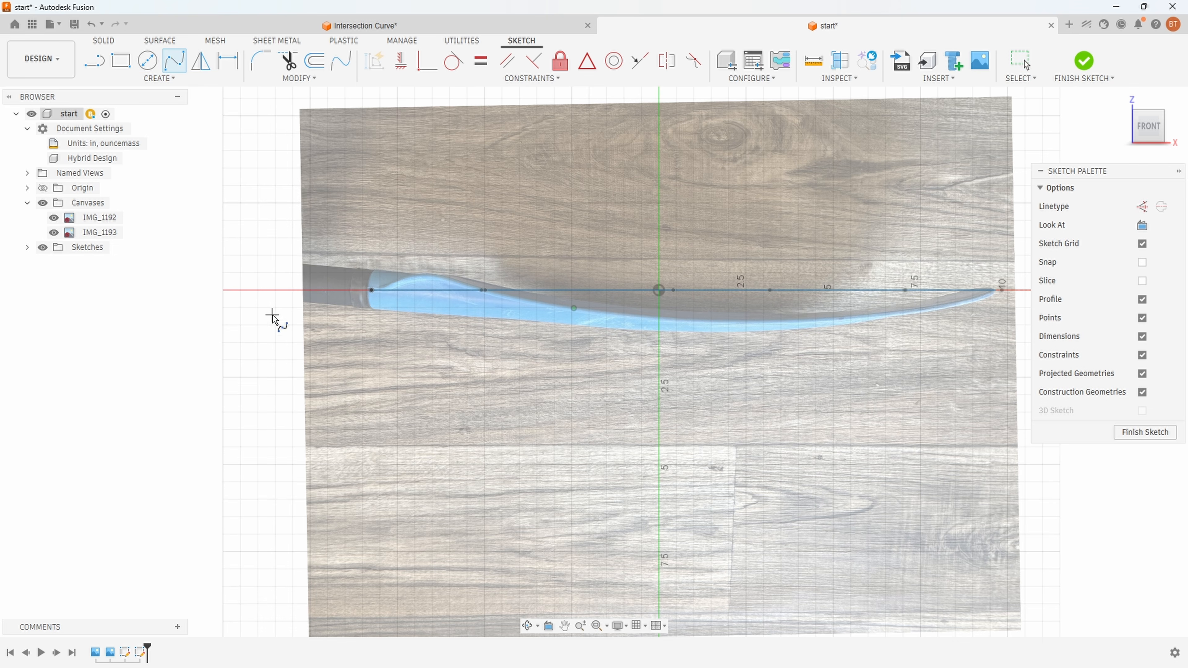
{"action": "scroll", "coordinate": [317, 319], "scroll_direction": "up", "scroll_amount": 2}
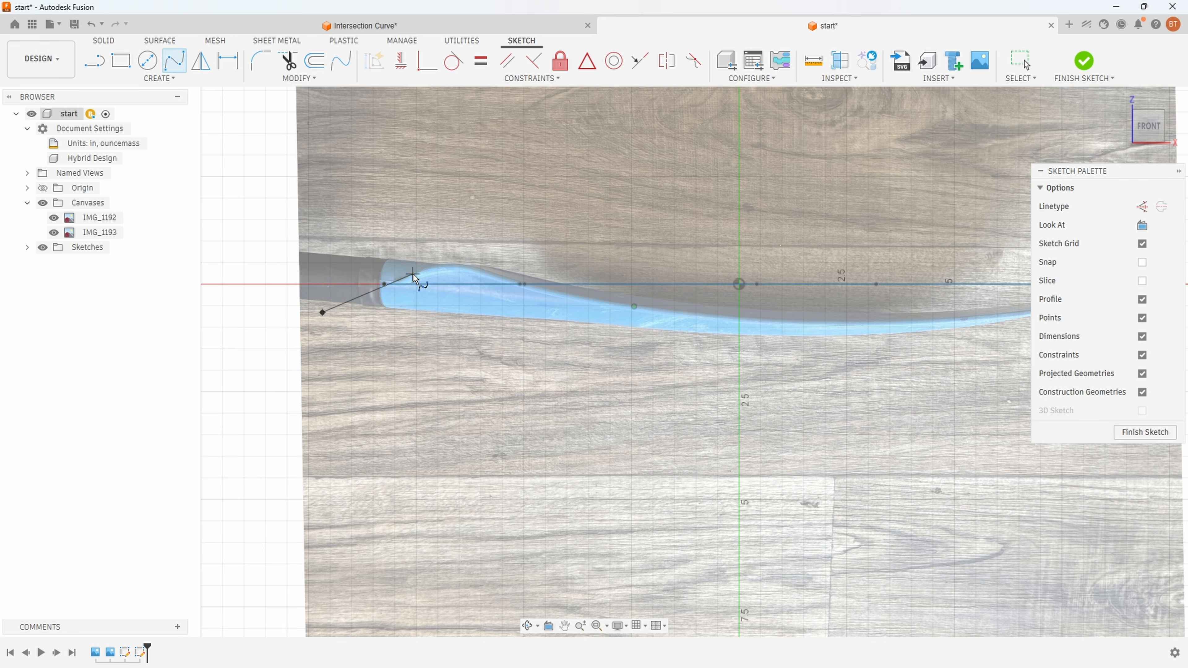
{"action": "left_click", "coordinate": [454, 264]}
{"action": "left_click", "coordinate": [506, 278]}
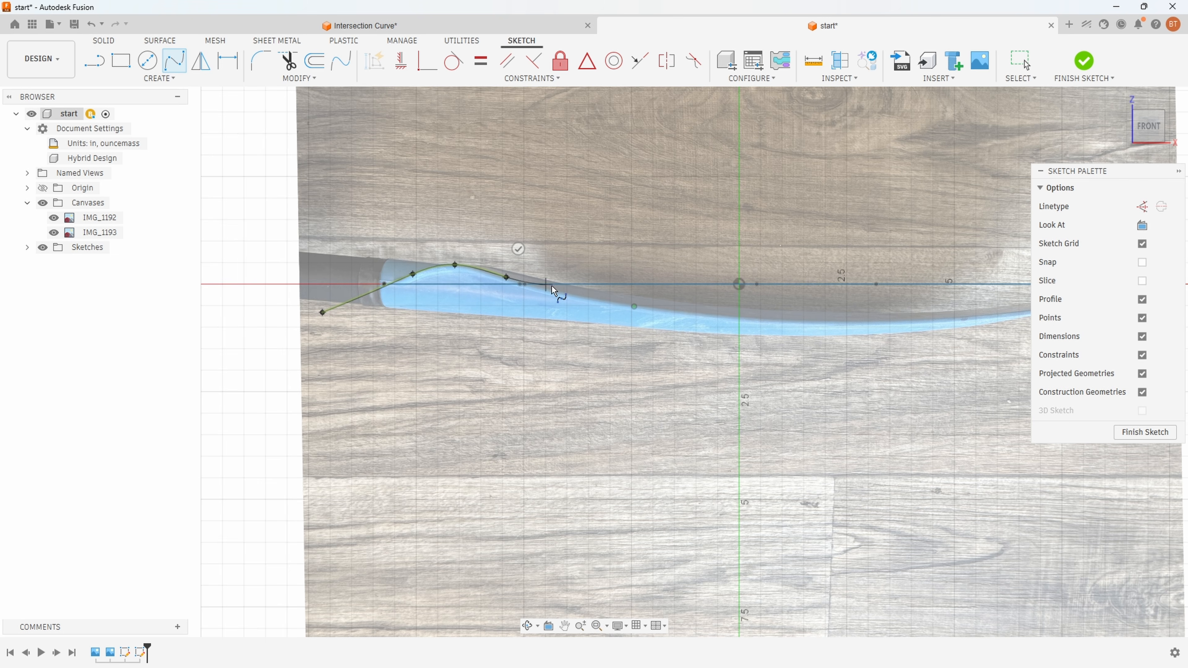
{"action": "left_click", "coordinate": [682, 312]}
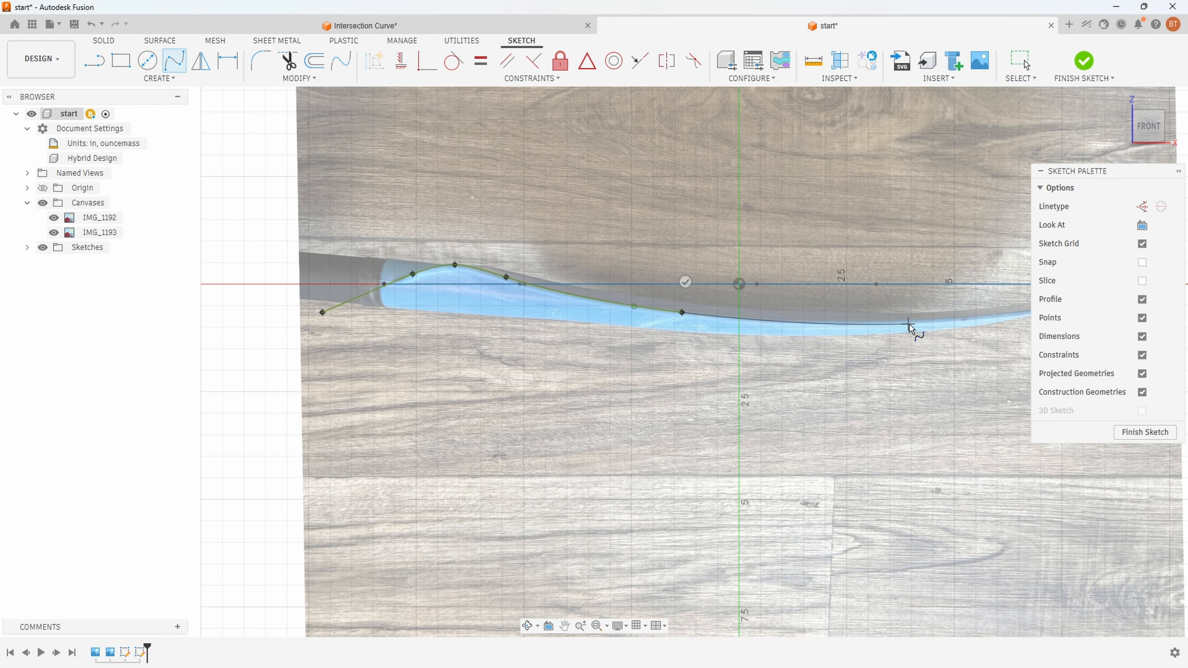
{"action": "left_click", "coordinate": [931, 322]}
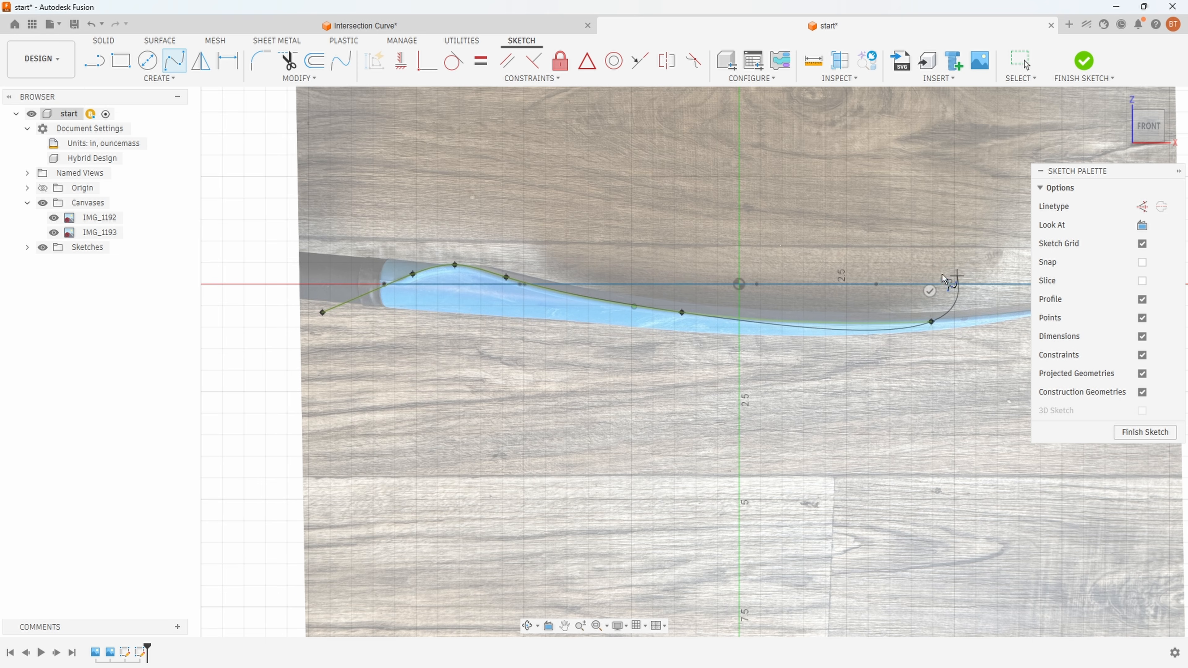
{"action": "middle_click_drag", "start_coordinate": [954, 279], "coordinate": [739, 292]}
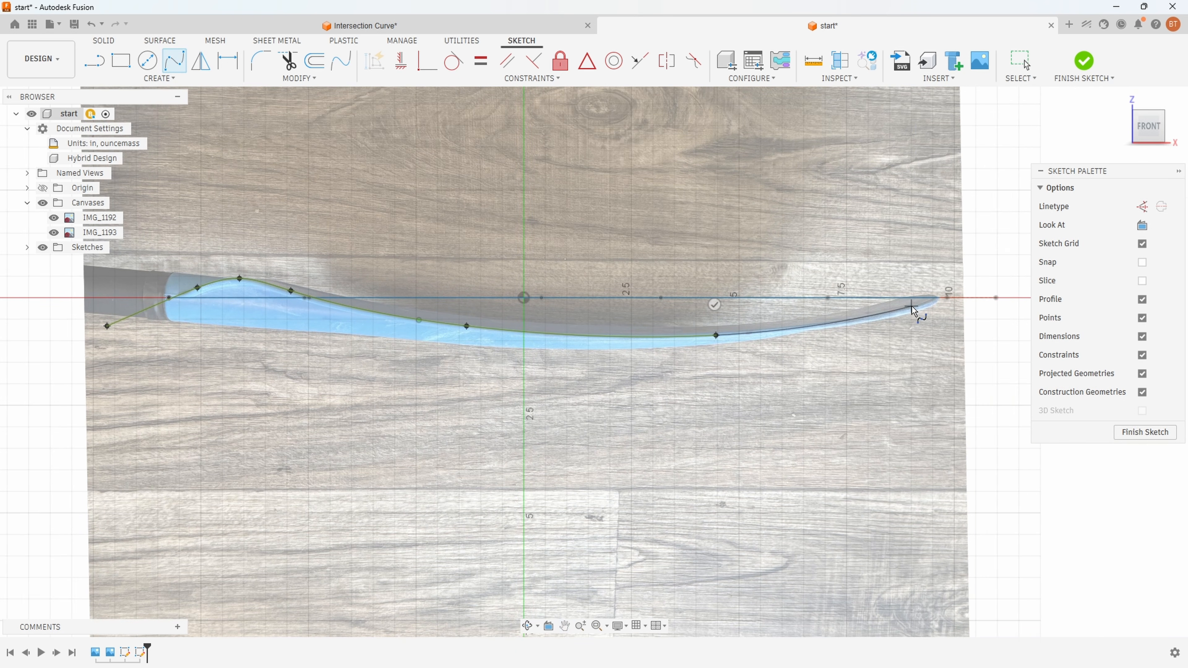
{"action": "left_click", "coordinate": [901, 310]}
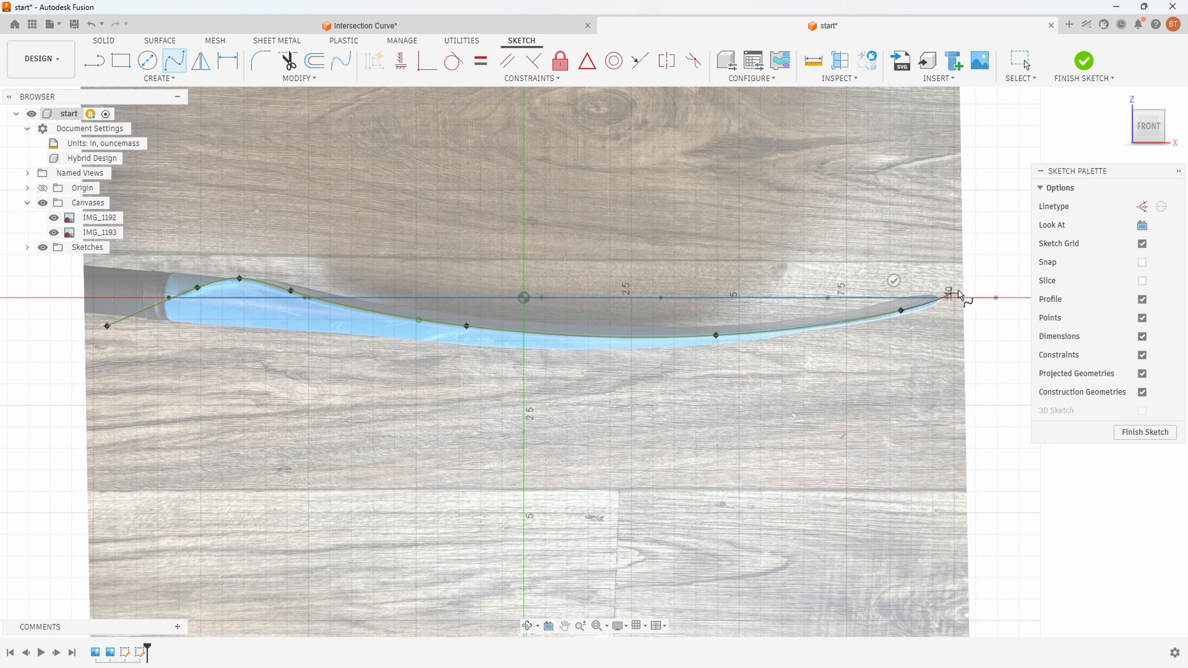
{"action": "left_click", "coordinate": [994, 272]}
{"action": "left_click", "coordinate": [978, 246]}
Finish the side-profile sketch and hide both photo canvases
{"action": "middle_click_drag", "start_coordinate": [999, 311], "coordinate": [923, 305], "text": "shift"}
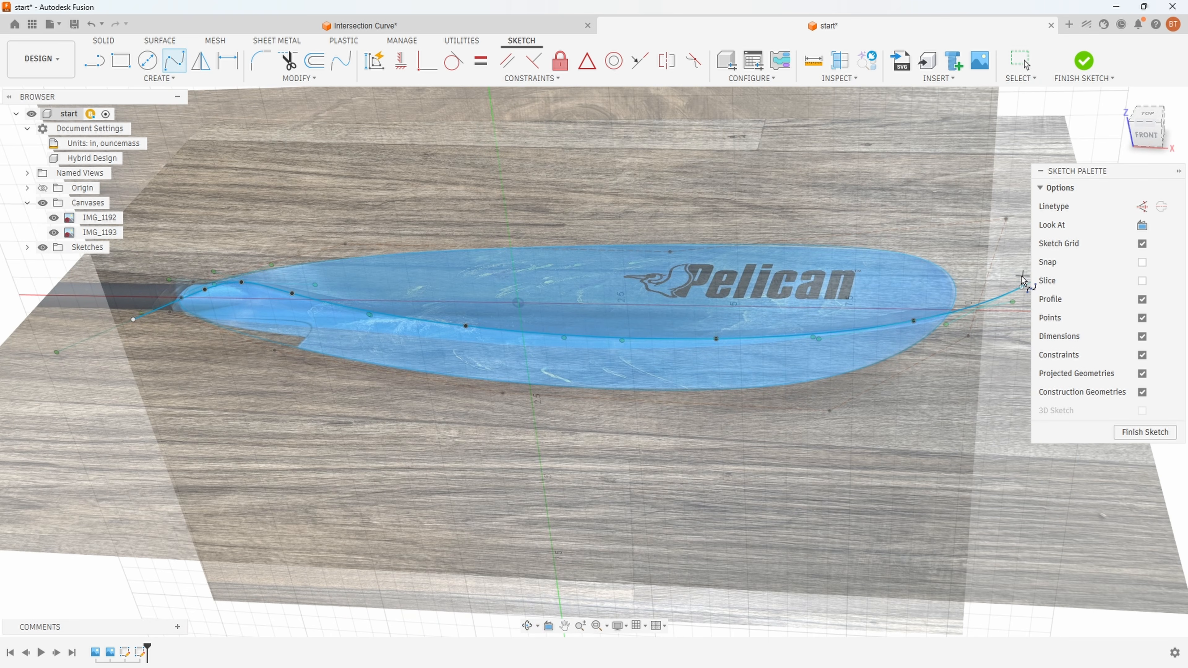
{"action": "mouse_move", "coordinate": [595, 452]}
{"action": "middle_mouse_down", "text": "shift"}
{"action": "mouse_move", "coordinate": [399, 336]}
{"action": "mouse_move", "coordinate": [437, 327]}
{"action": "mouse_move", "coordinate": [464, 302]}
{"action": "mouse_move", "coordinate": [442, 291]}
{"action": "mouse_move", "coordinate": [530, 211]}
{"action": "mouse_move", "coordinate": [533, 142]}
{"action": "mouse_move", "coordinate": [457, 211]}
{"action": "mouse_move", "coordinate": [708, 273]}
{"action": "mouse_move", "coordinate": [1113, 414]}
{"action": "middle_mouse_up", "text": "shift"}
{"action": "left_click", "coordinate": [1138, 432]}
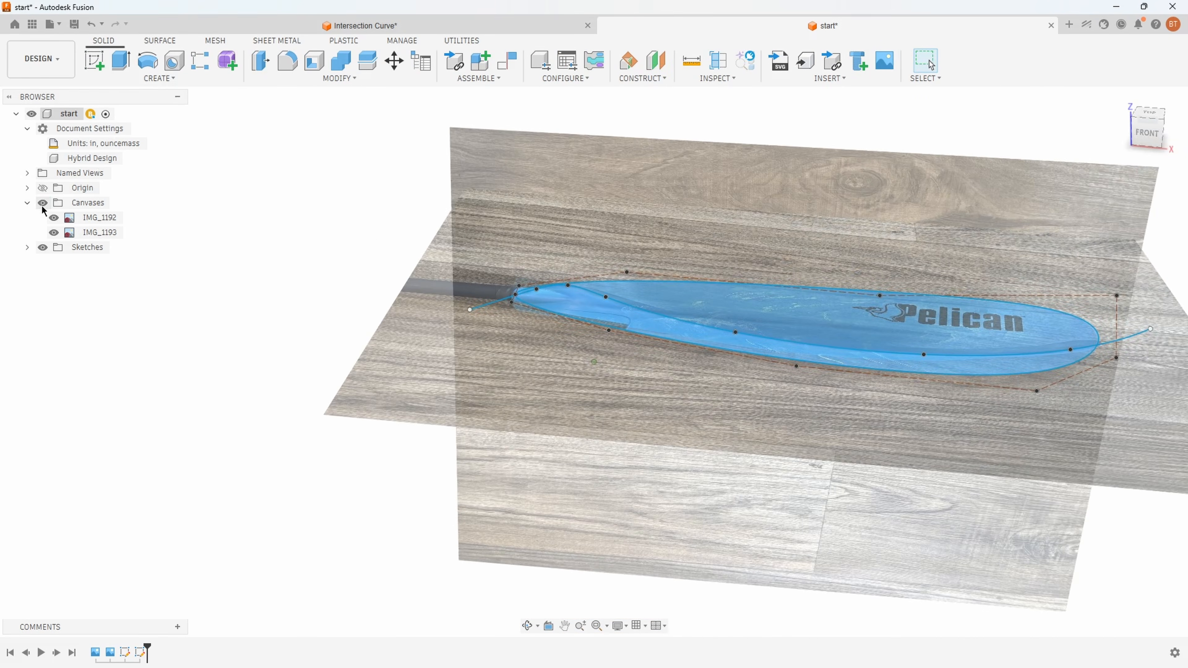
{"action": "left_click", "coordinate": [42, 203]}
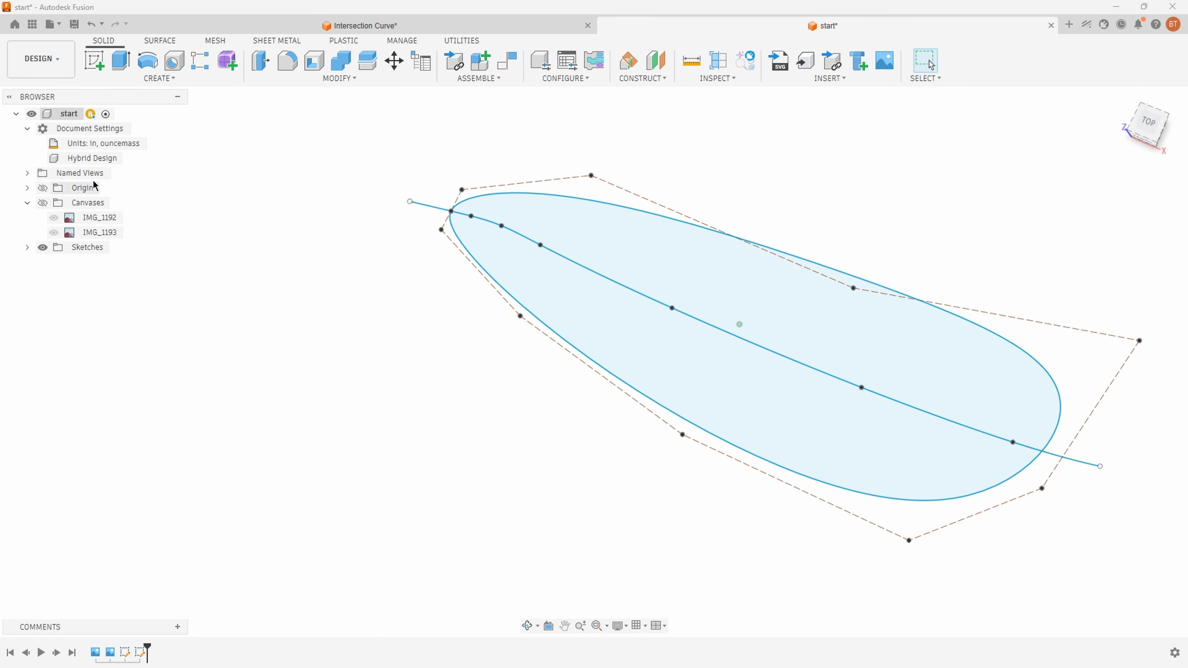
Start a new sketch on the front plane to hold the intersection curve
{"action": "left_click", "coordinate": [159, 79]}
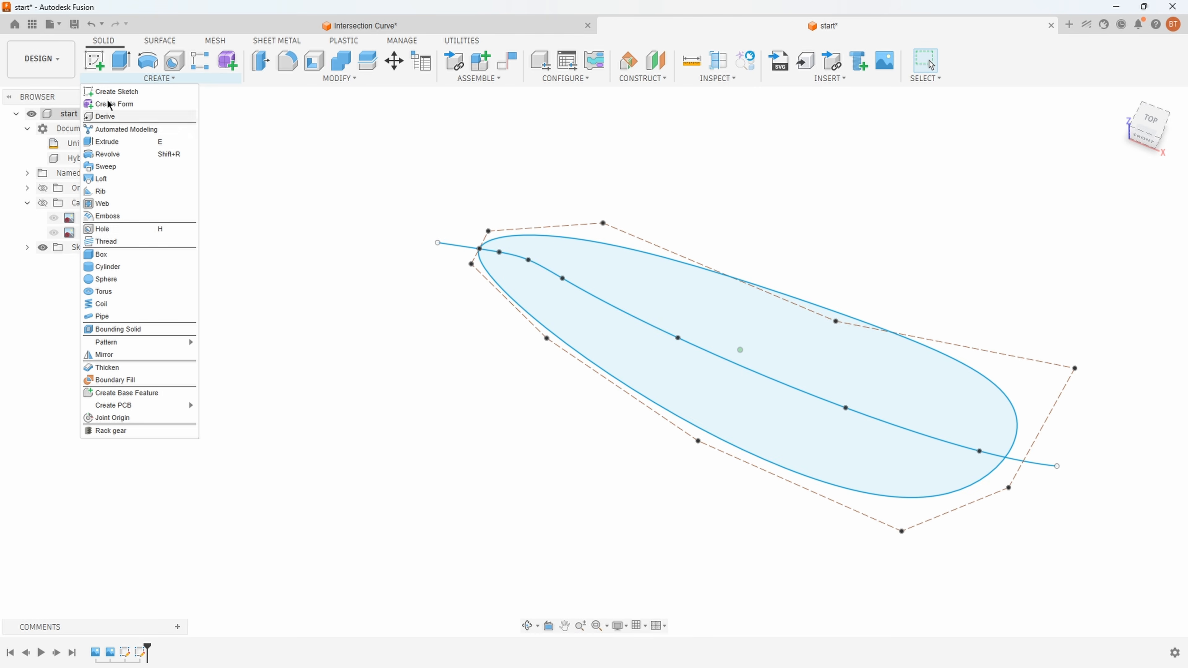
{"action": "left_click", "coordinate": [136, 111]}
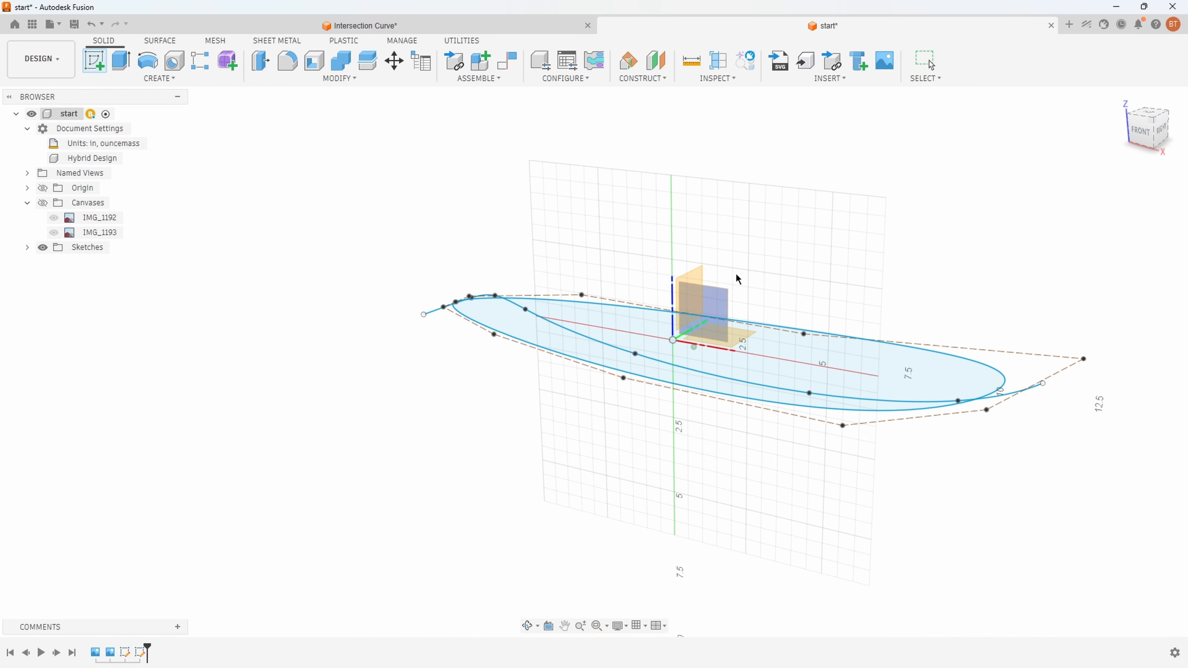
{"action": "left_click", "coordinate": [725, 307]}
{"action": "middle_click_drag", "start_coordinate": [737, 281], "coordinate": [678, 314], "text": "shift"}
Create an intersection curve from the blade's closed outline spline and its side-profile spline
{"action": "left_click", "coordinate": [160, 78]}
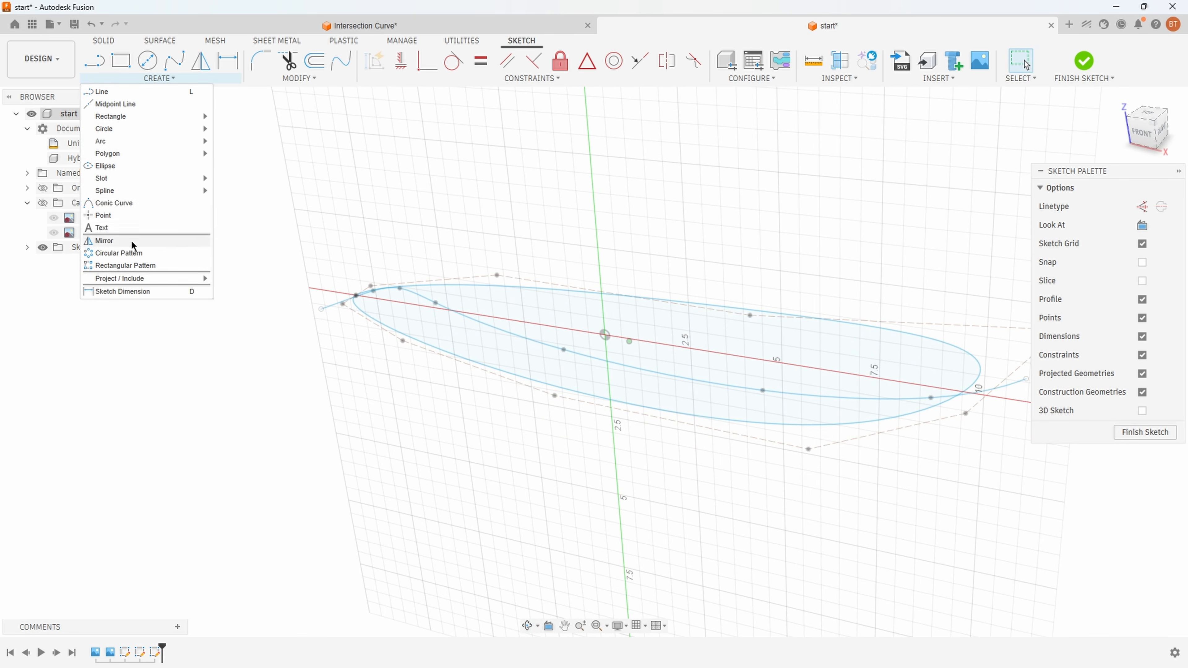
{"action": "mouse_move", "coordinate": [118, 278]}
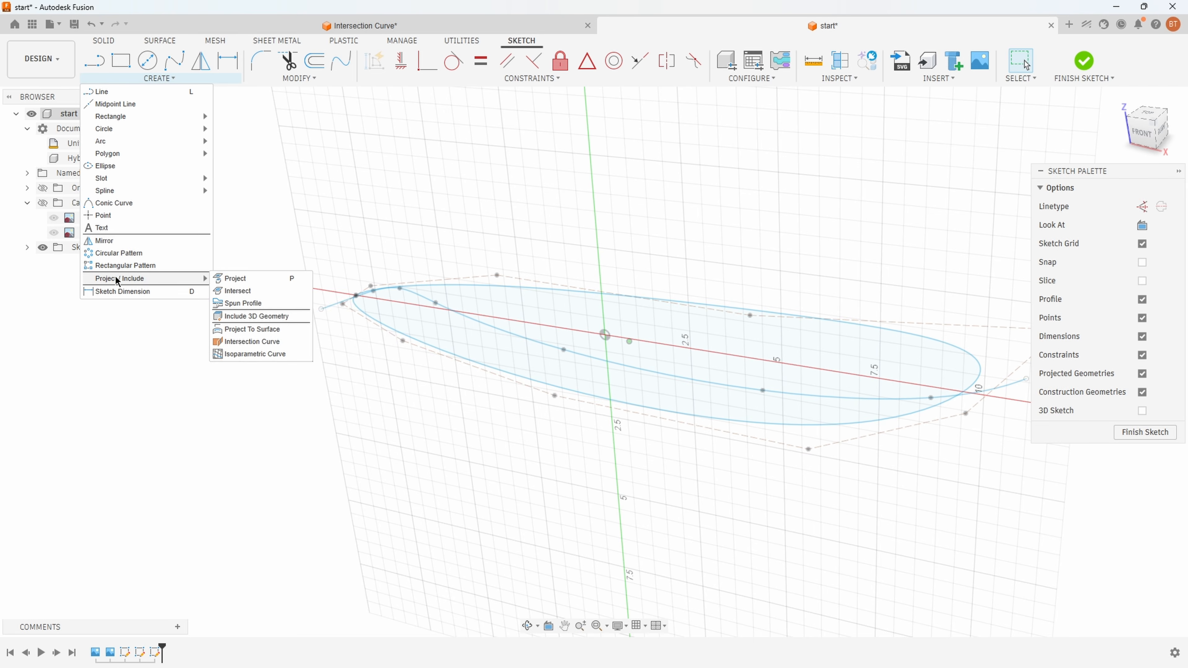
{"action": "left_click", "coordinate": [257, 342]}
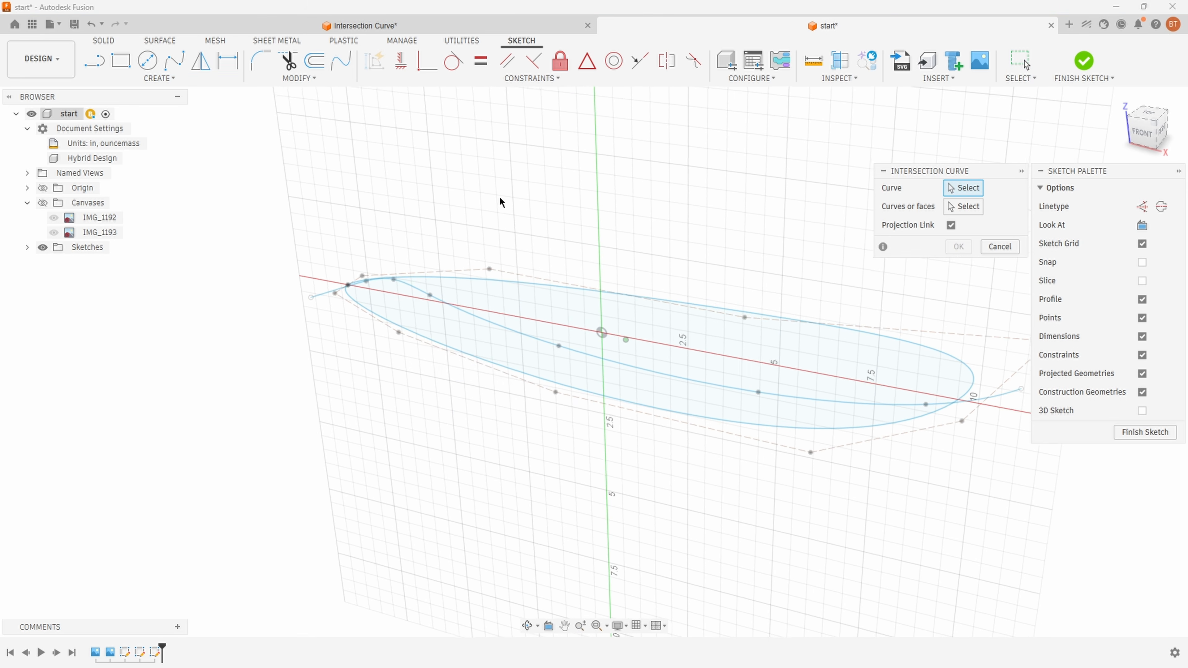
{"action": "left_click", "coordinate": [472, 281]}
{"action": "left_click", "coordinate": [476, 312]}
{"action": "middle_click_drag", "start_coordinate": [556, 313], "coordinate": [715, 251], "text": "shift"}
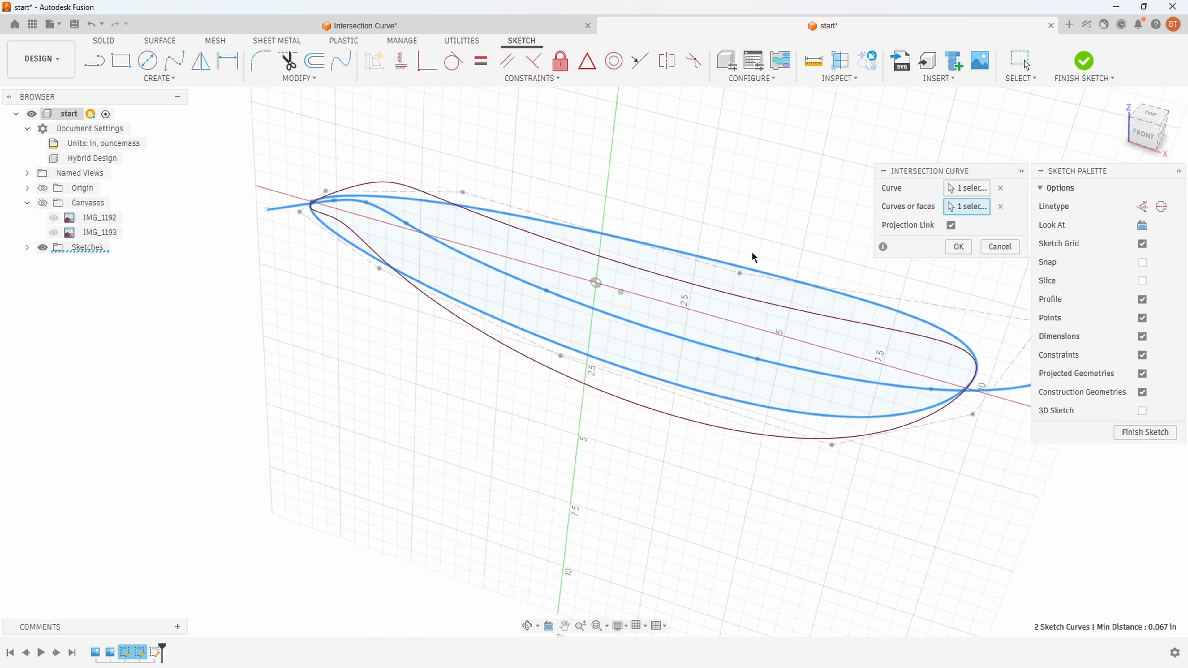
{"action": "left_click", "coordinate": [957, 250]}
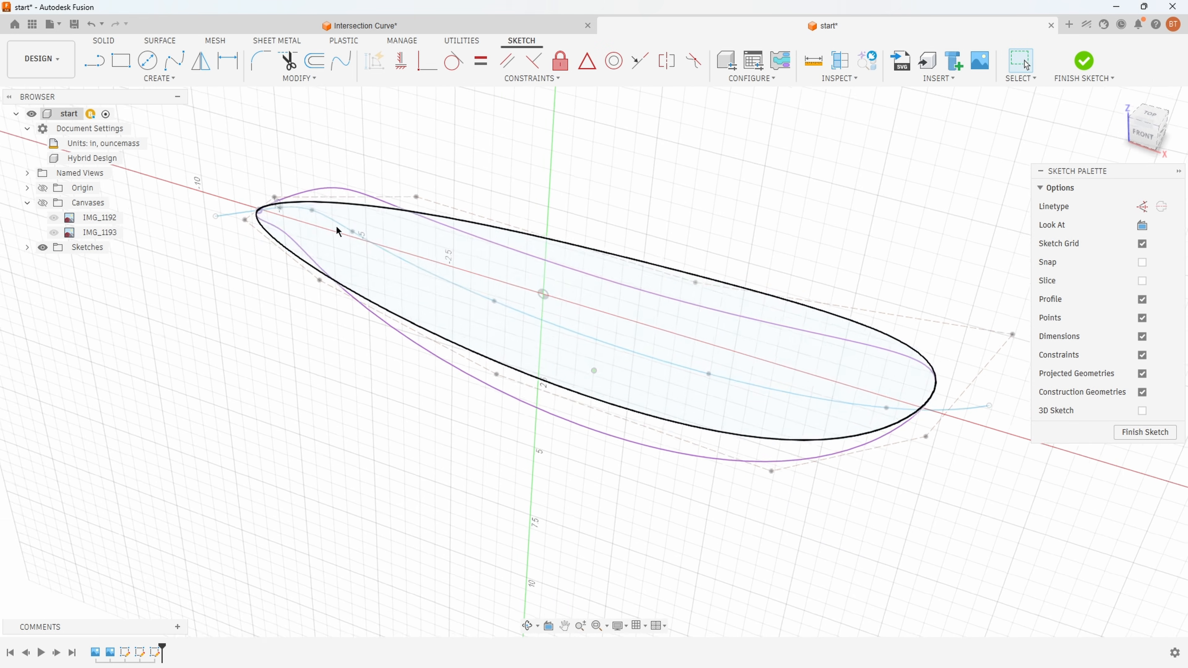
Hide the source sketches Sketch2 and Sketch3, leaving only the intersection curve visible, and finish the sketch
{"action": "left_click", "coordinate": [27, 247]}
{"action": "left_click", "coordinate": [53, 262]}
{"action": "left_click", "coordinate": [53, 277]}
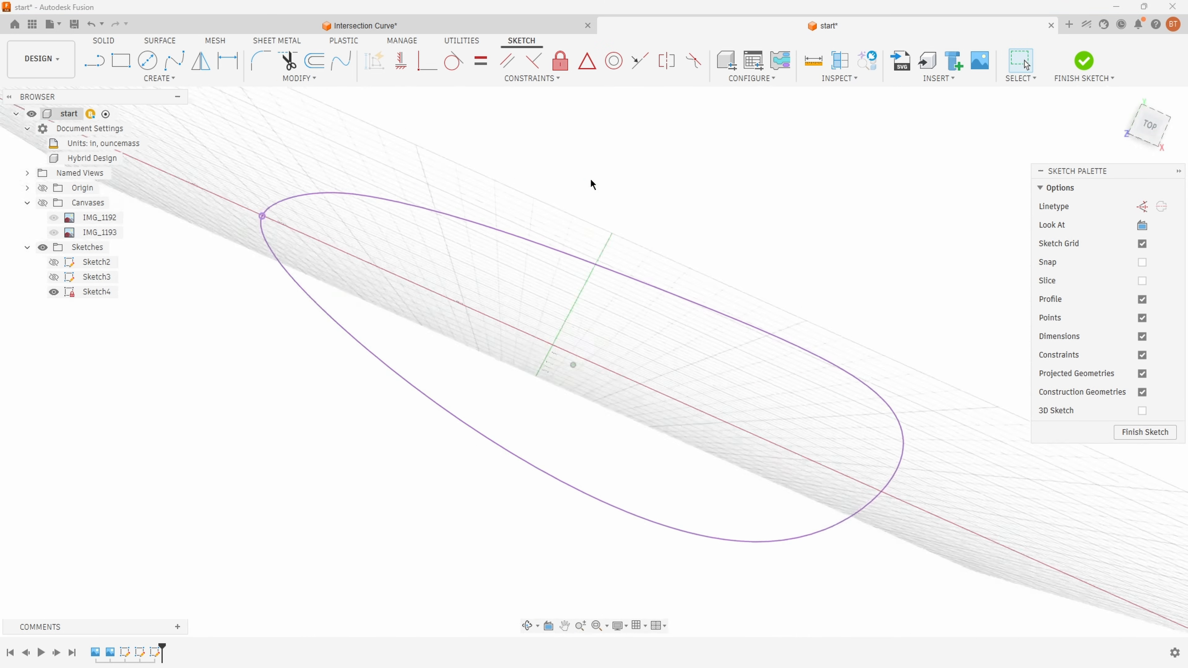
{"action": "left_click", "coordinate": [1144, 432]}
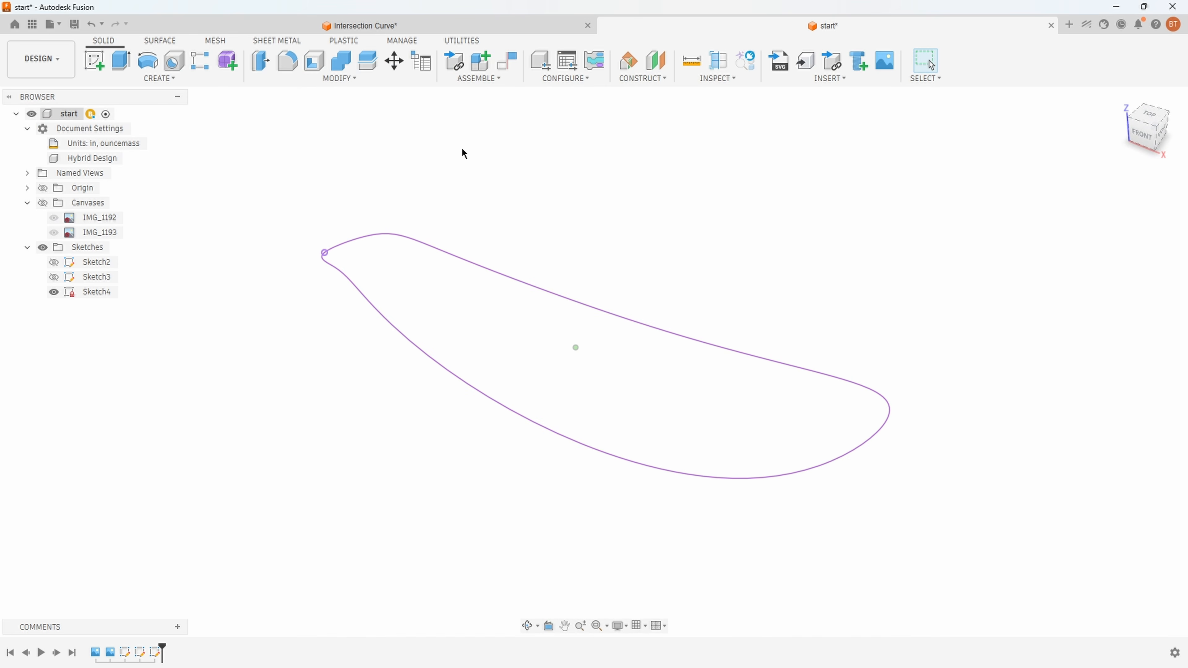
Patch the closed intersection curve with a surface as a new body
{"action": "left_click", "coordinate": [160, 41]}
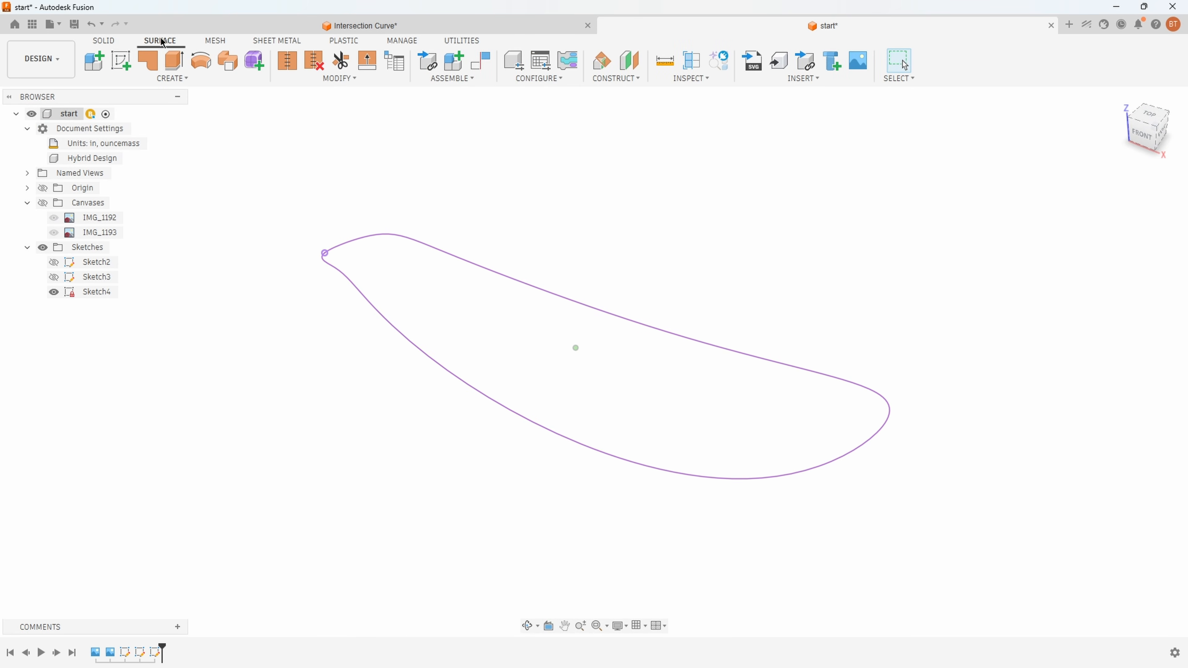
{"action": "left_click", "coordinate": [155, 66]}
{"action": "left_click", "coordinate": [454, 256]}
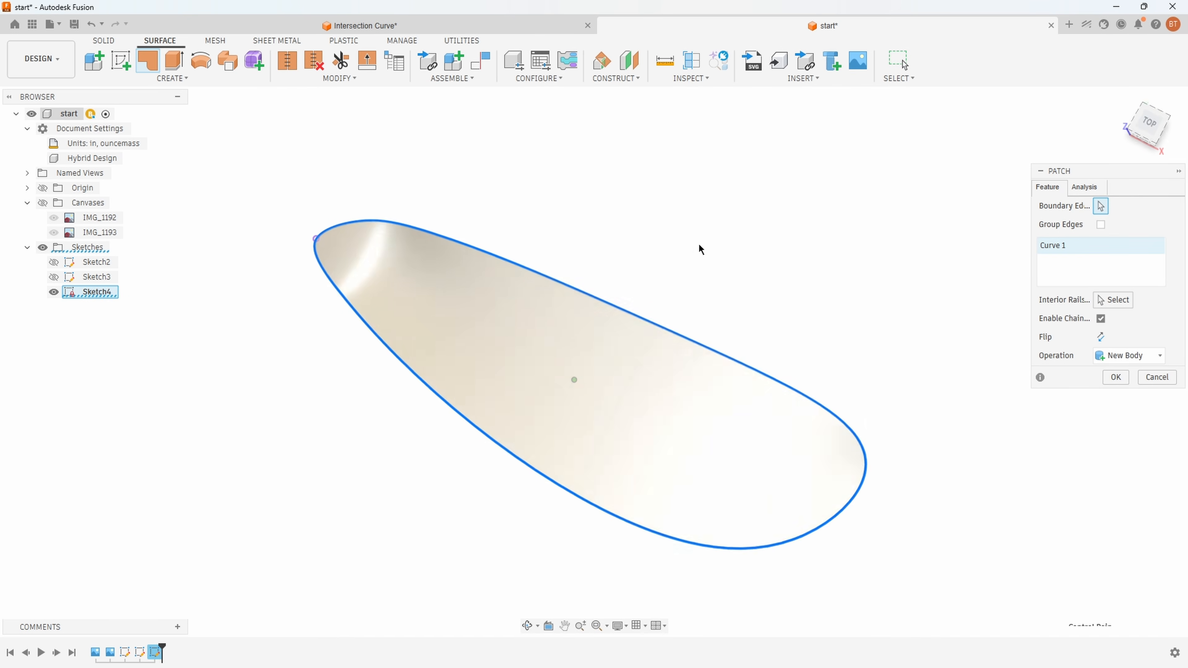